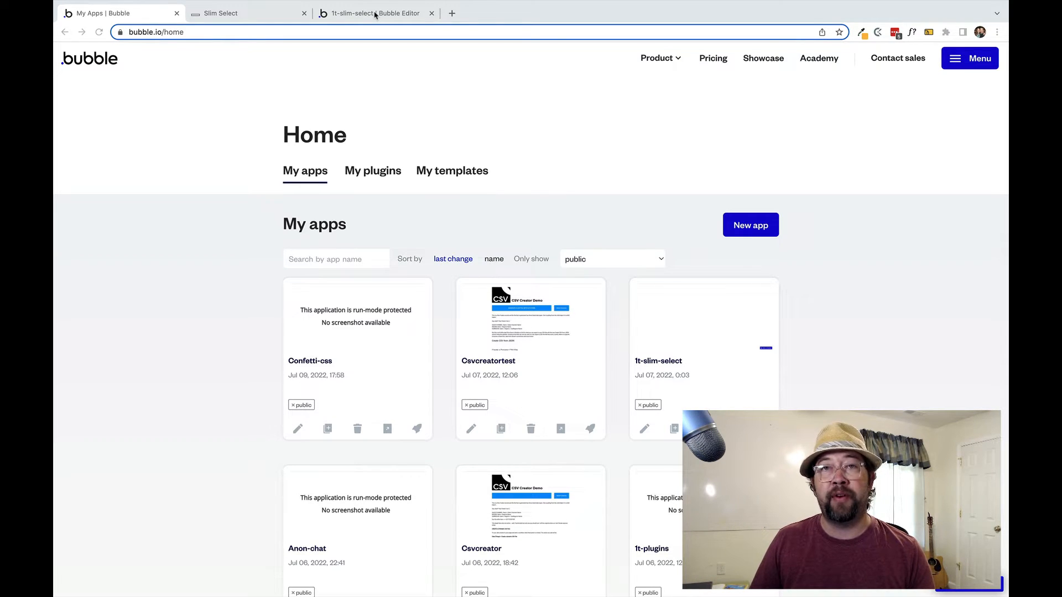
- Open the 1t-slim-select app in the editor and dismiss the trial offer
{"action": "left_click", "coordinate": [374, 15]}
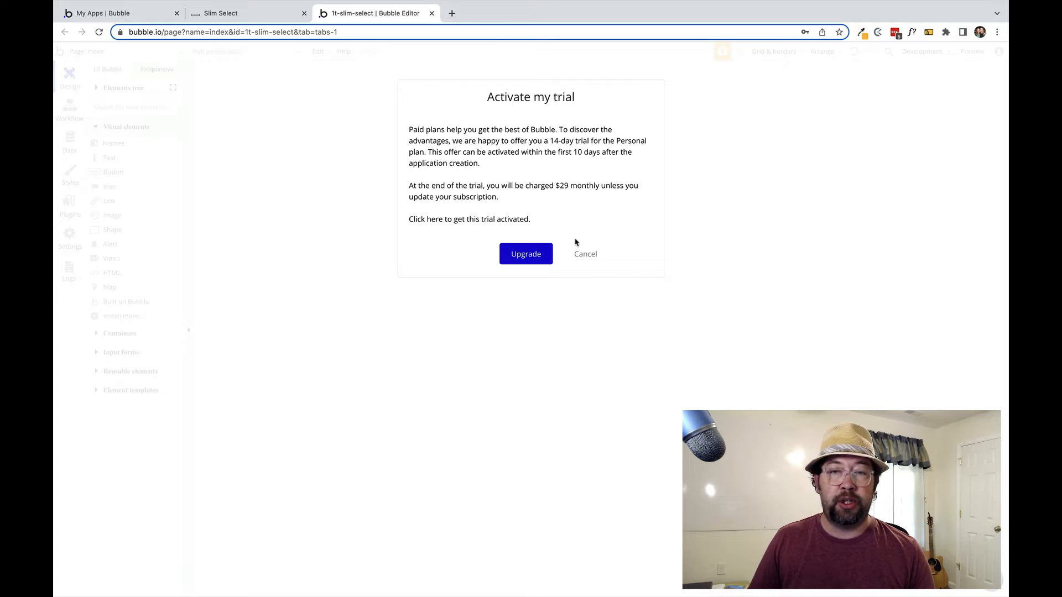
{"action": "left_click", "coordinate": [590, 258]}
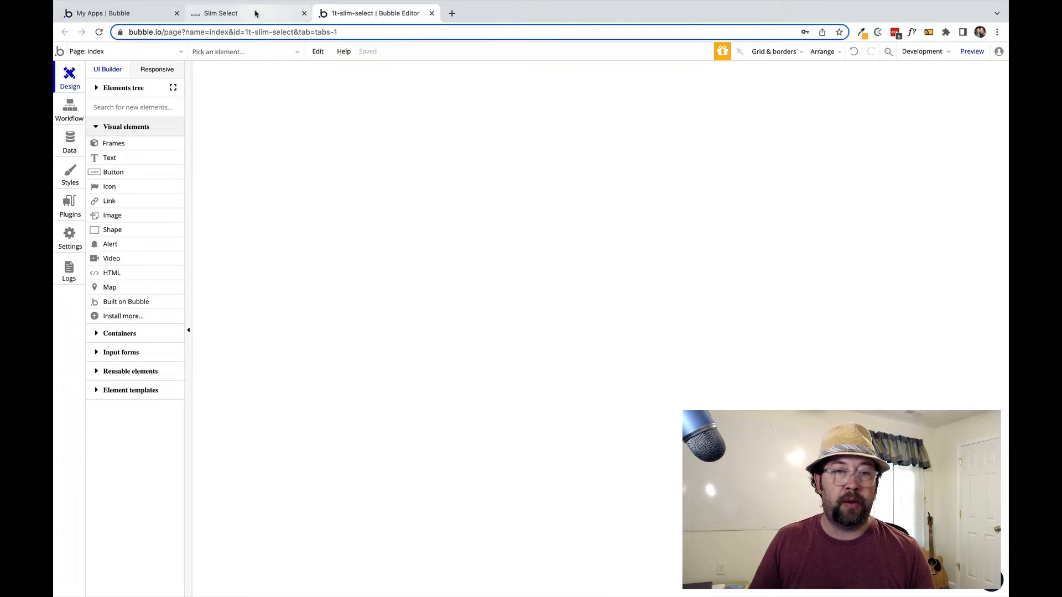
- Try the Single Select dropdown's search on the Slim Select demo page with "ev" and "es", and close the page
{"action": "left_click", "coordinate": [262, 12]}
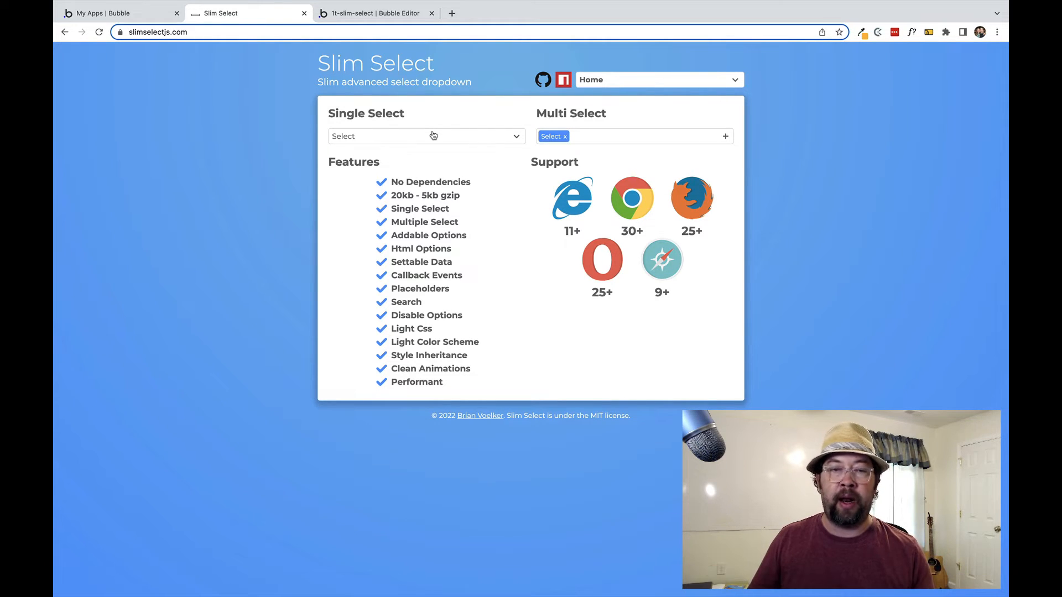
{"action": "left_click", "coordinate": [458, 142]}
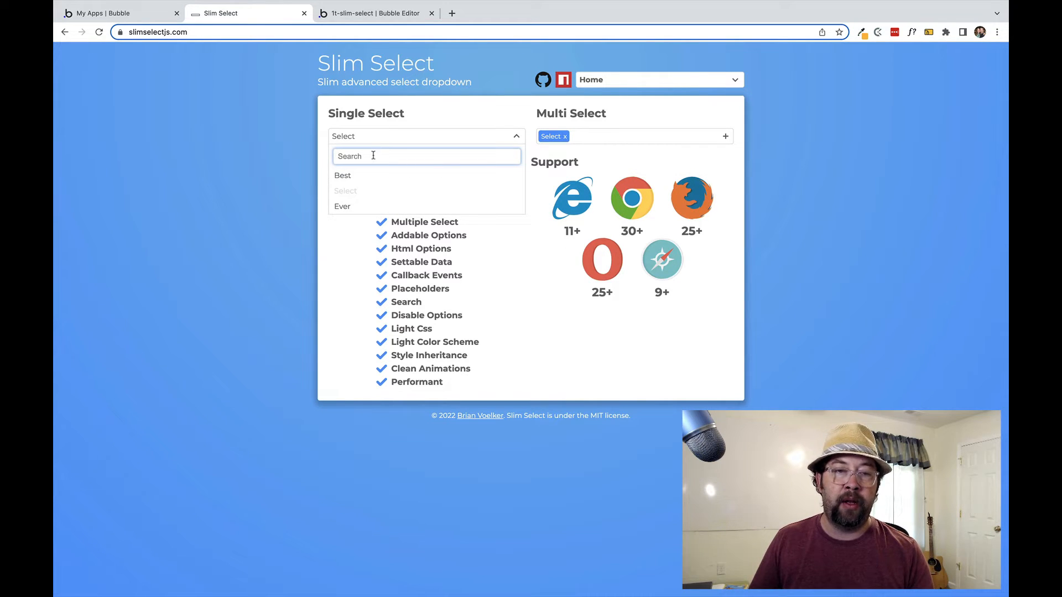
{"action": "type", "text": "e"}
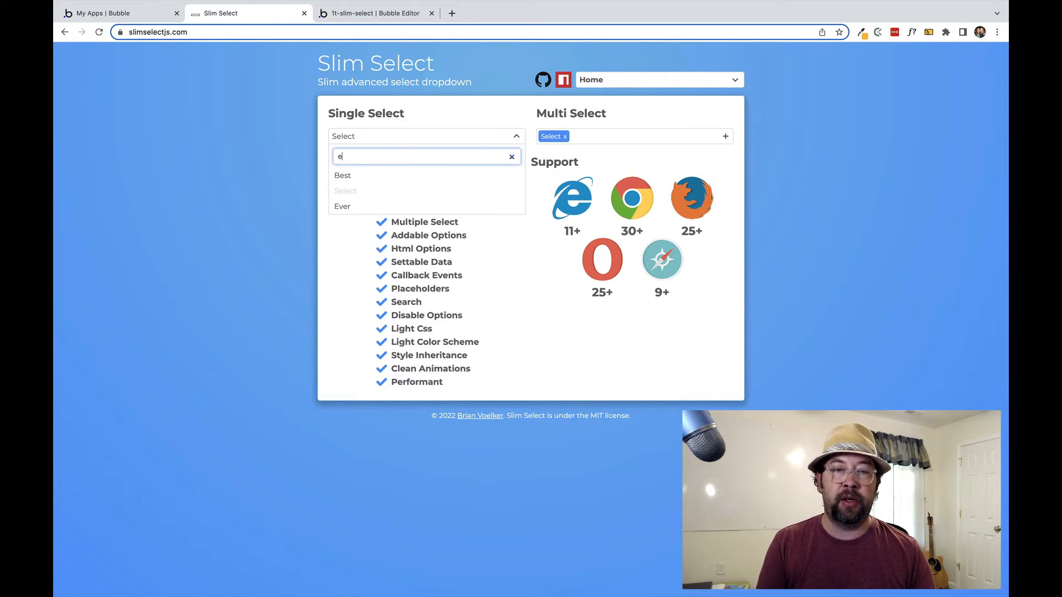
{"action": "type", "text": "v"}
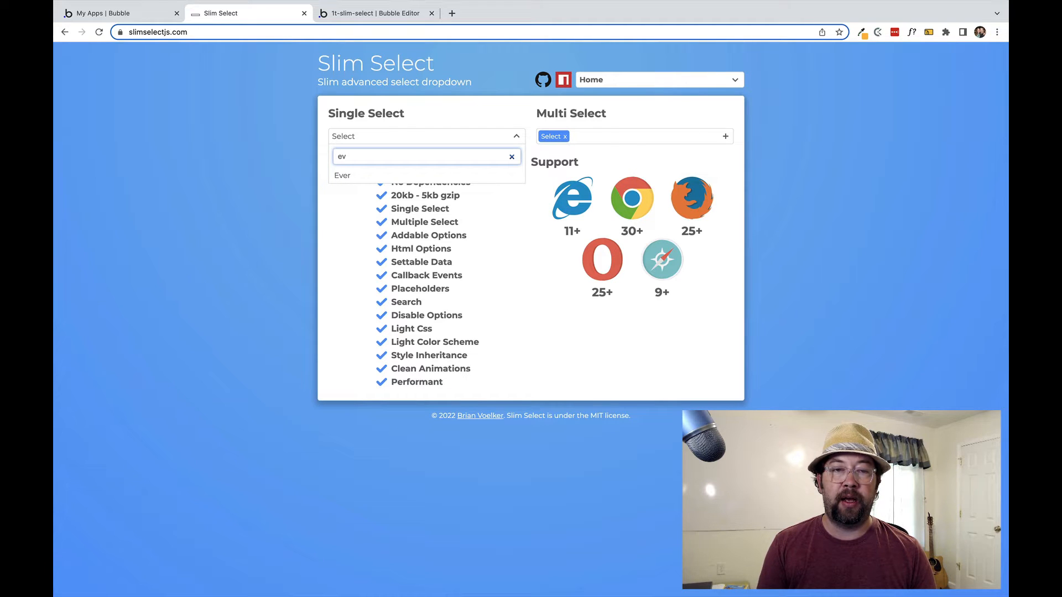
{"action": "key", "text": "BackSpace"}
{"action": "type", "text": "s"}
{"action": "key", "text": "BackSpace"}
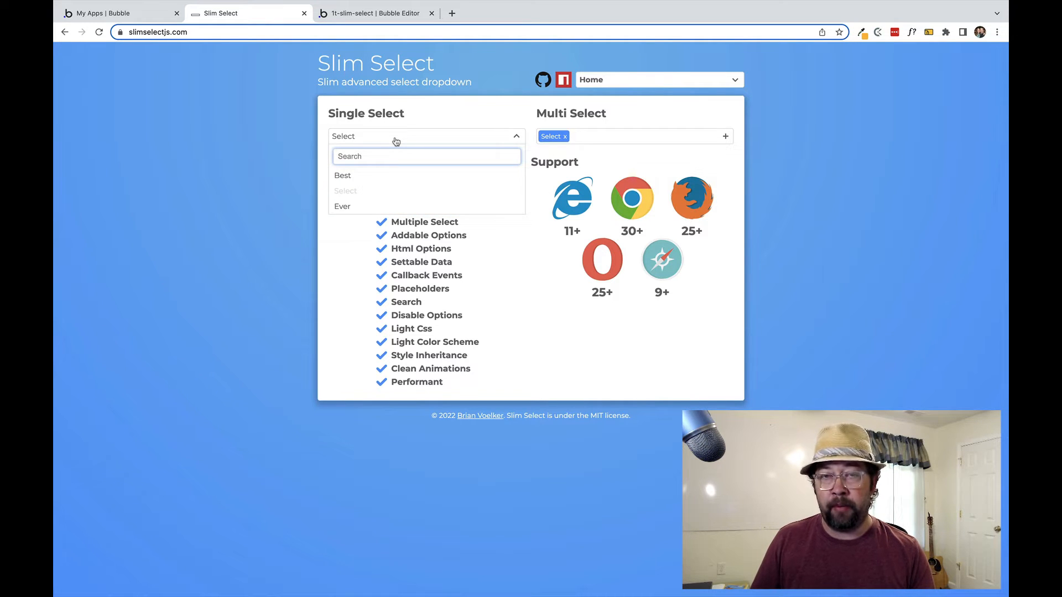
{"action": "left_click", "coordinate": [229, 129]}
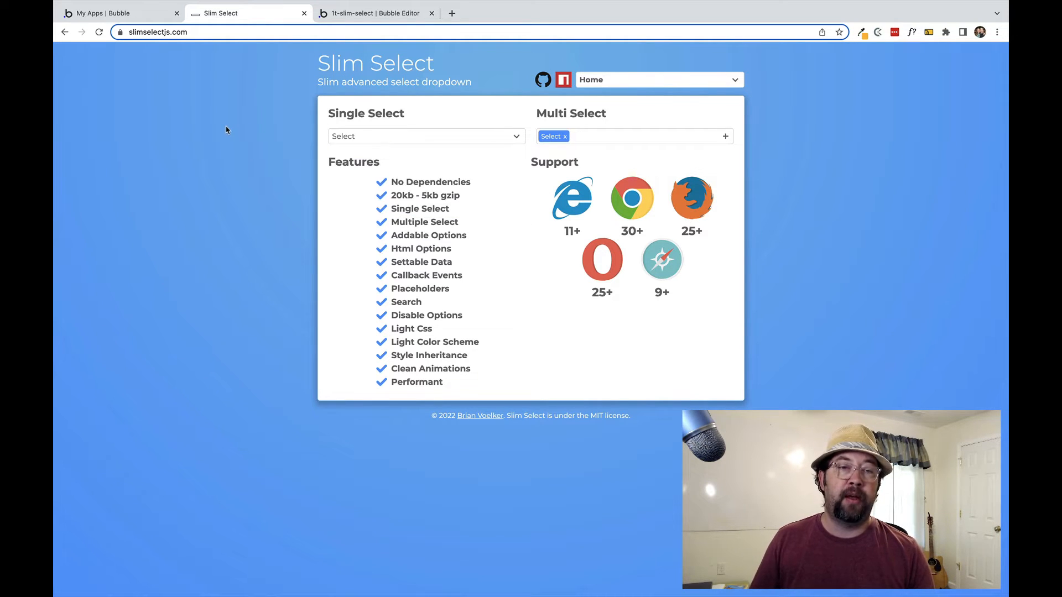
{"action": "left_click", "coordinate": [303, 13]}
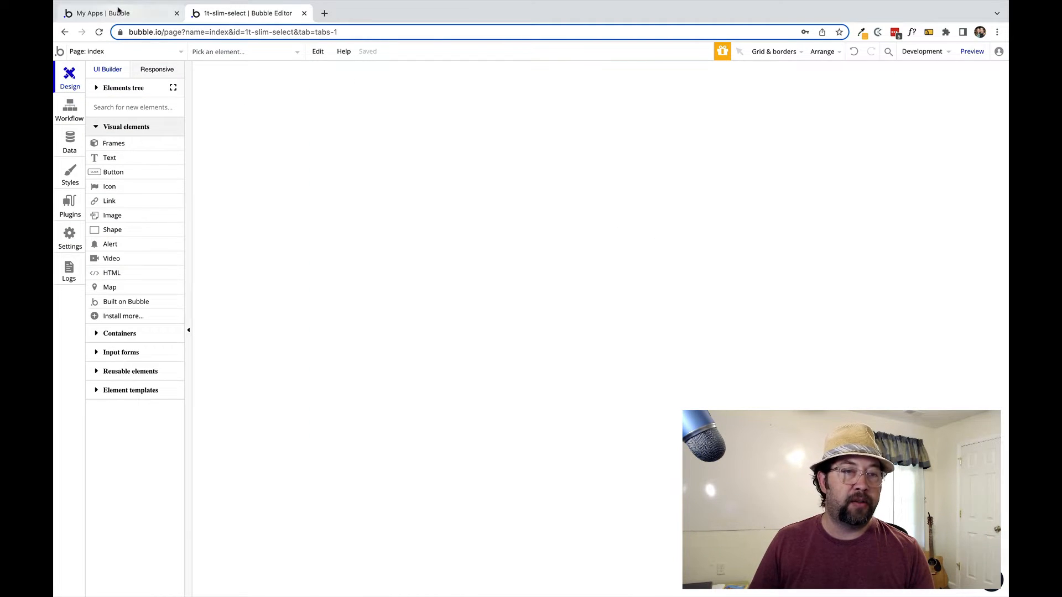
- Create a new Bubble plugin named "1T - Dropdown"
{"action": "left_click", "coordinate": [117, 13]}
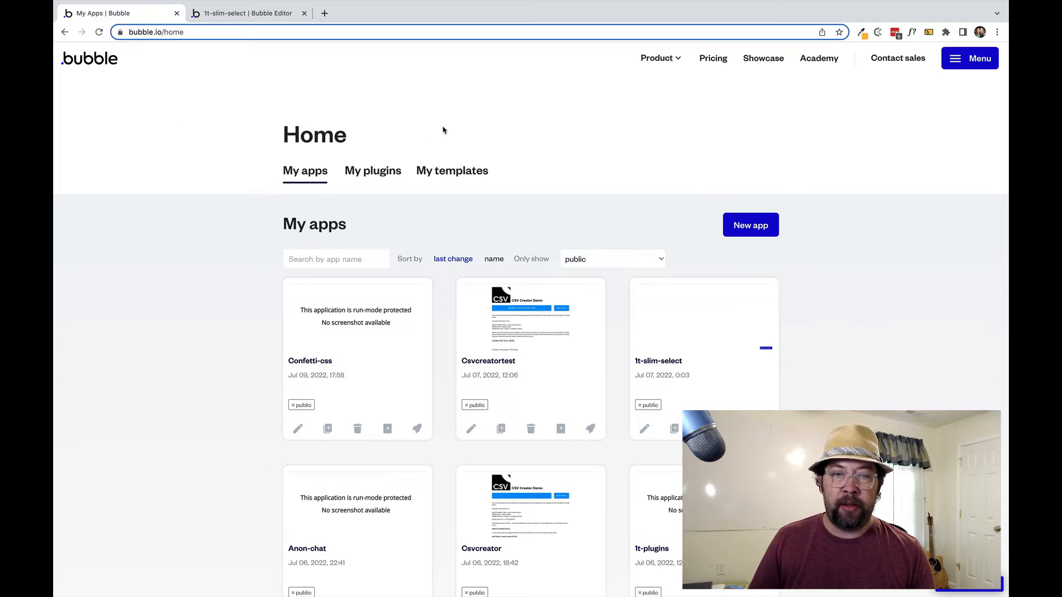
{"action": "left_click", "coordinate": [364, 175]}
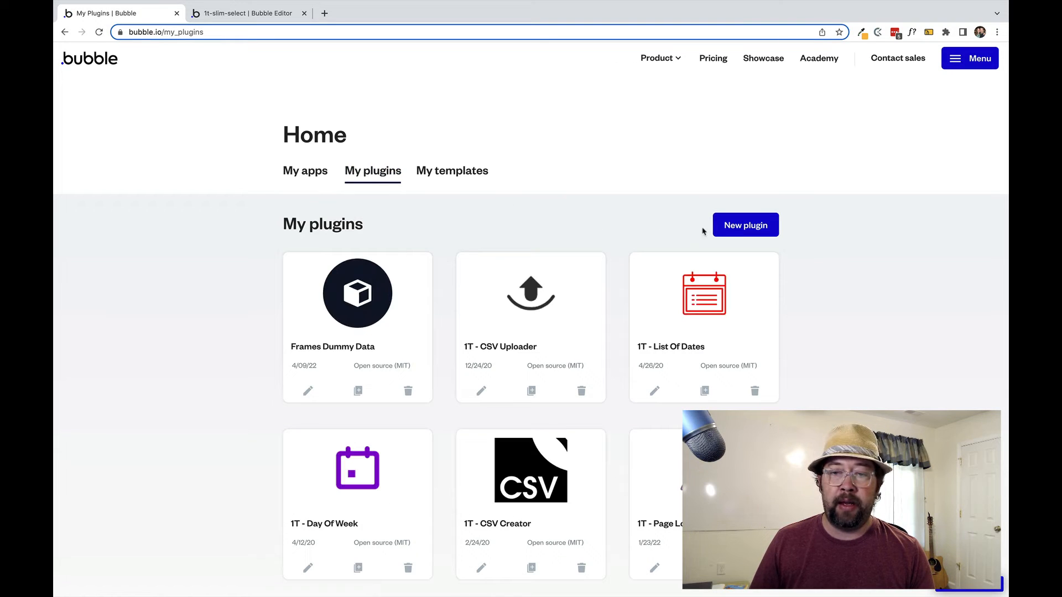
{"action": "left_click", "coordinate": [746, 226]}
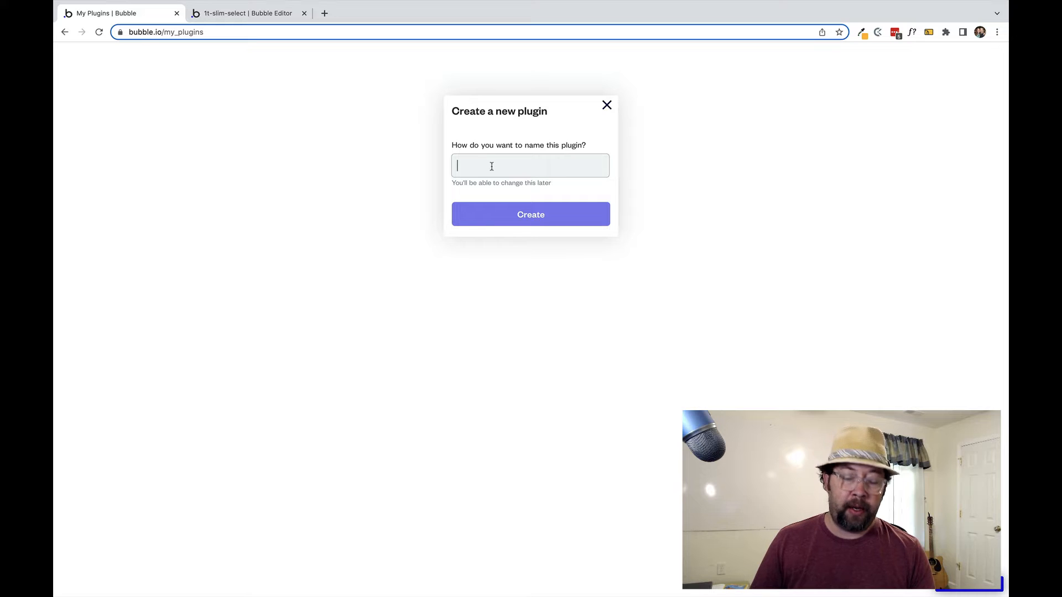
{"action": "type", "text": "1"}
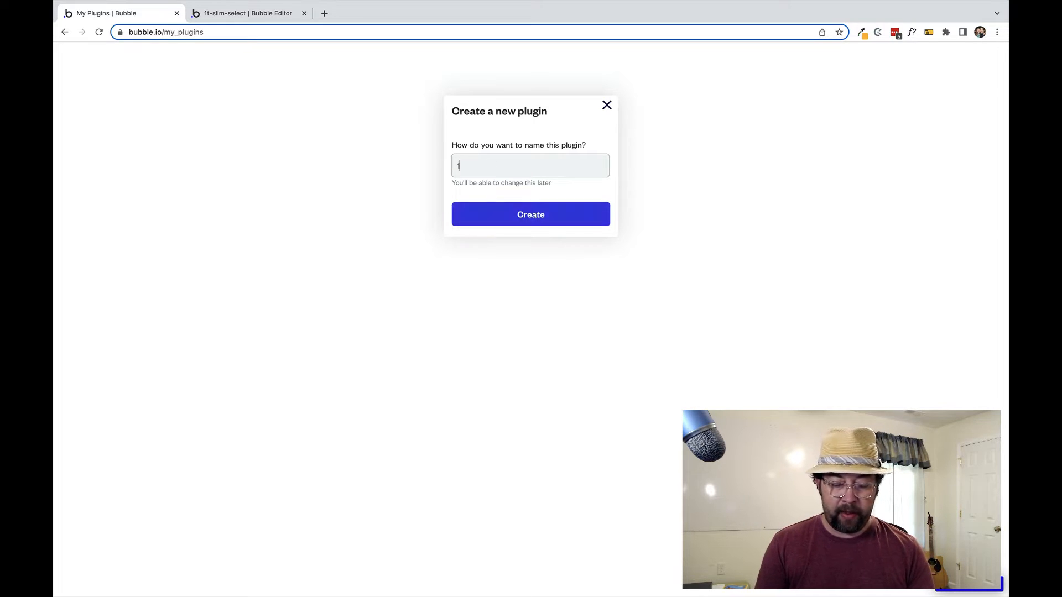
{"action": "type", "text": "T -"}
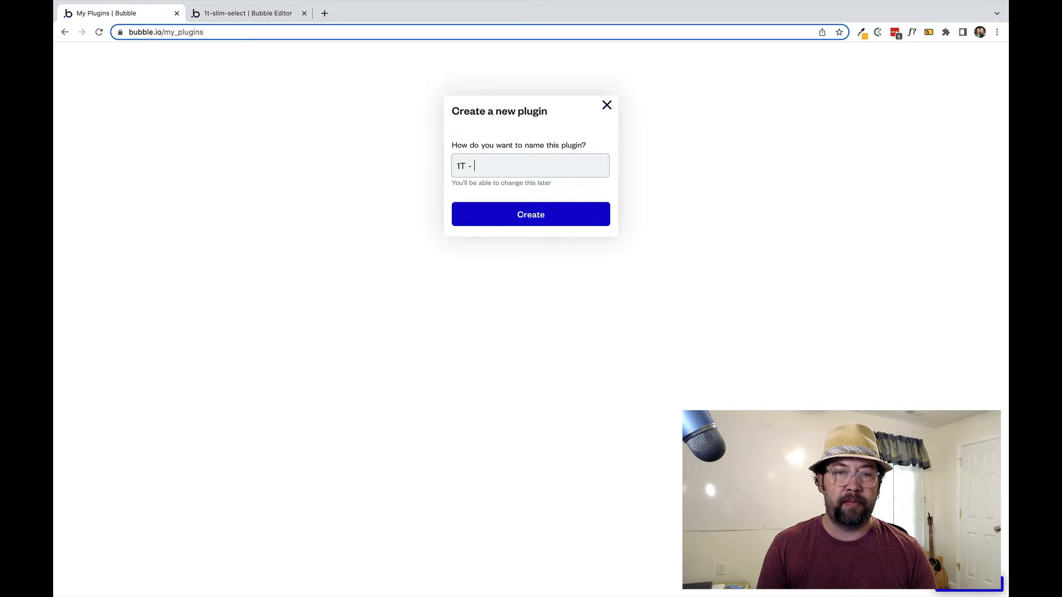
{"action": "type", "text": "Dropdown"}
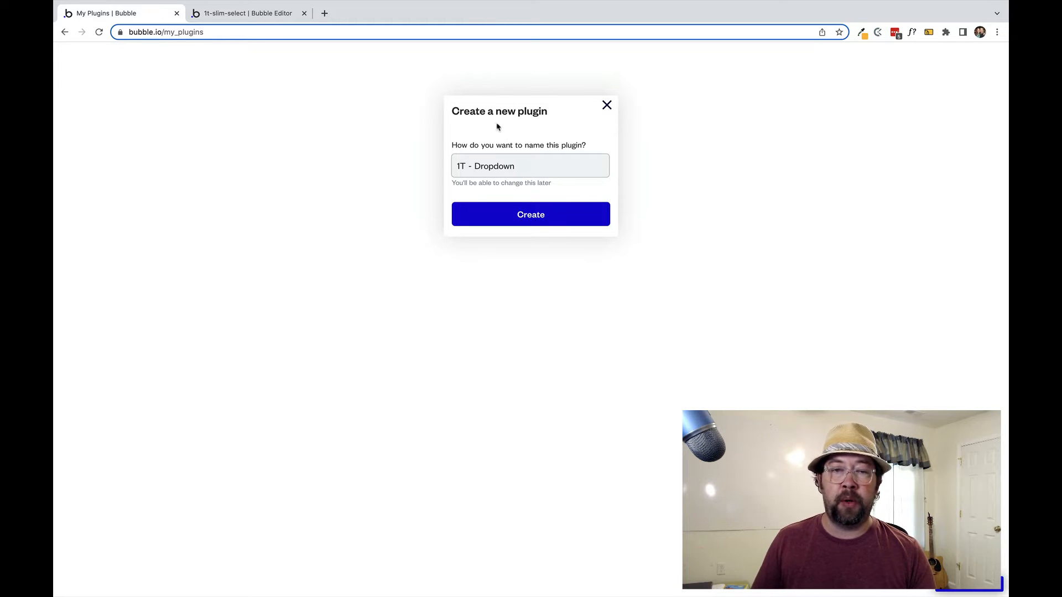
{"action": "left_click", "coordinate": [528, 217]}
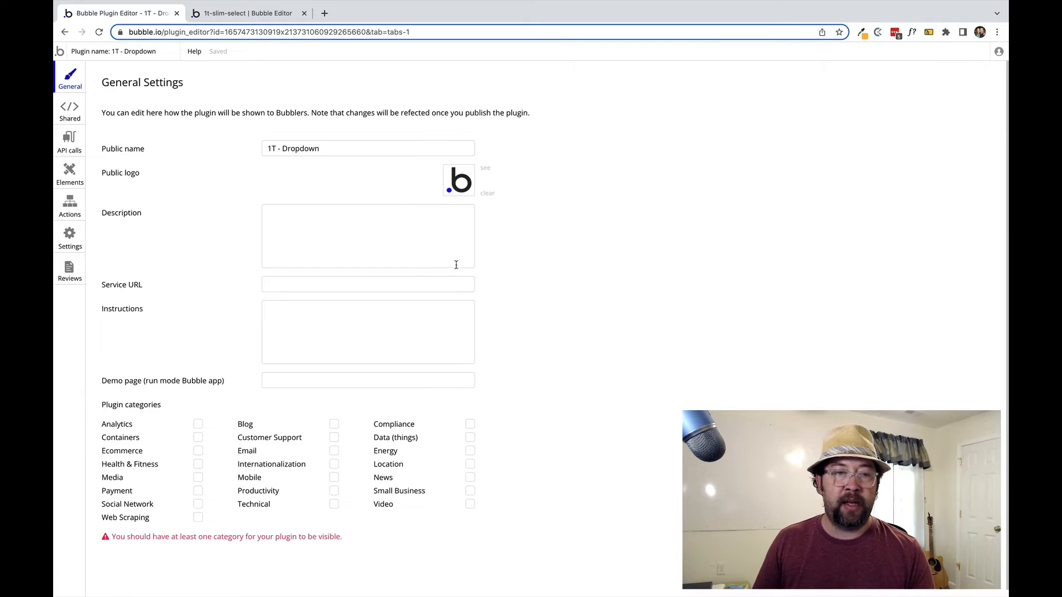
- Assign the plugin to the Technical and Data (things) categories in its general settings
{"action": "scroll", "coordinate": [380, 267], "scroll_direction": "down", "scroll_amount": 1}
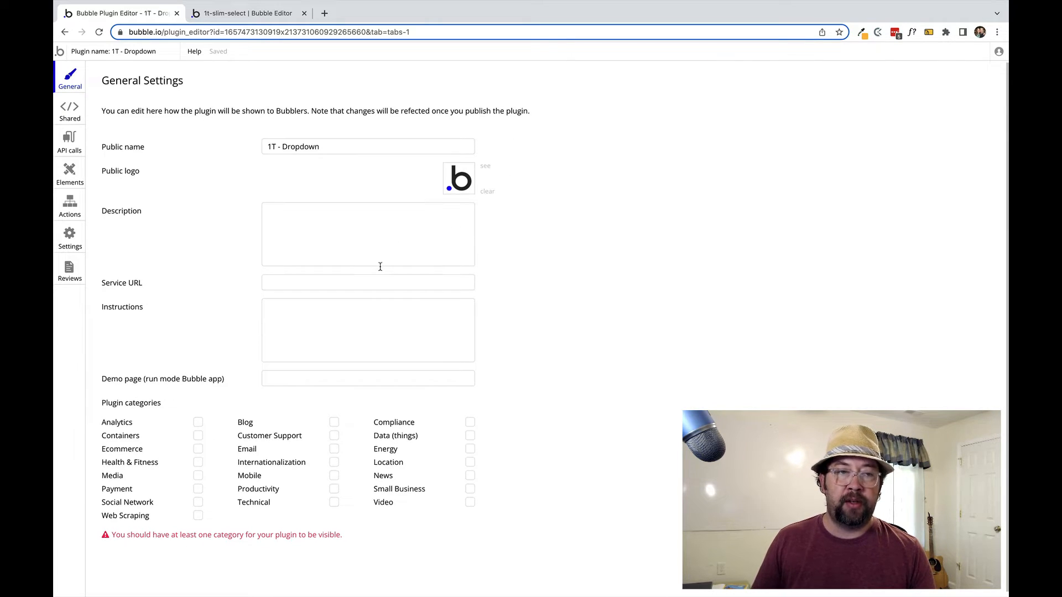
{"action": "left_click", "coordinate": [300, 216]}
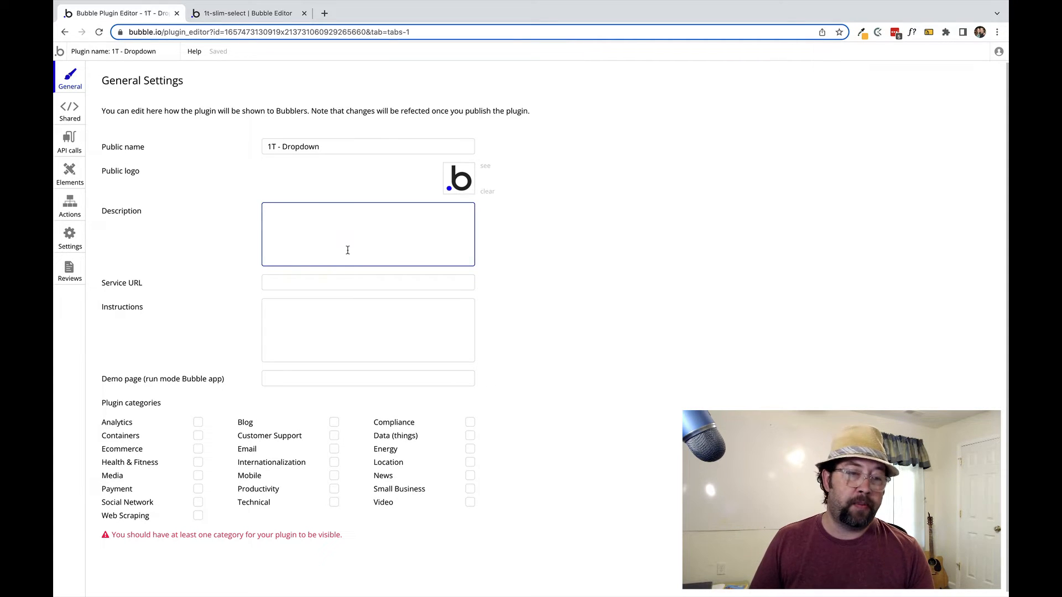
{"action": "left_click", "coordinate": [286, 282]}
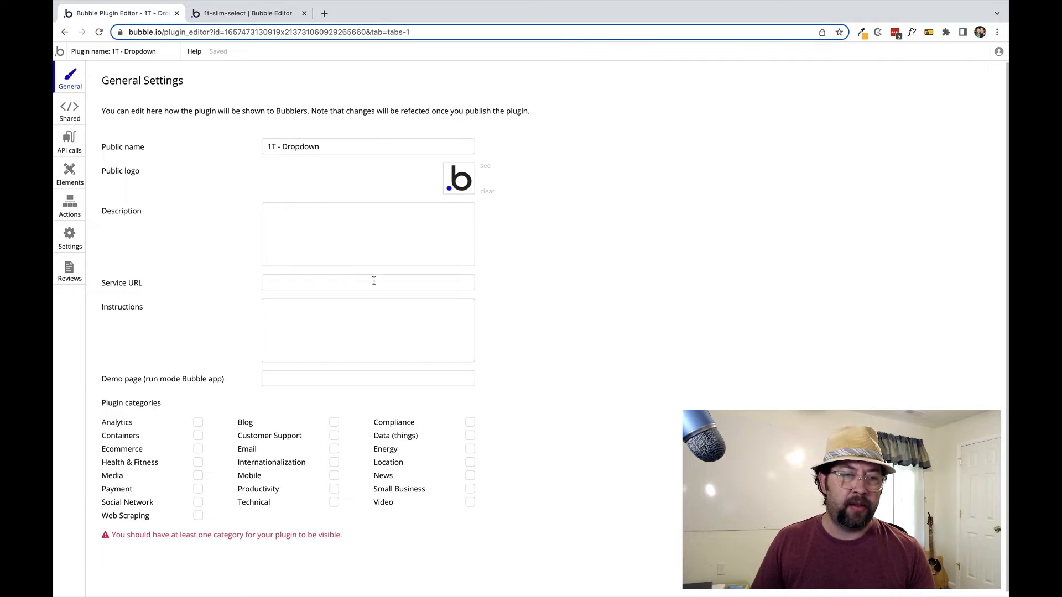
{"action": "left_click", "coordinate": [313, 304]}
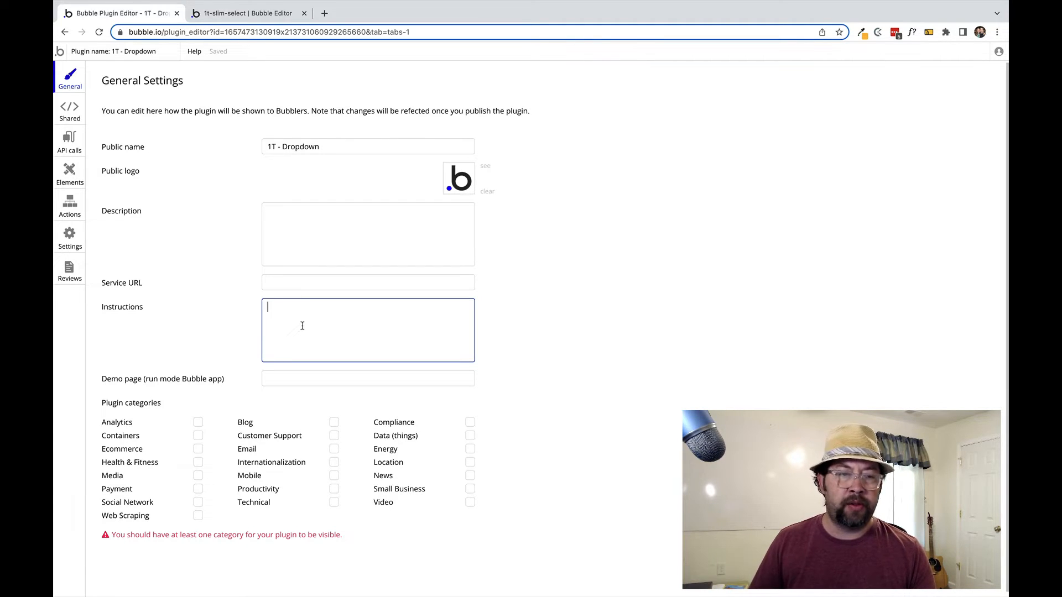
{"action": "left_click", "coordinate": [296, 379]}
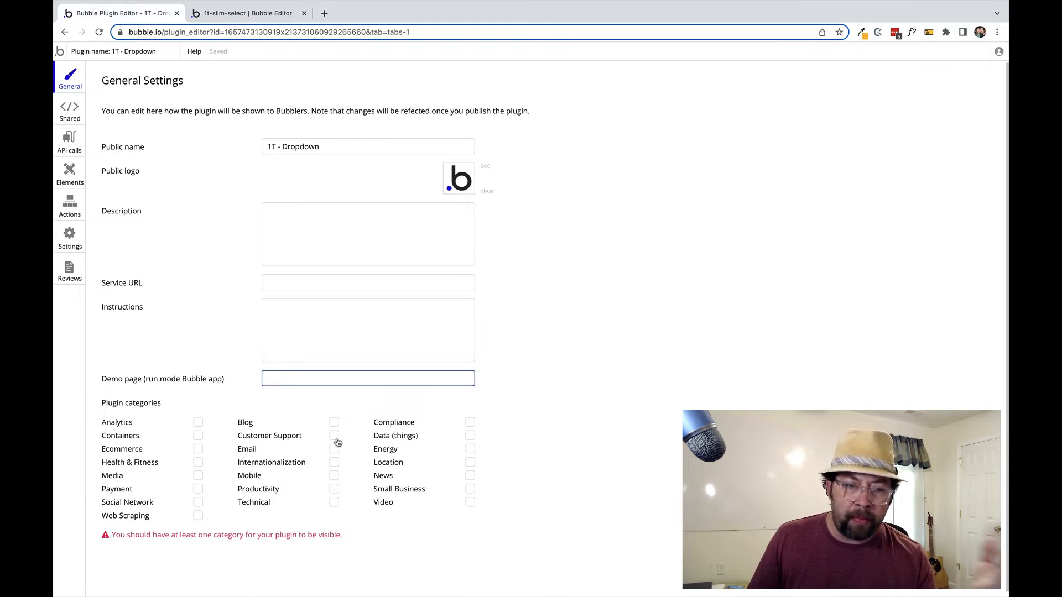
{"action": "left_click", "coordinate": [334, 502]}
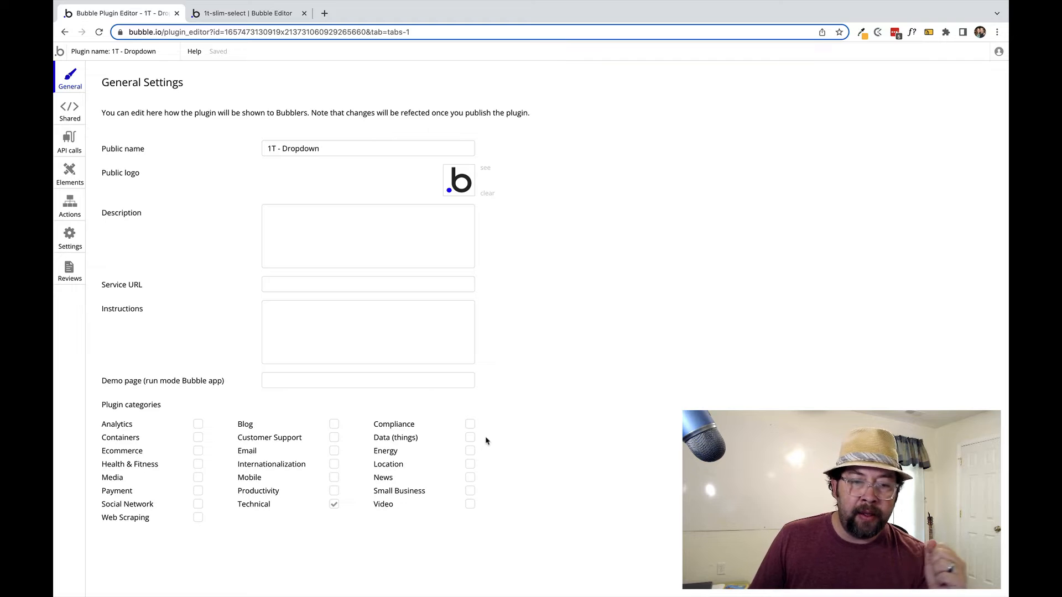
{"action": "left_click", "coordinate": [470, 438]}
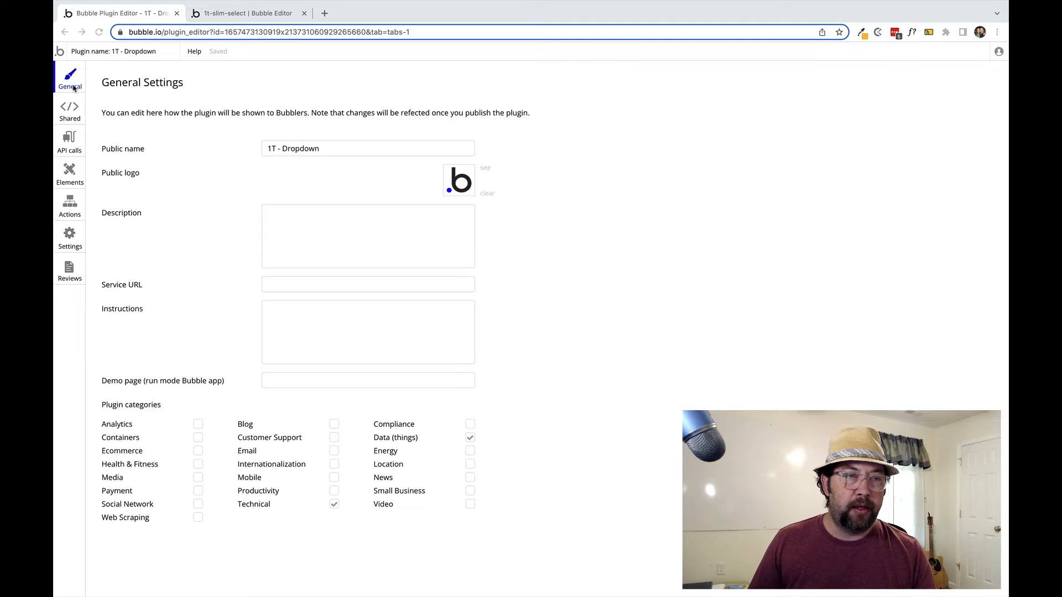
- Review the plugin's shared technical settings, including the HTML header, and its API calls, elements and actions sections
{"action": "left_click", "coordinate": [70, 107]}
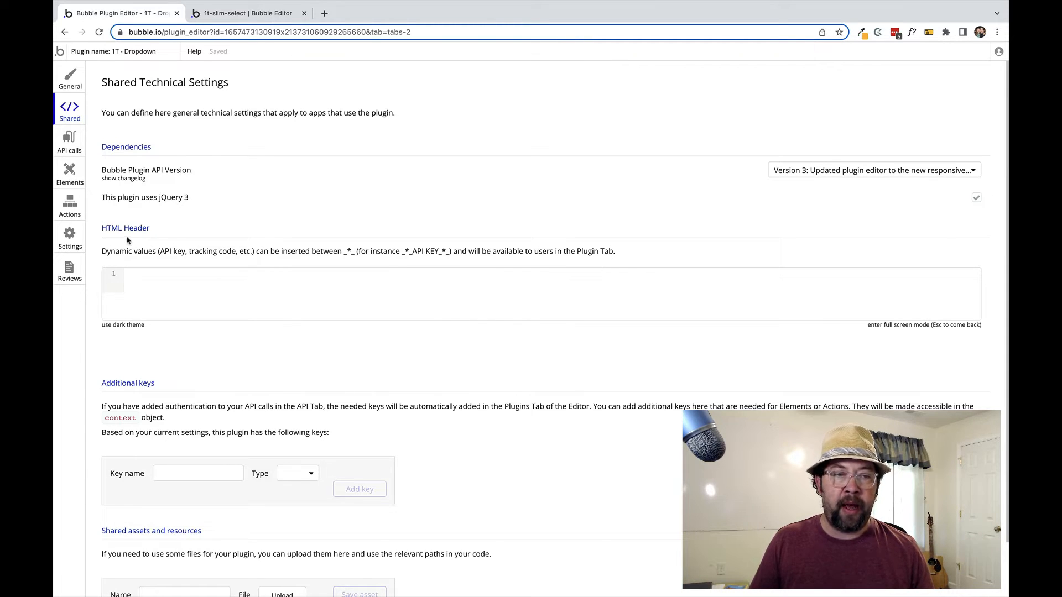
{"action": "left_click", "coordinate": [246, 273]}
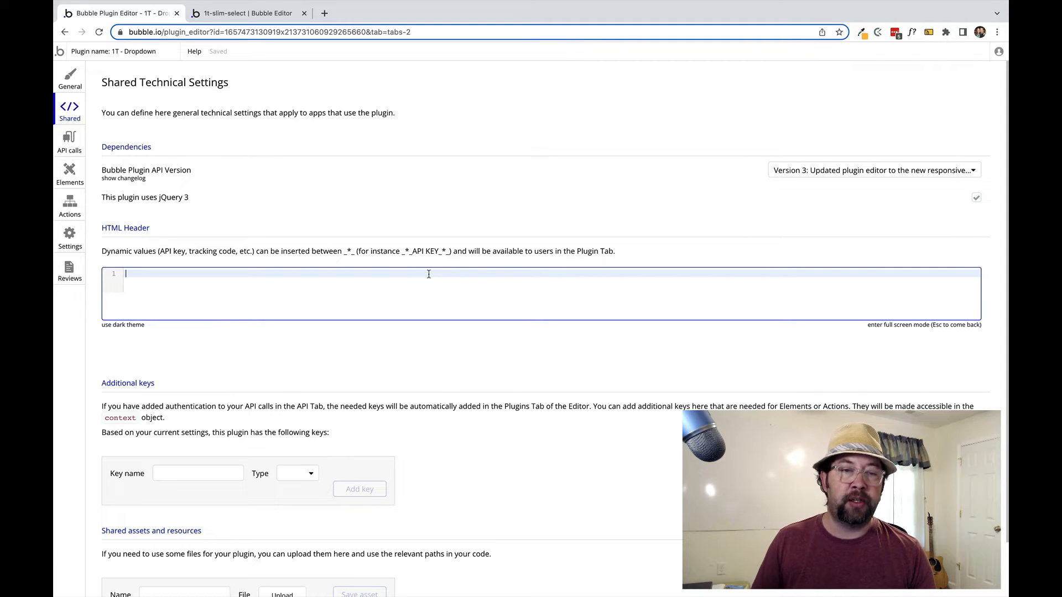
{"action": "scroll", "coordinate": [422, 287], "scroll_direction": "down", "scroll_amount": 3}
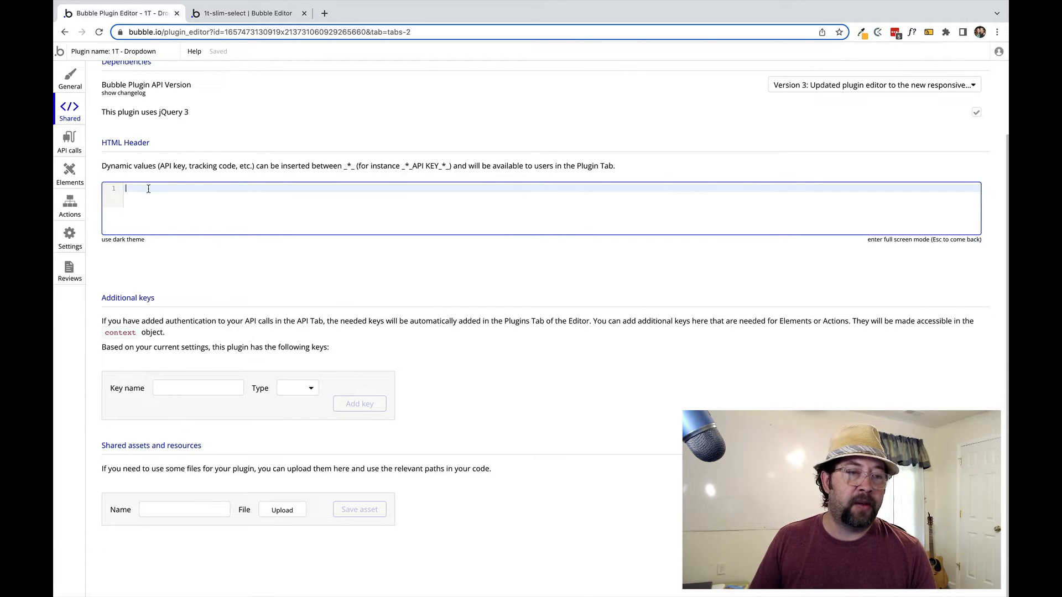
{"action": "left_click", "coordinate": [67, 144]}
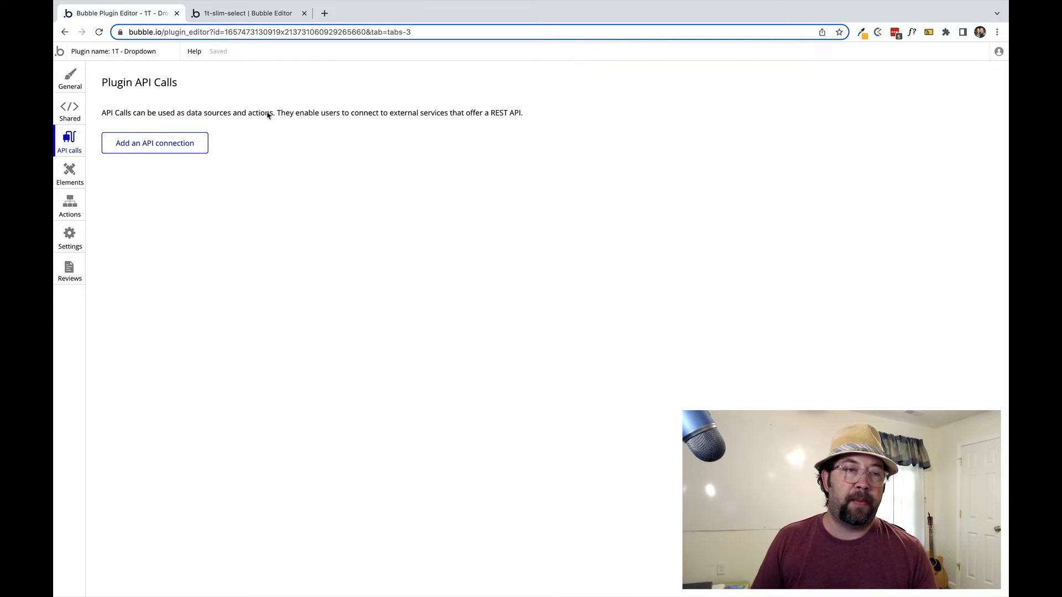
{"action": "left_click", "coordinate": [69, 172]}
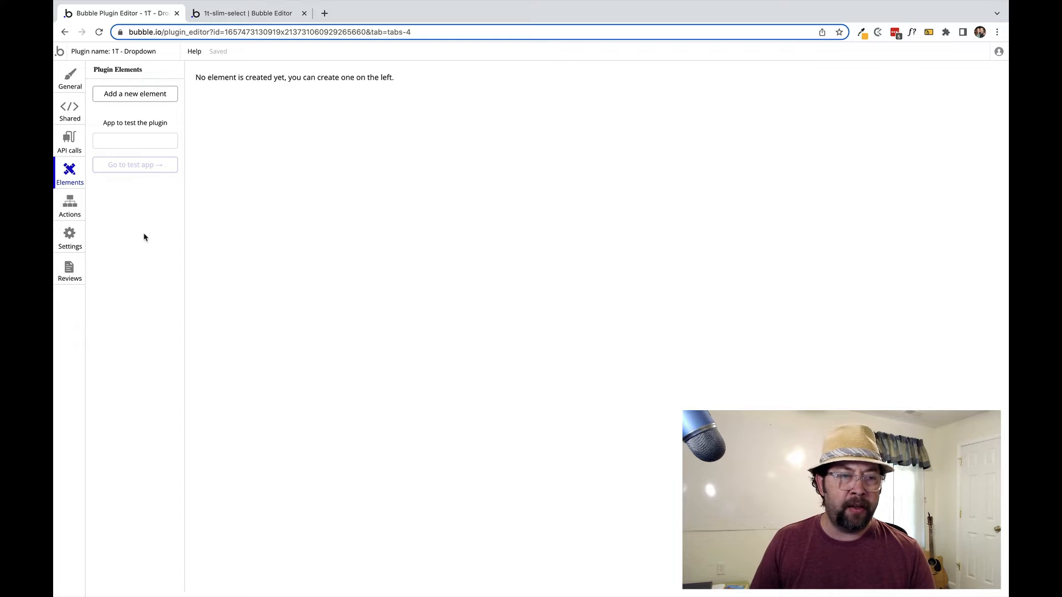
{"action": "left_click", "coordinate": [70, 209]}
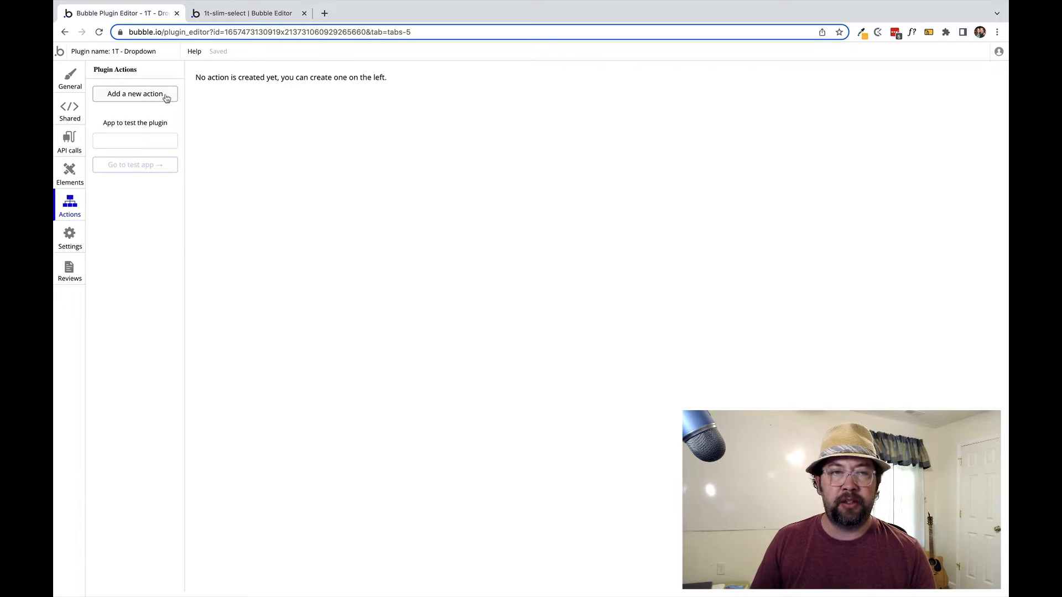
- Add a "Page is loaded" workflow event to the 1t-slim-select app's index page and bring up its available actions
{"action": "left_click", "coordinate": [243, 12]}
{"action": "left_click", "coordinate": [77, 115]}
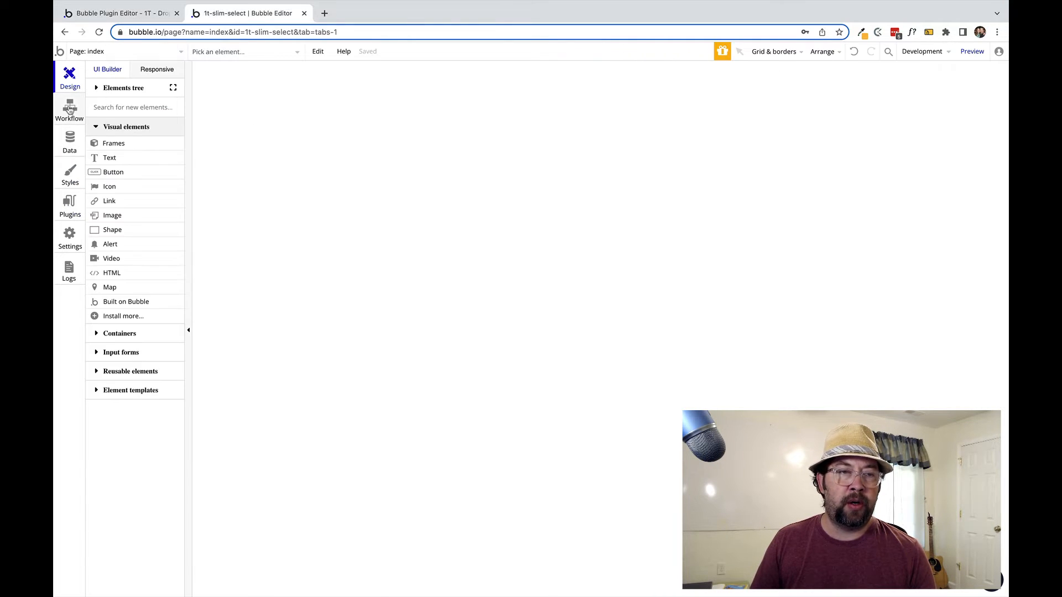
{"action": "left_click", "coordinate": [169, 107]}
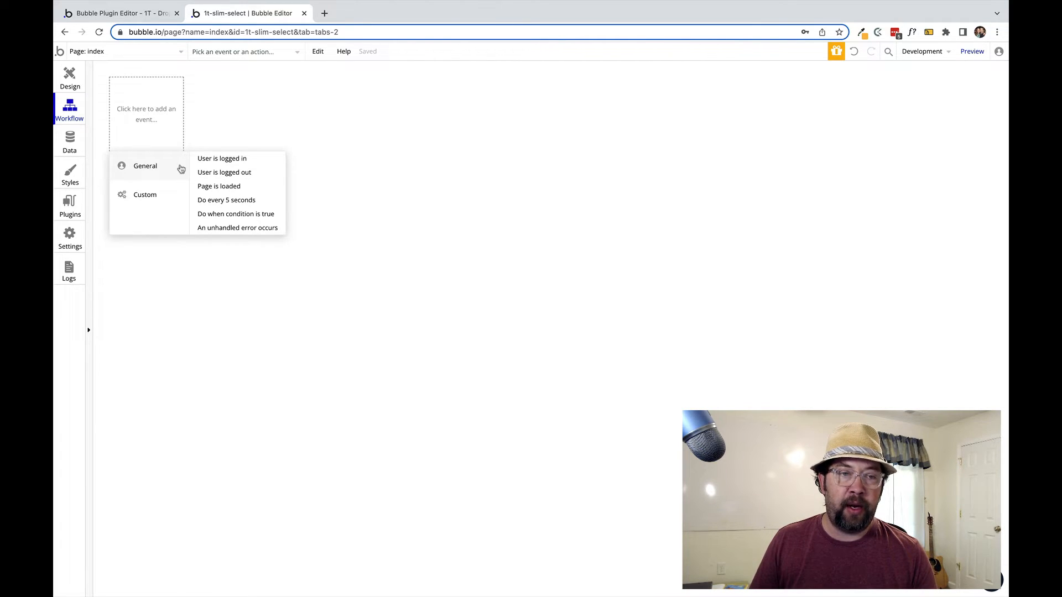
{"action": "left_click", "coordinate": [214, 186]}
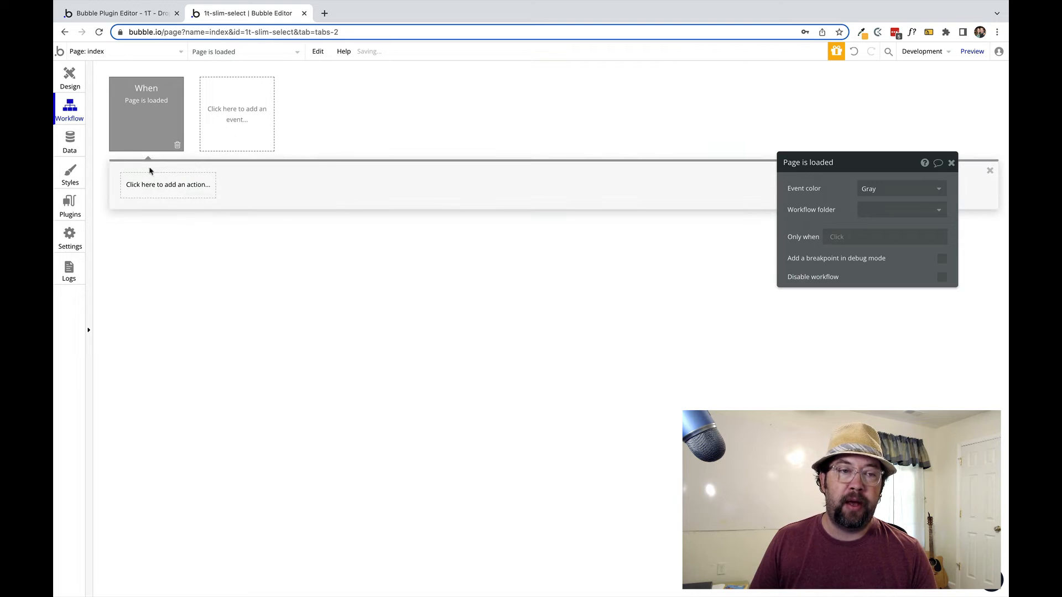
{"action": "left_click", "coordinate": [171, 190]}
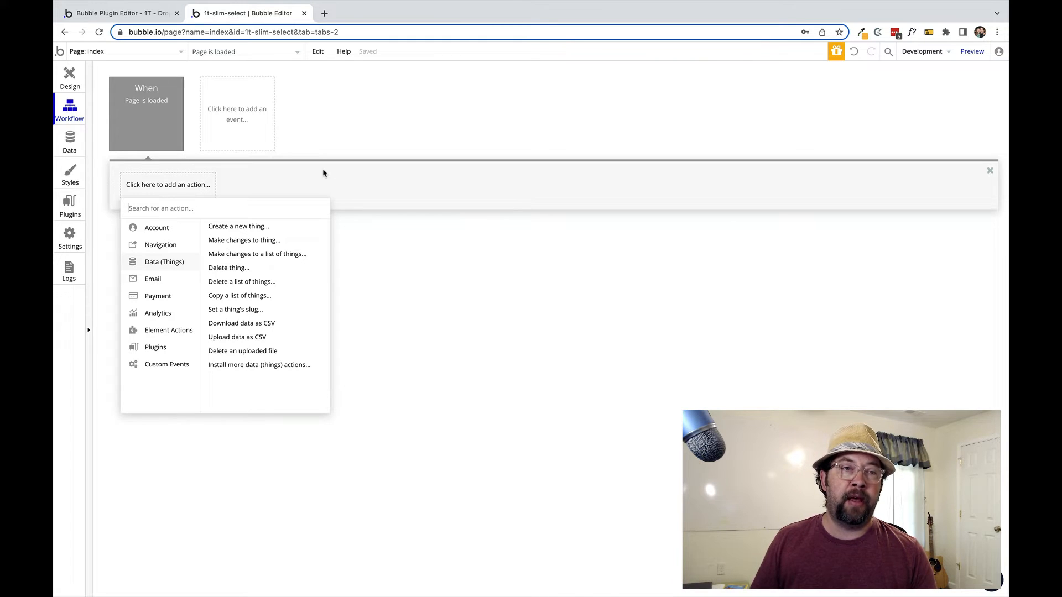
- Create a new element named "Dropdown" in the 1T - Dropdown plugin
{"action": "left_click", "coordinate": [125, 14]}
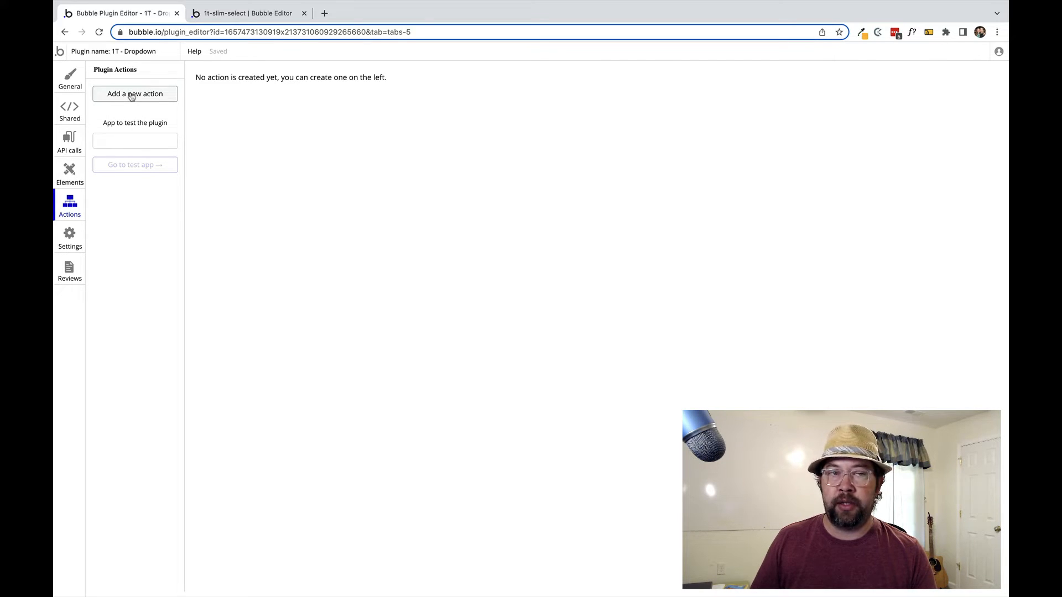
{"action": "left_click", "coordinate": [67, 172]}
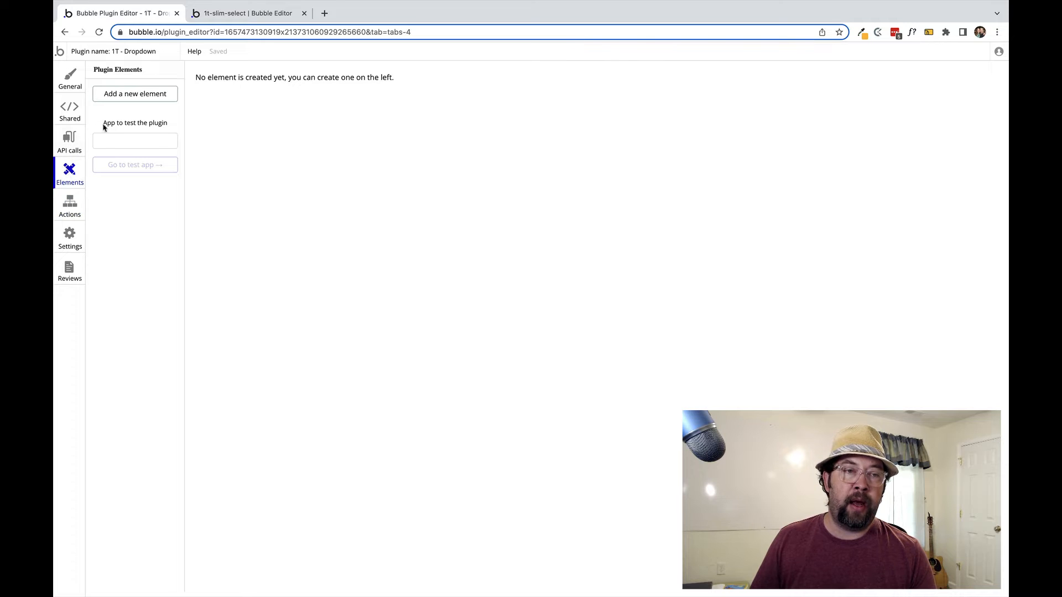
{"action": "left_click", "coordinate": [118, 95]}
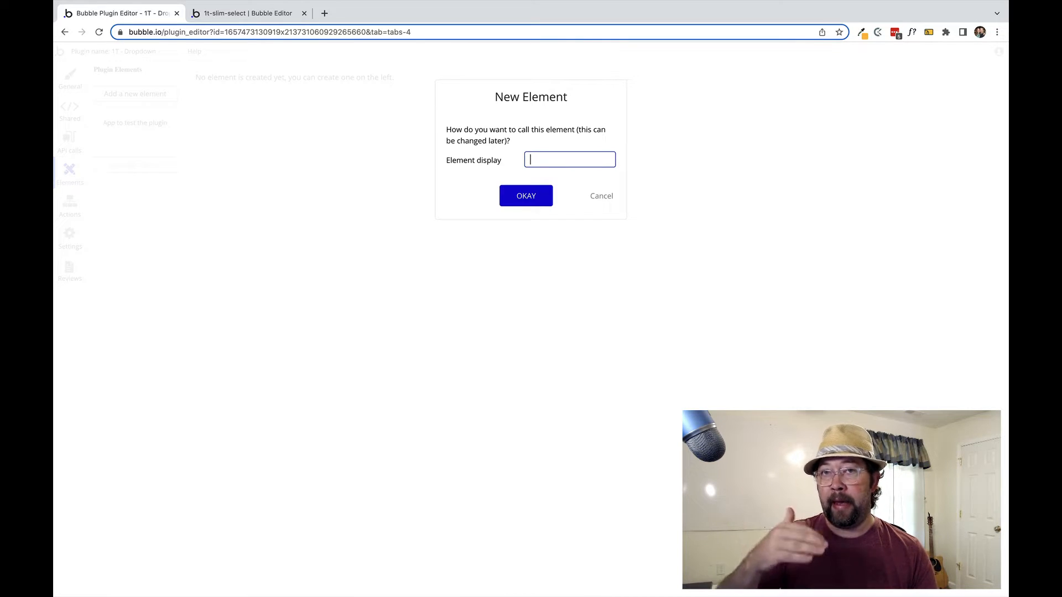
{"action": "left_click", "coordinate": [246, 13]}
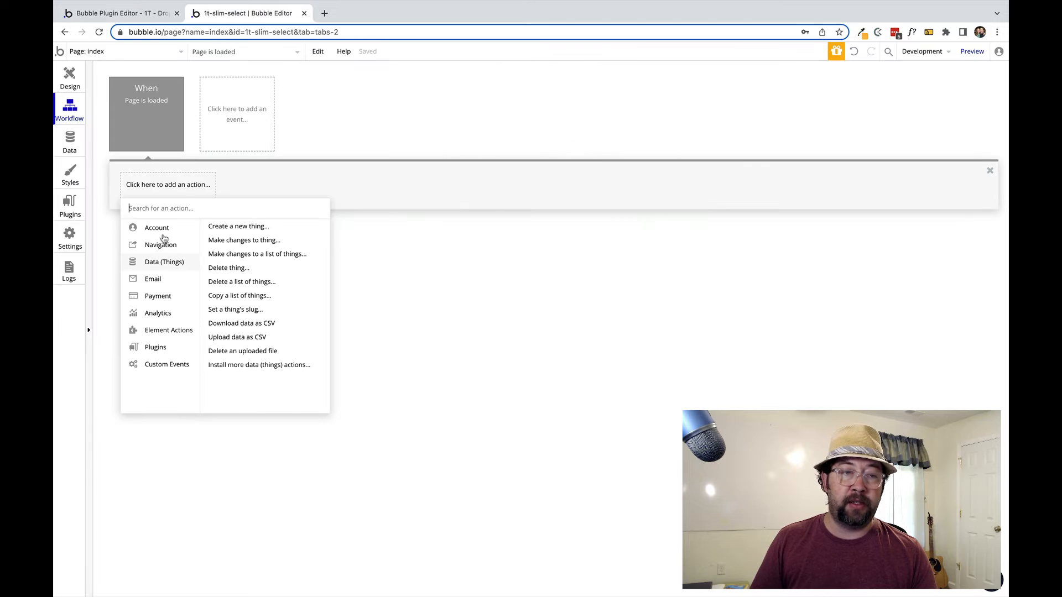
{"action": "left_click", "coordinate": [62, 78]}
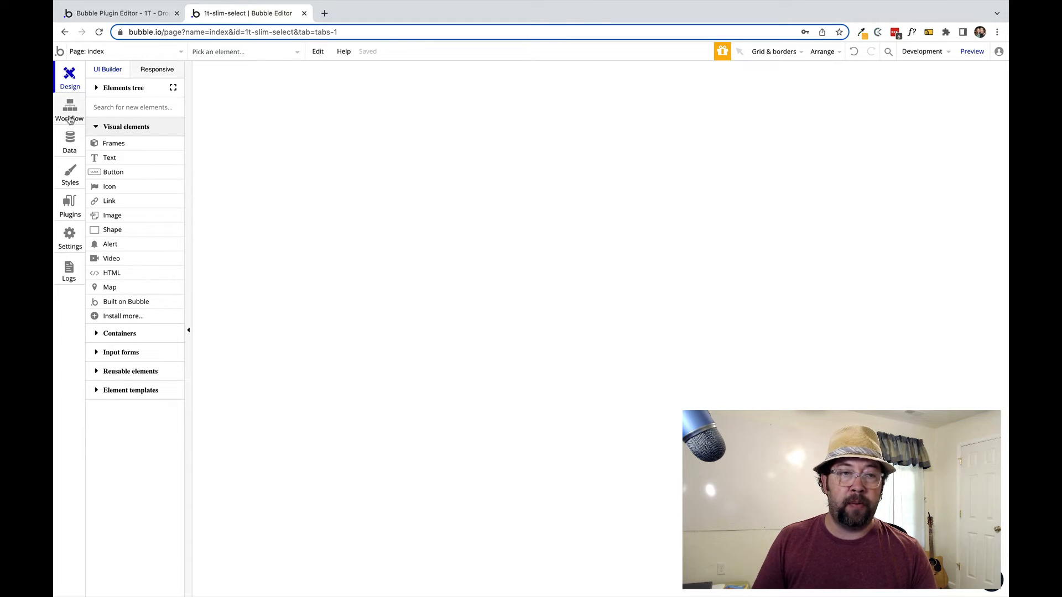
{"action": "left_click", "coordinate": [112, 14]}
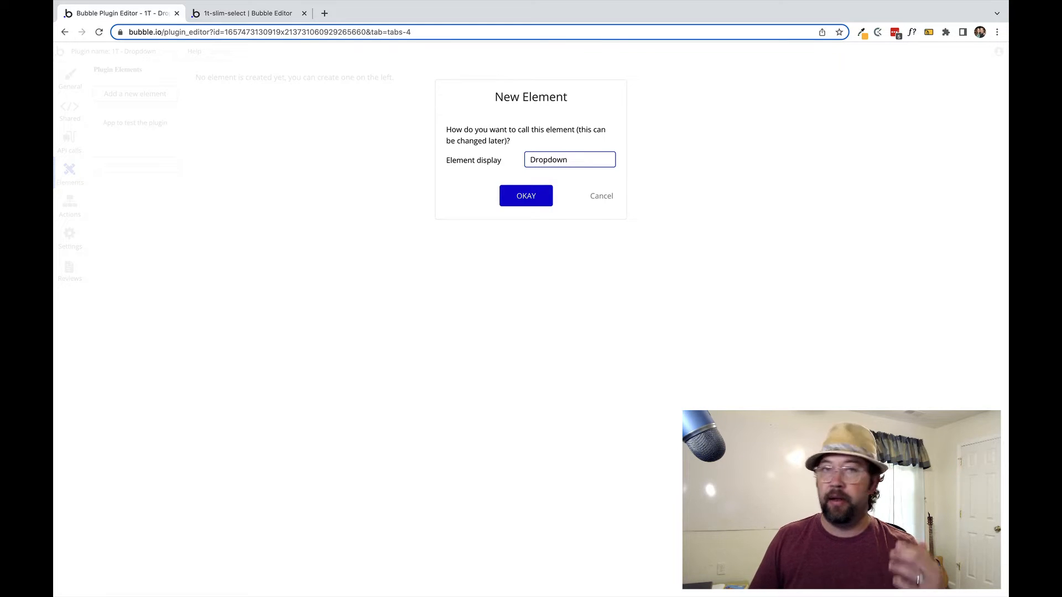
{"action": "left_click", "coordinate": [520, 200]}
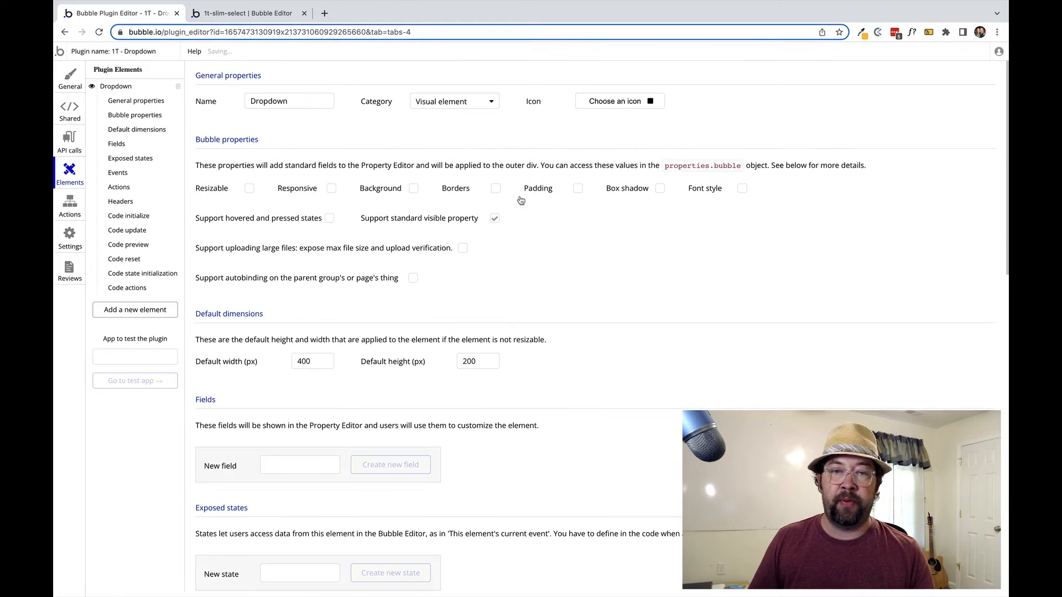
- Copy the app ID "1t-slim-select" from the app editor's URL and set it as the app to test the plugin
{"action": "left_click", "coordinate": [245, 15]}
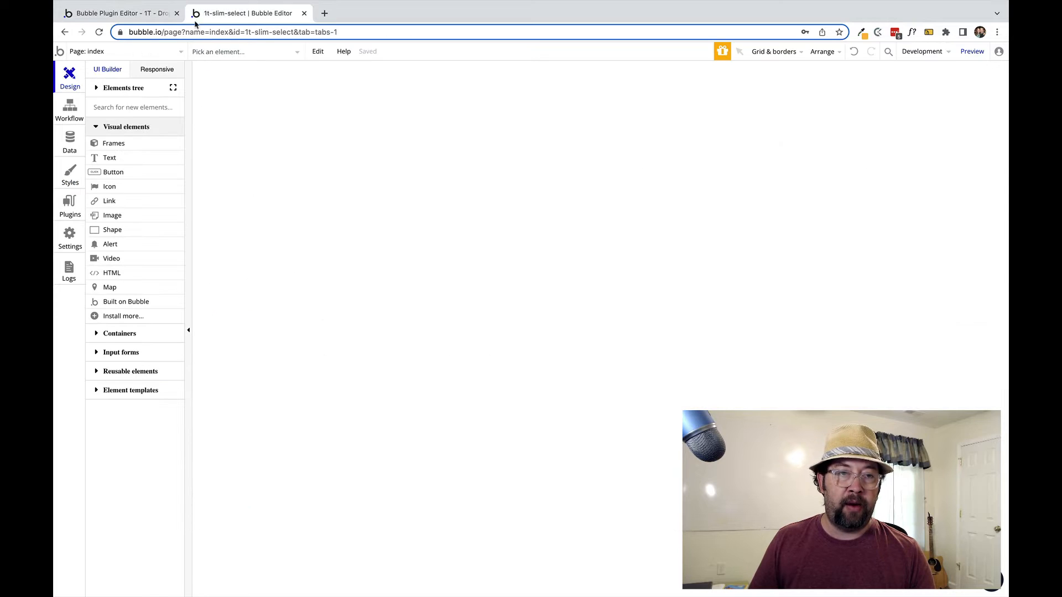
{"action": "left_click", "coordinate": [245, 32]}
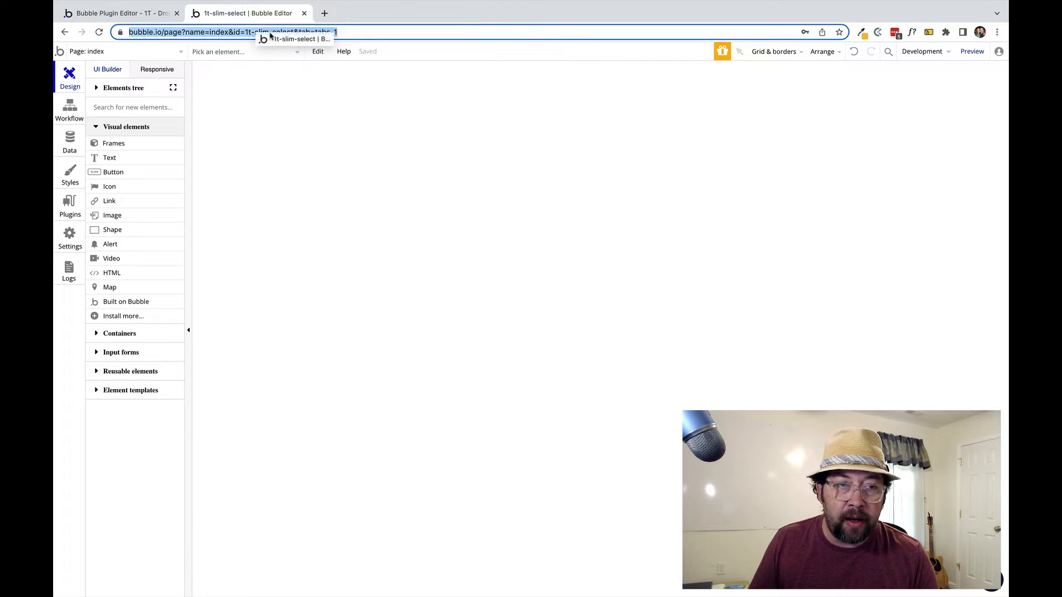
{"action": "left_click", "coordinate": [270, 32]}
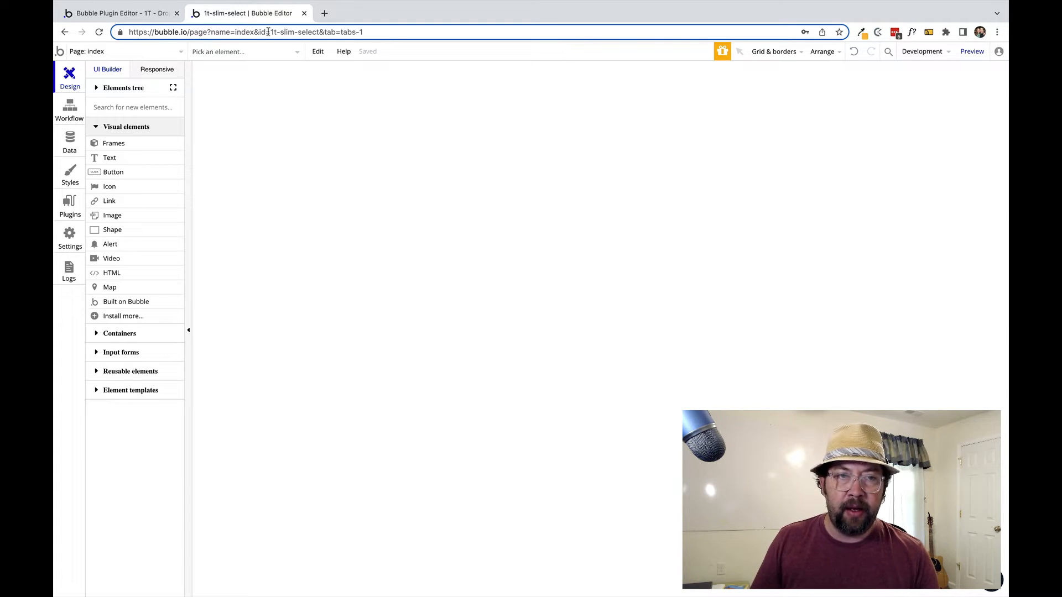
{"action": "left_click_drag", "start_coordinate": [270, 31], "coordinate": [321, 32]}
{"action": "key", "text": "super+c"}
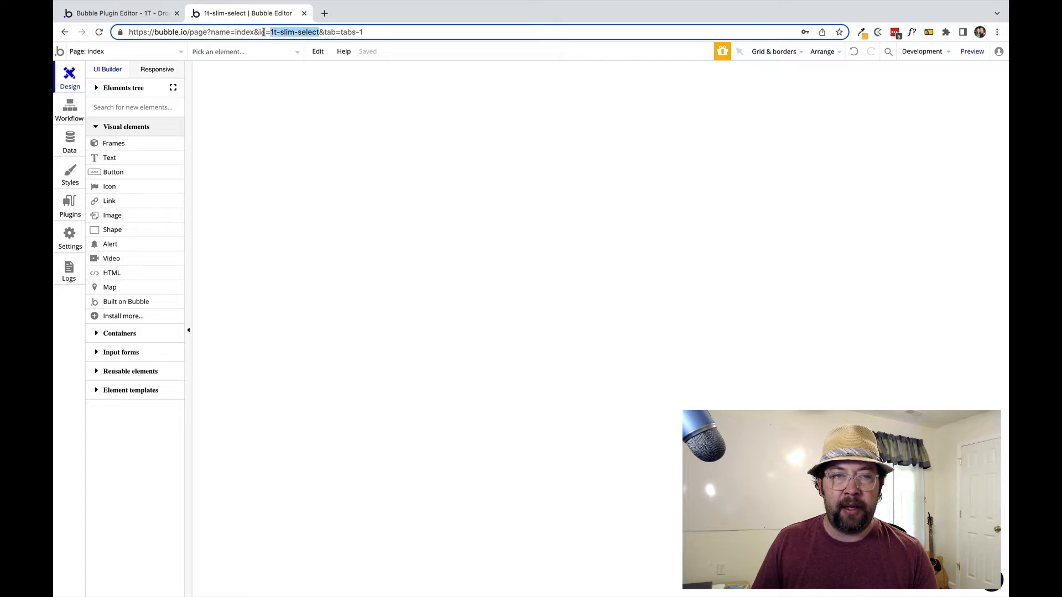
{"action": "left_click", "coordinate": [121, 13]}
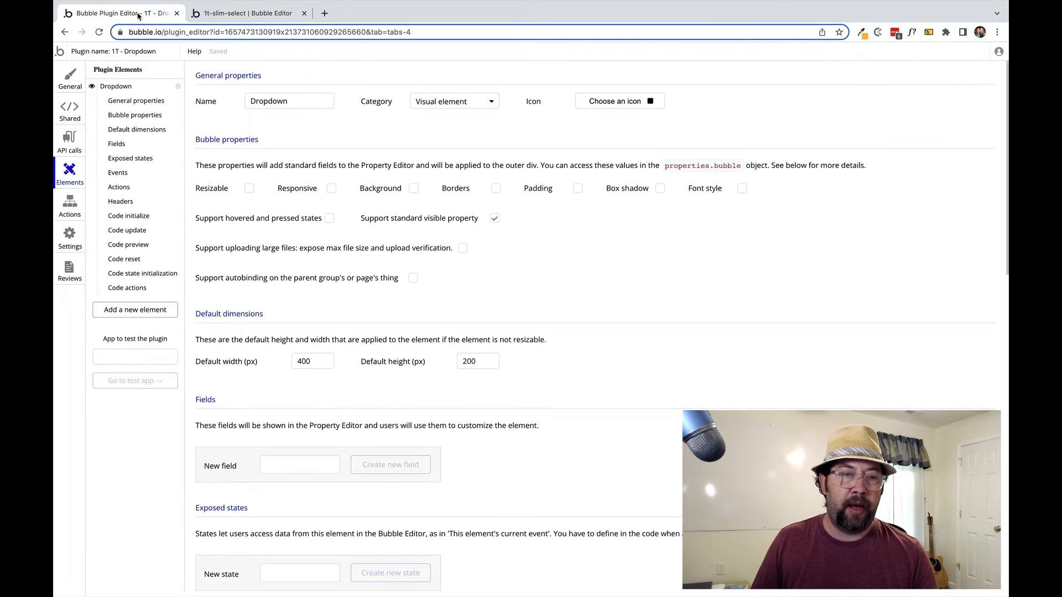
{"action": "left_click", "coordinate": [138, 356]}
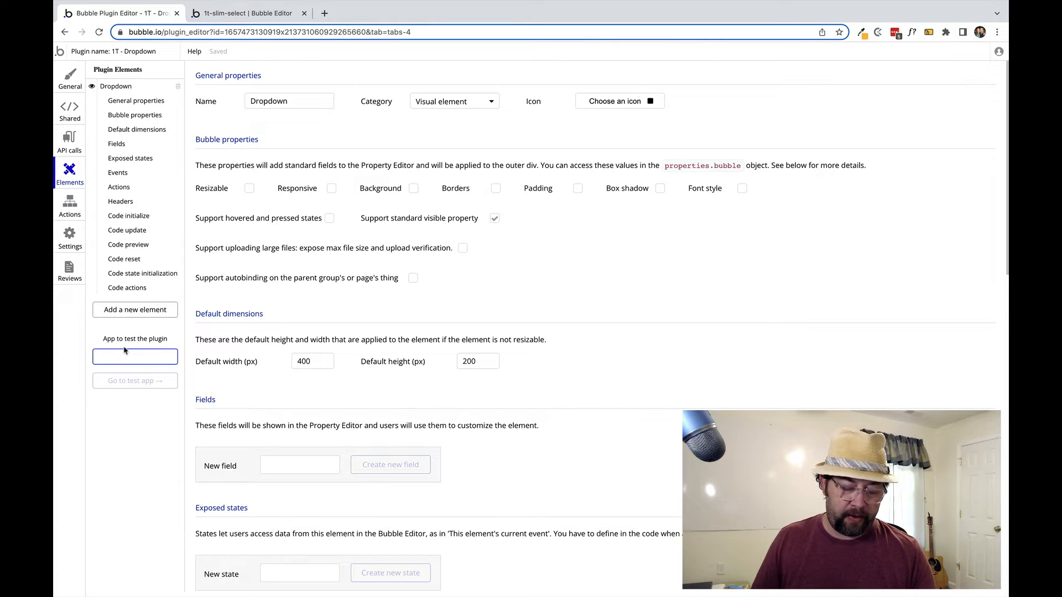
{"action": "key", "text": "super+v"}
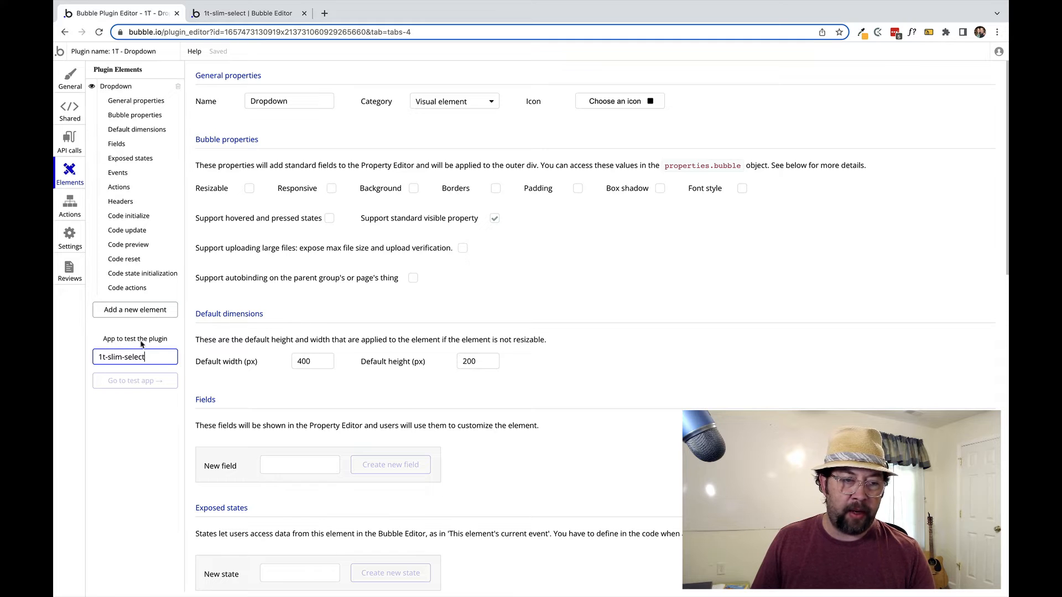
{"action": "left_click", "coordinate": [132, 419]}
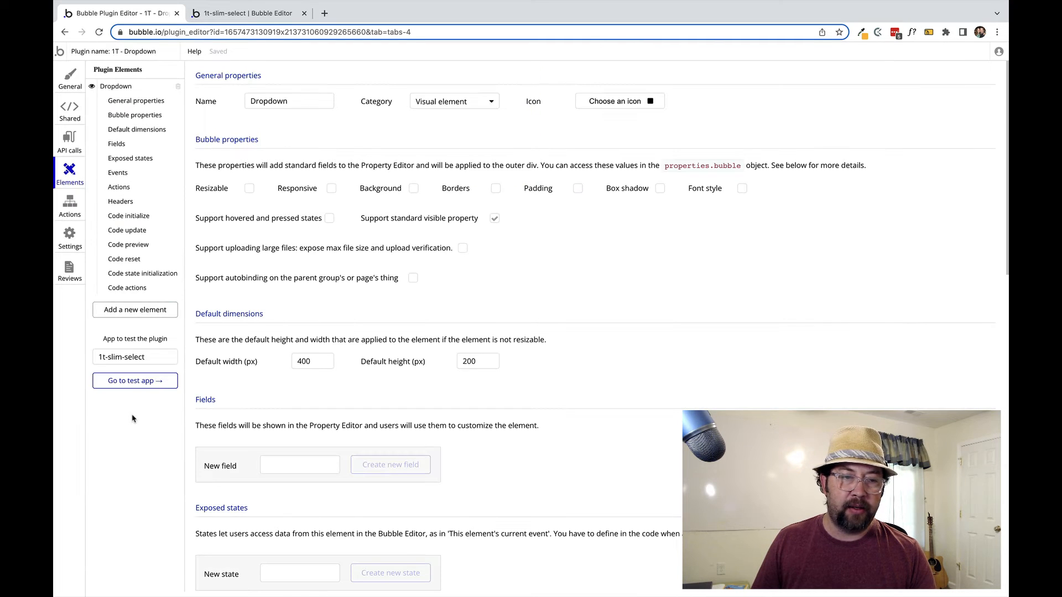
- Reopen the 1t-slim-select app as the plugin's test app, dismissing the trial offer, and inspect its installed plugins
{"action": "left_click", "coordinate": [303, 12]}
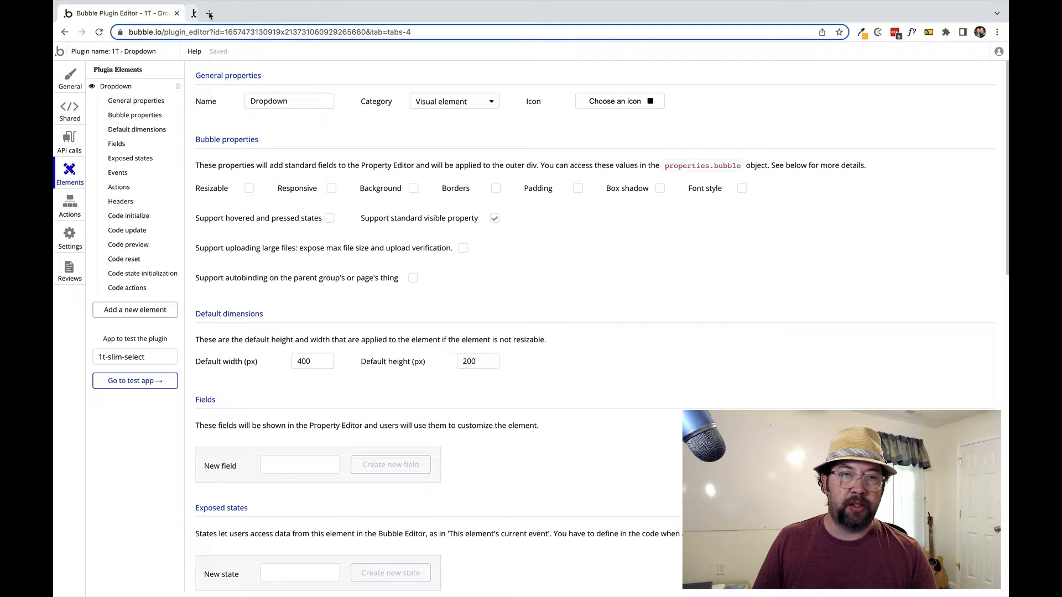
{"action": "left_click", "coordinate": [131, 380]}
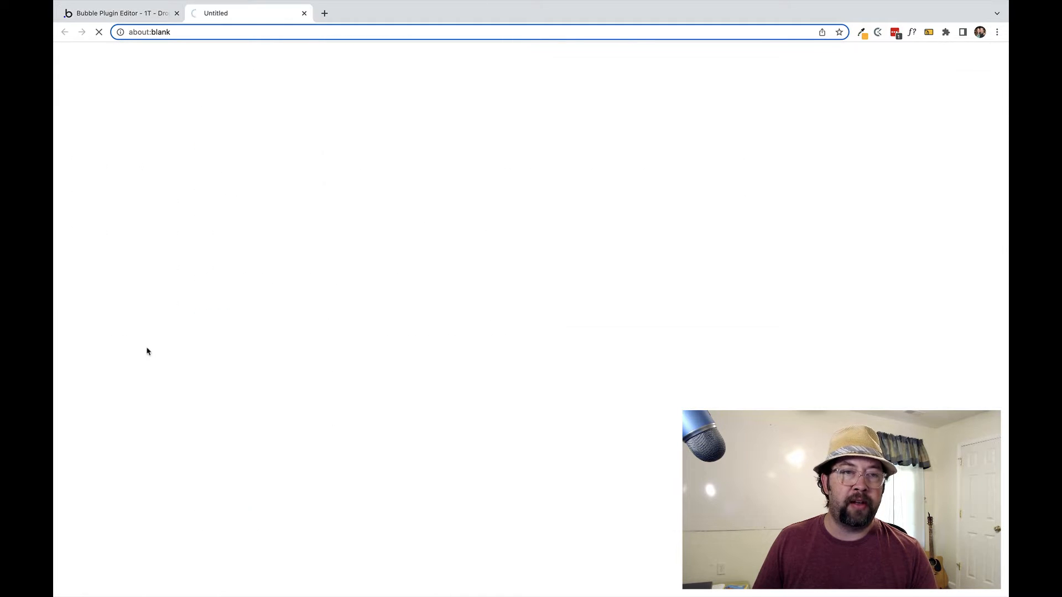
{"action": "left_click", "coordinate": [119, 16]}
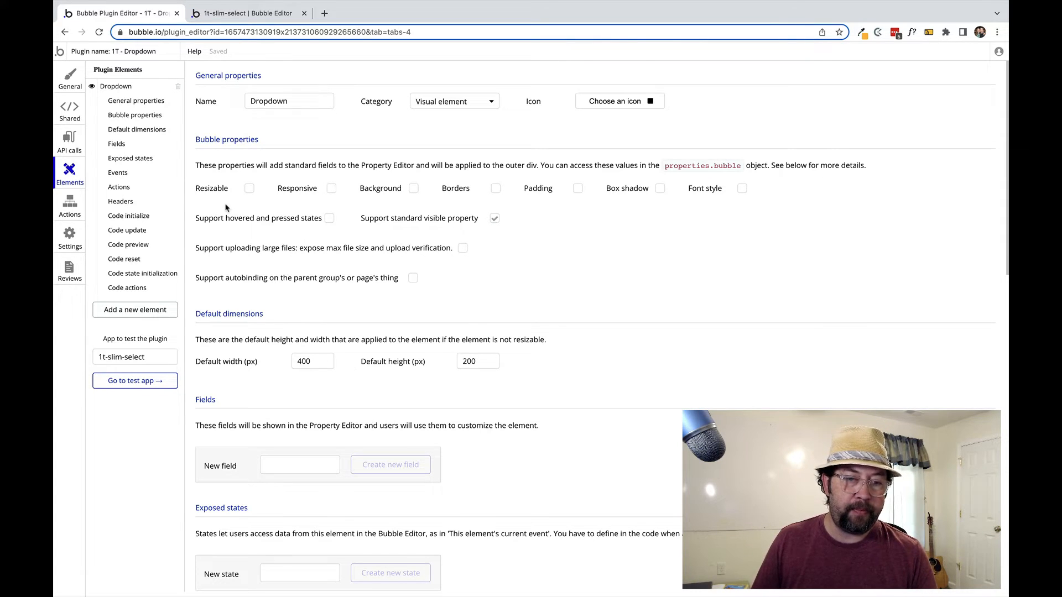
{"action": "left_click", "coordinate": [244, 15]}
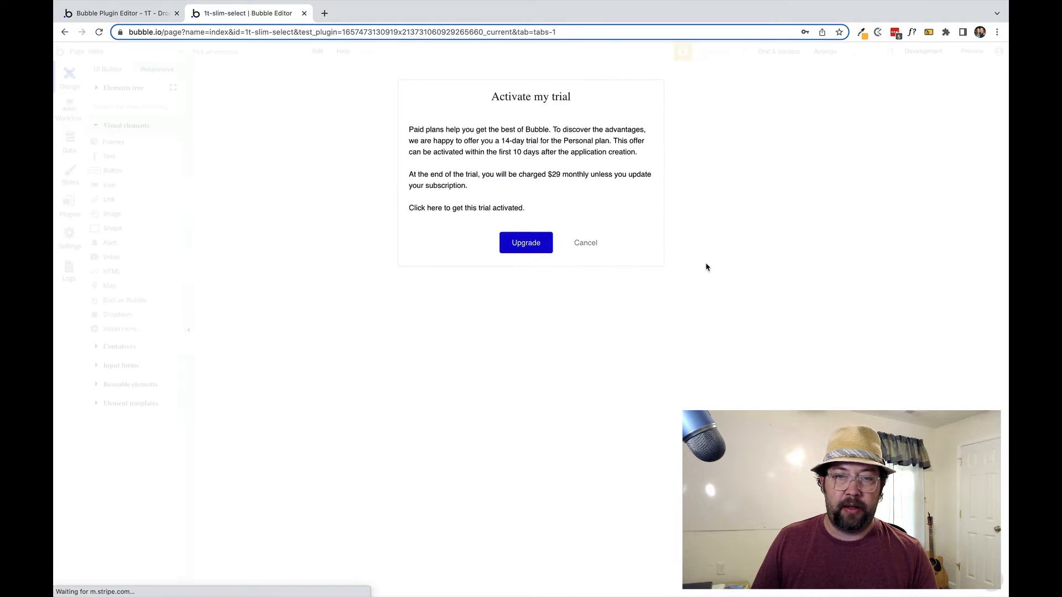
{"action": "left_click", "coordinate": [588, 255]}
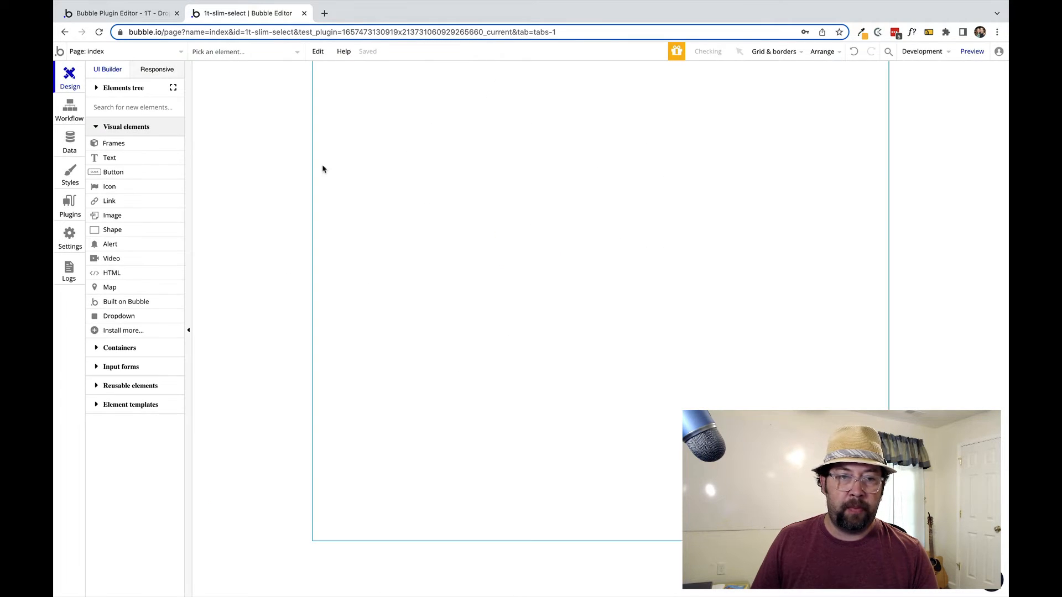
{"action": "left_click", "coordinate": [70, 204]}
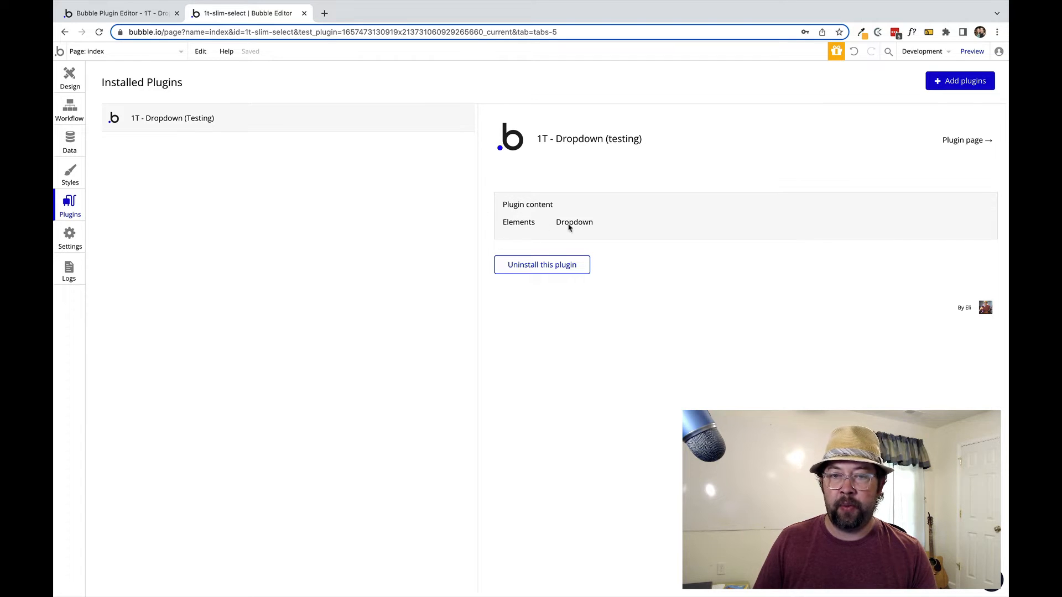
{"action": "left_click", "coordinate": [70, 78]}
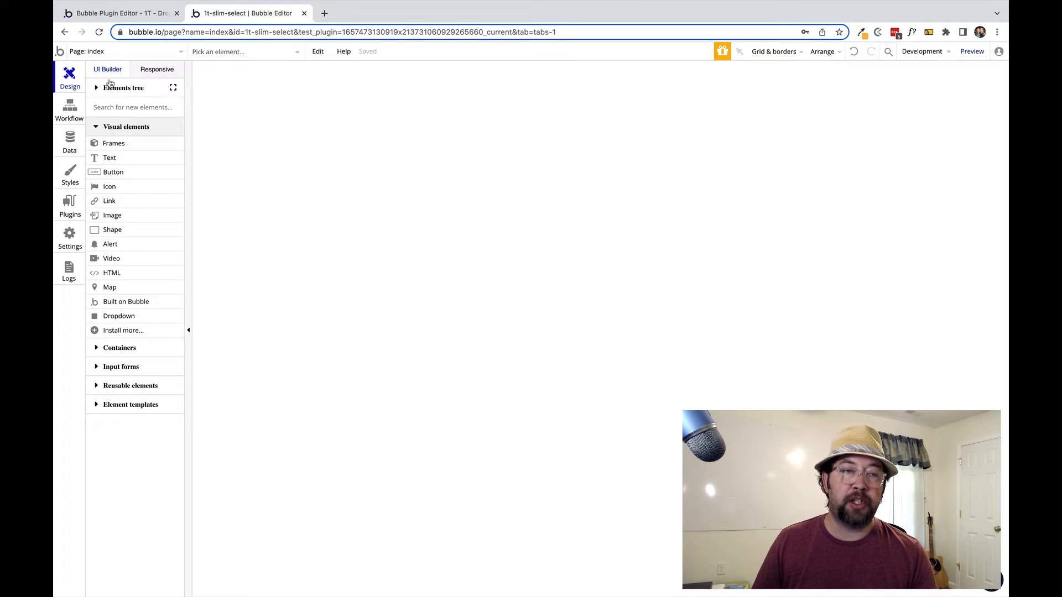
- Change the plugin's Dropdown element category to Input form
{"action": "left_click", "coordinate": [116, 14]}
{"action": "left_click", "coordinate": [449, 102]}
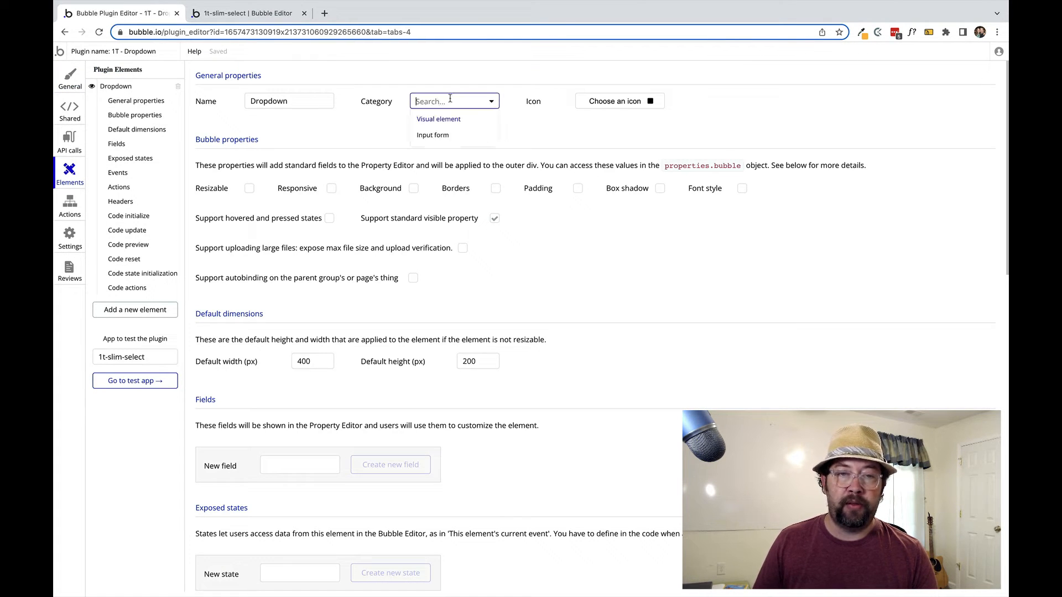
{"action": "left_click", "coordinate": [444, 136]}
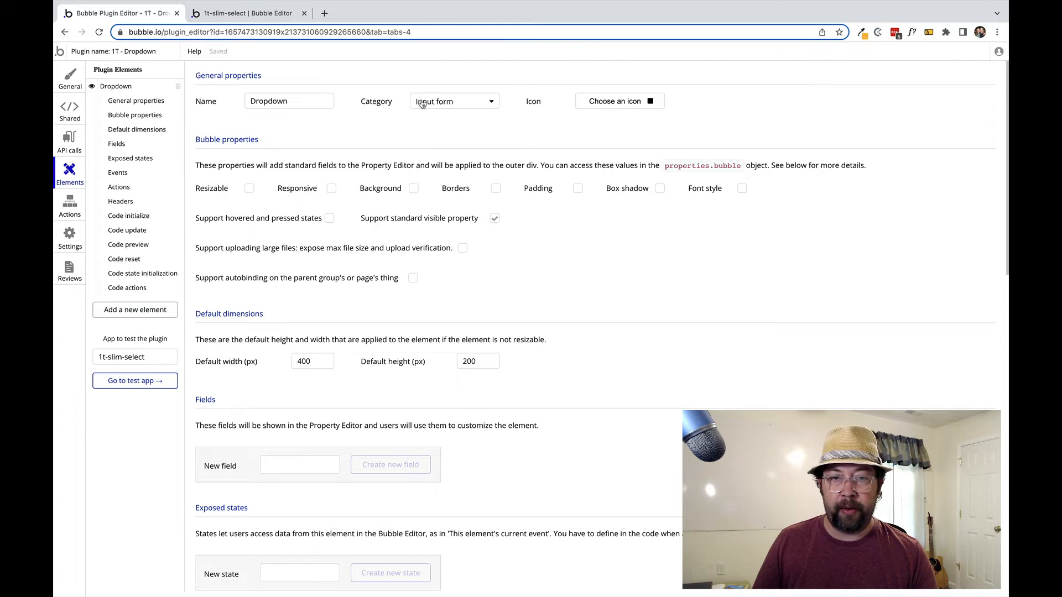
- Reload the test app, dismiss the trial offer and look for the plugin's Dropdown element among the input forms
{"action": "left_click", "coordinate": [244, 13]}
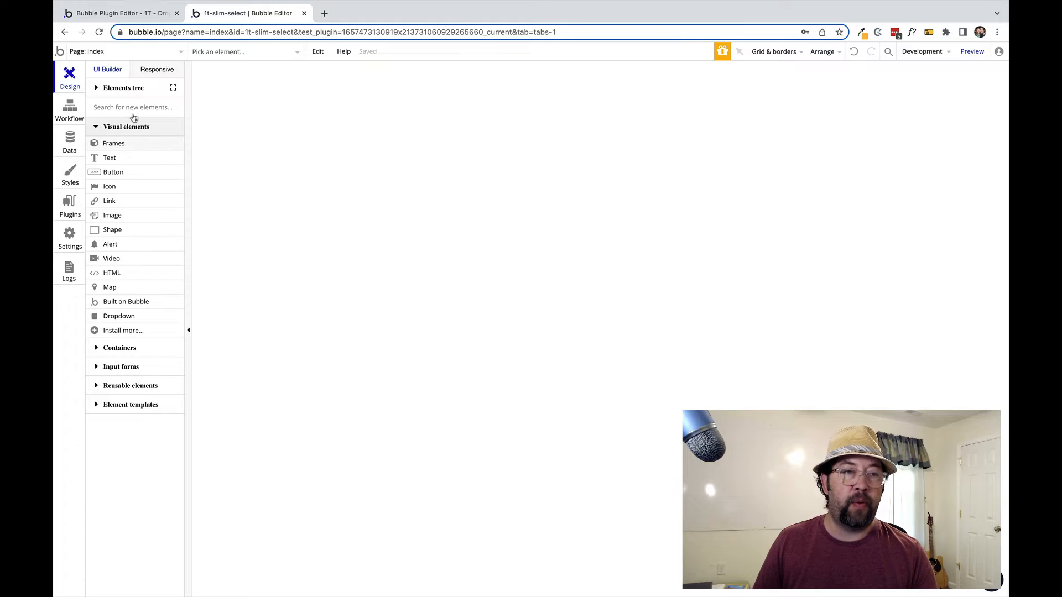
{"action": "left_click", "coordinate": [100, 32]}
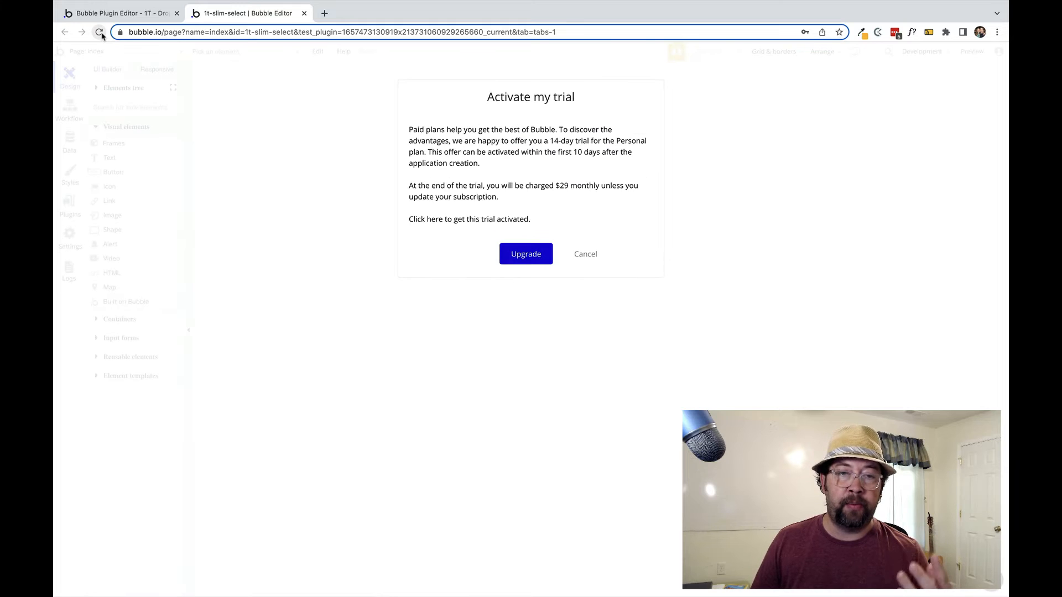
{"action": "left_click", "coordinate": [584, 254]}
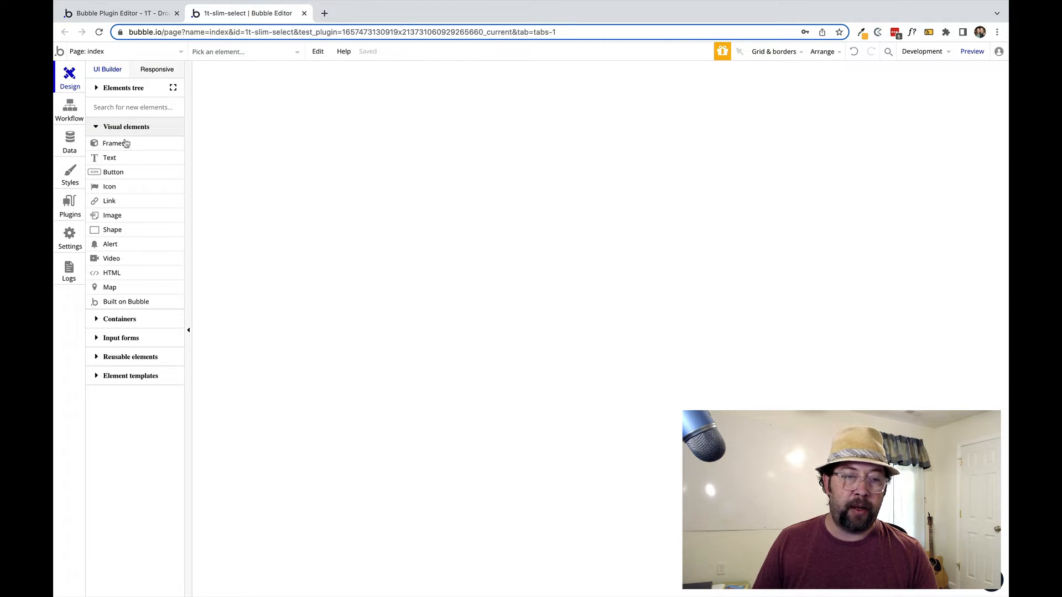
{"action": "left_click", "coordinate": [135, 323]}
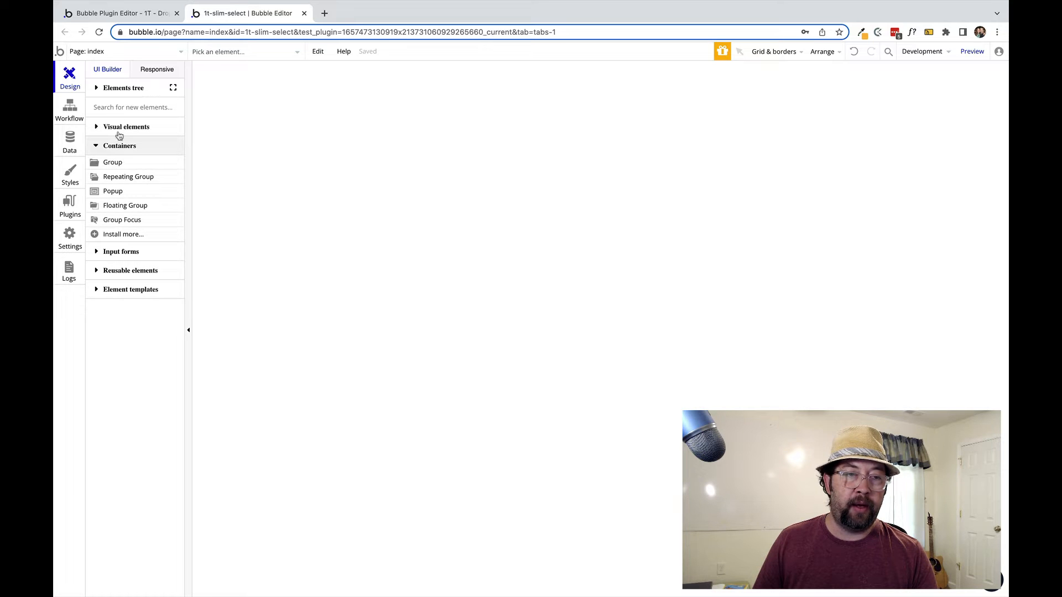
{"action": "left_click", "coordinate": [116, 252]}
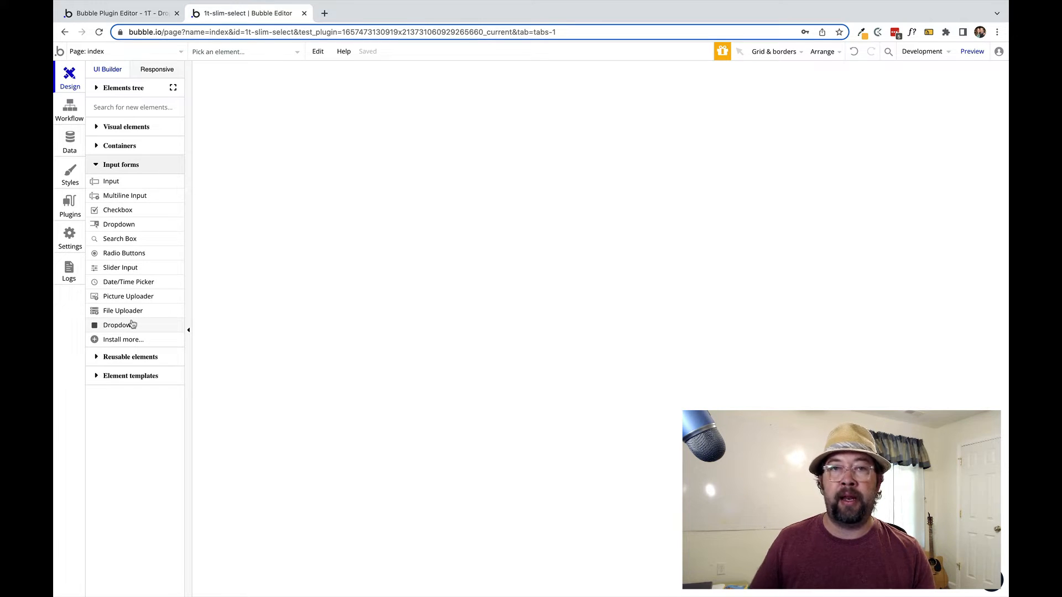
- Rename the plugin element to "1T - Dropdown" and compare it with the public name in the plugin's general settings
{"action": "left_click", "coordinate": [112, 12]}
{"action": "left_click", "coordinate": [250, 101]}
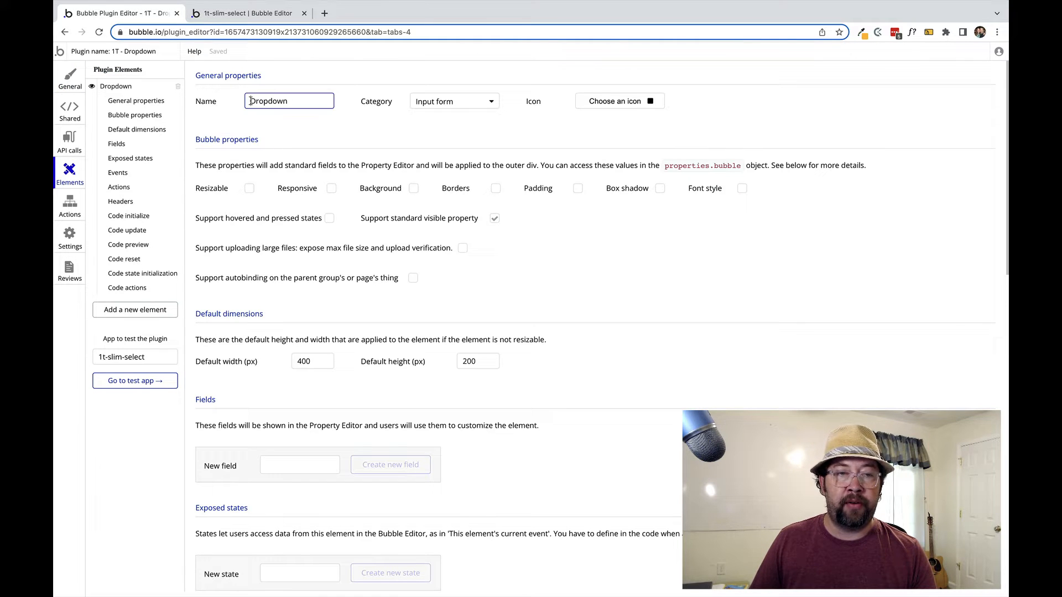
{"action": "type", "text": "1"}
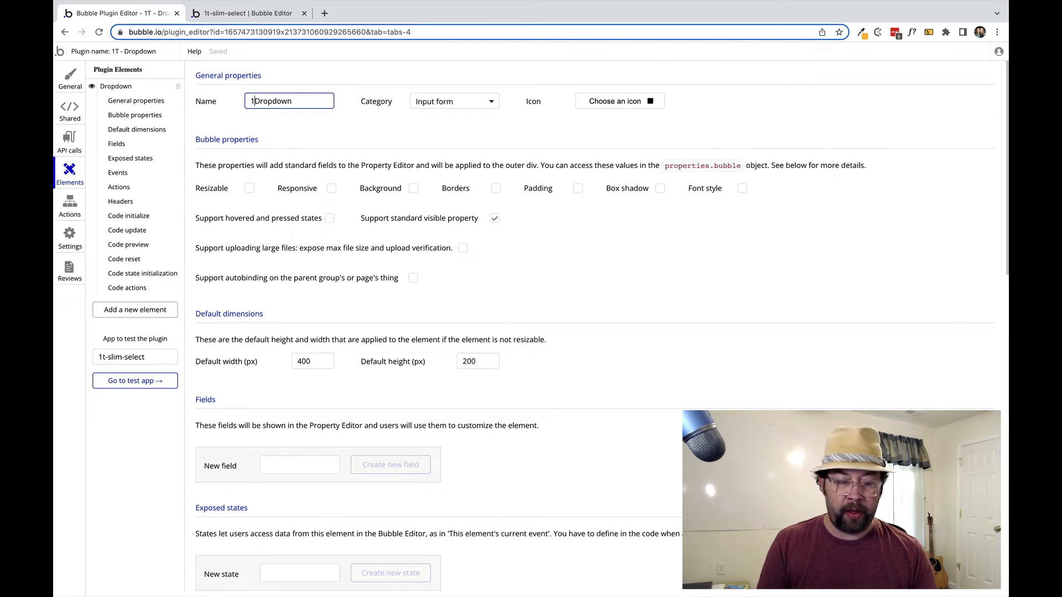
{"action": "type", "text": "T -"}
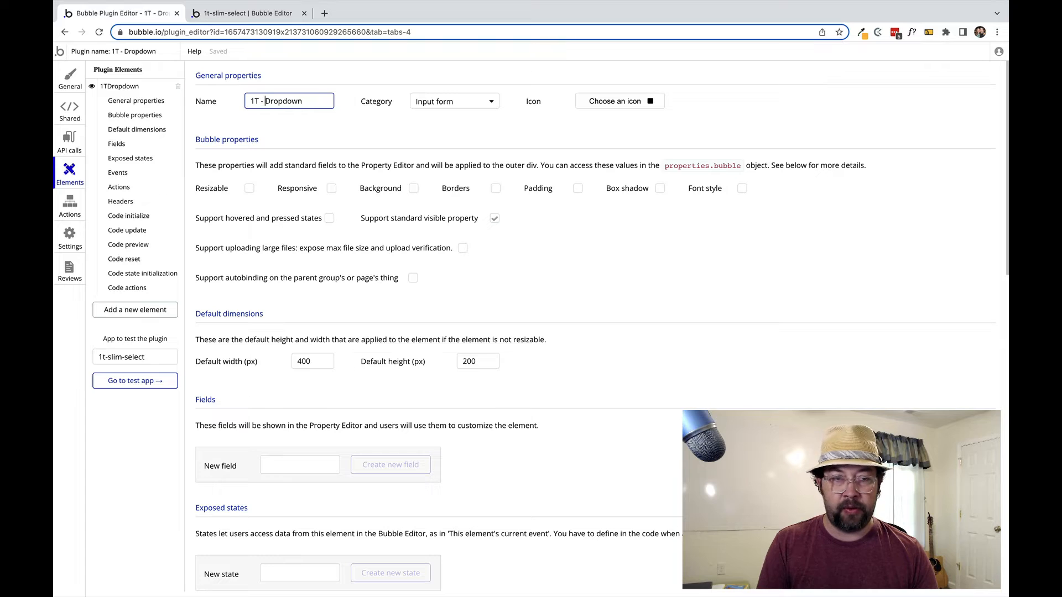
{"action": "left_click", "coordinate": [329, 133]}
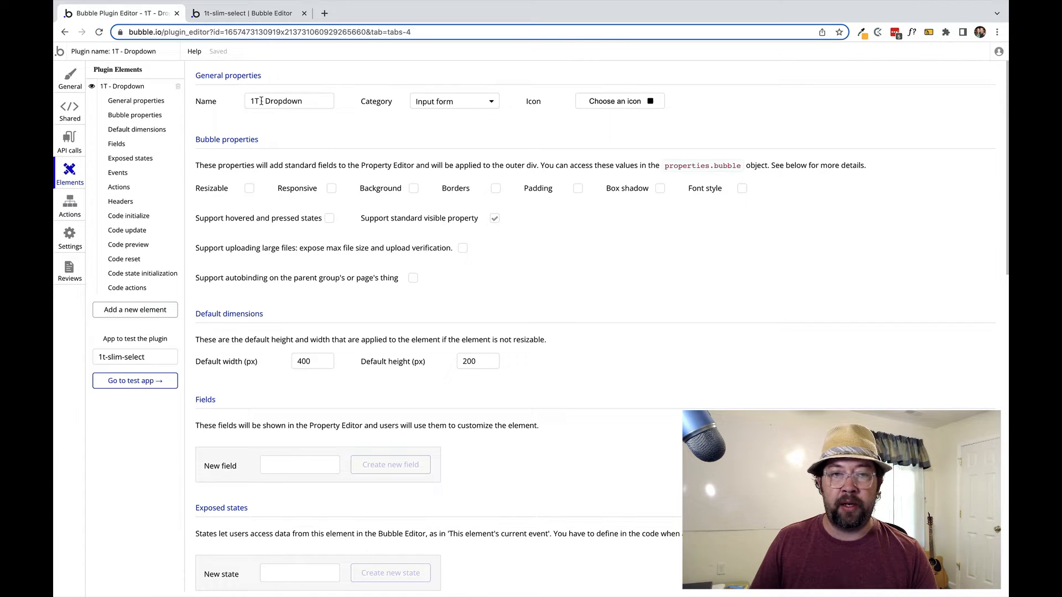
{"action": "left_click", "coordinate": [69, 75]}
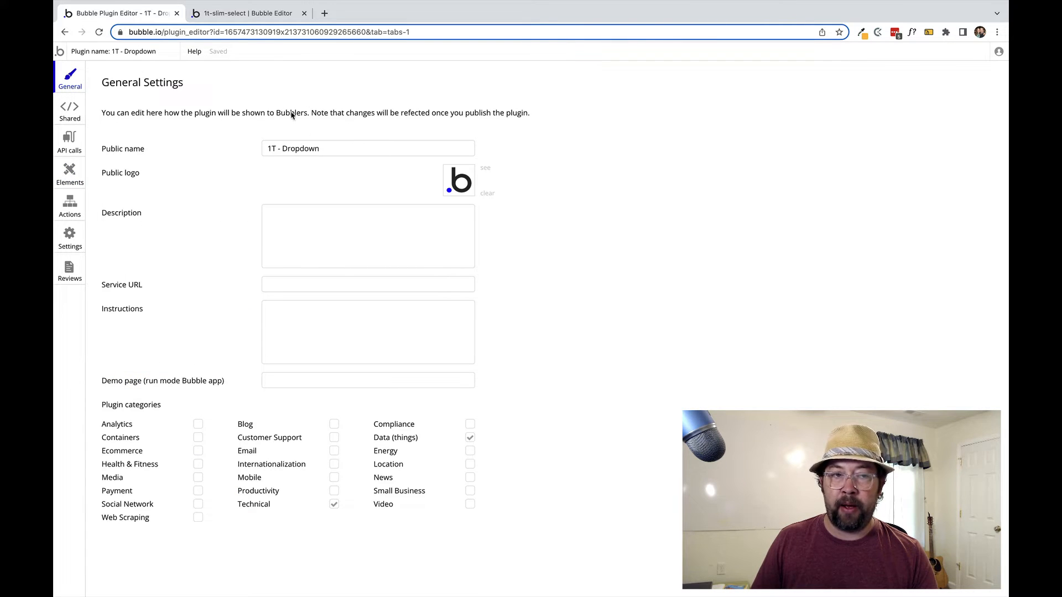
{"action": "left_click", "coordinate": [69, 173]}
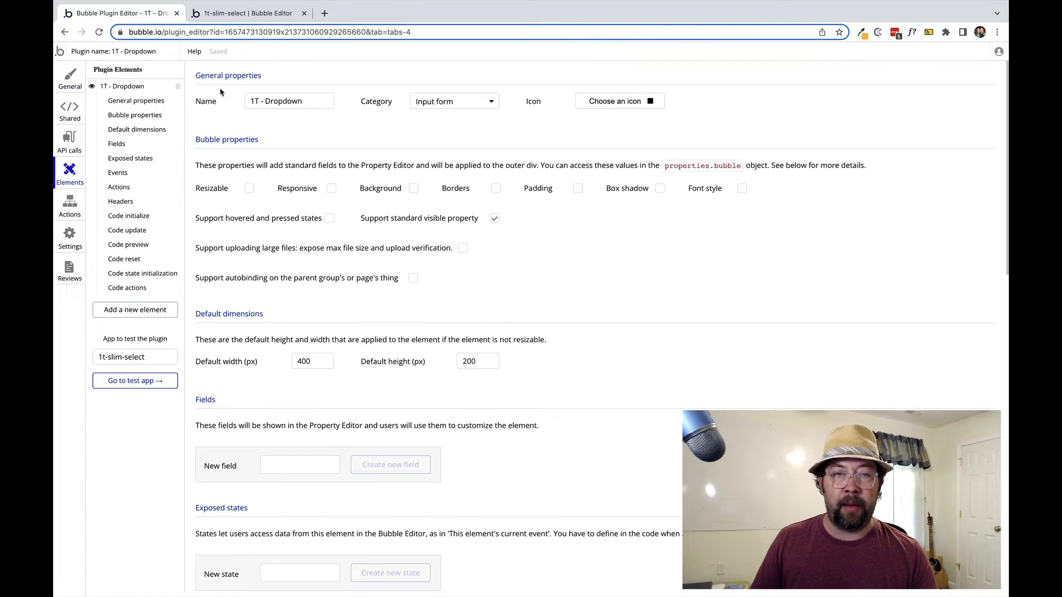
- Reload the 1t-slim-select test app, dismiss the trial offer and find the renamed plugin element among the input forms
{"action": "left_click", "coordinate": [235, 13]}
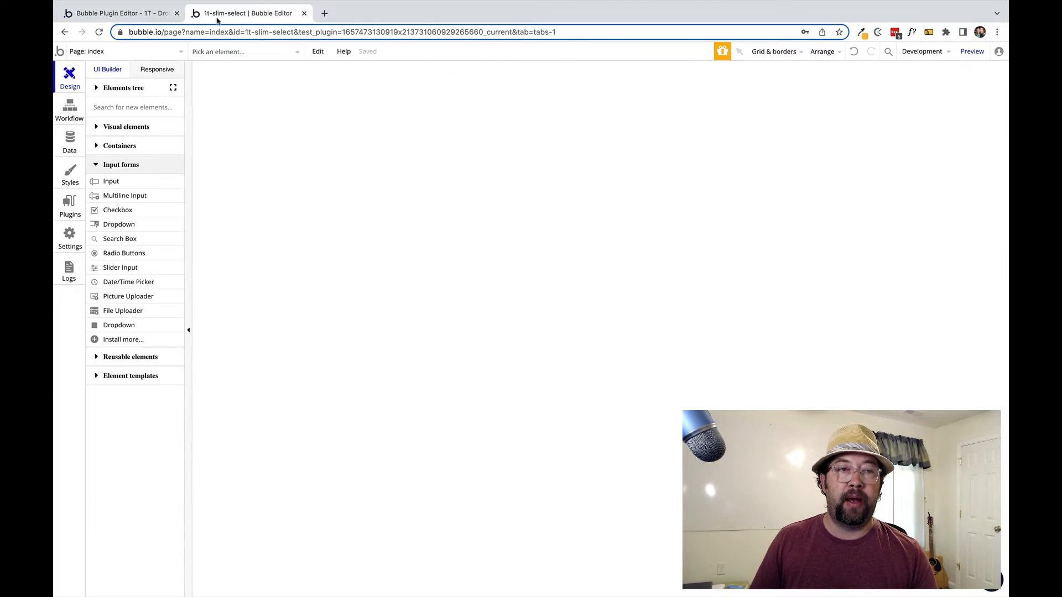
{"action": "left_click", "coordinate": [99, 32]}
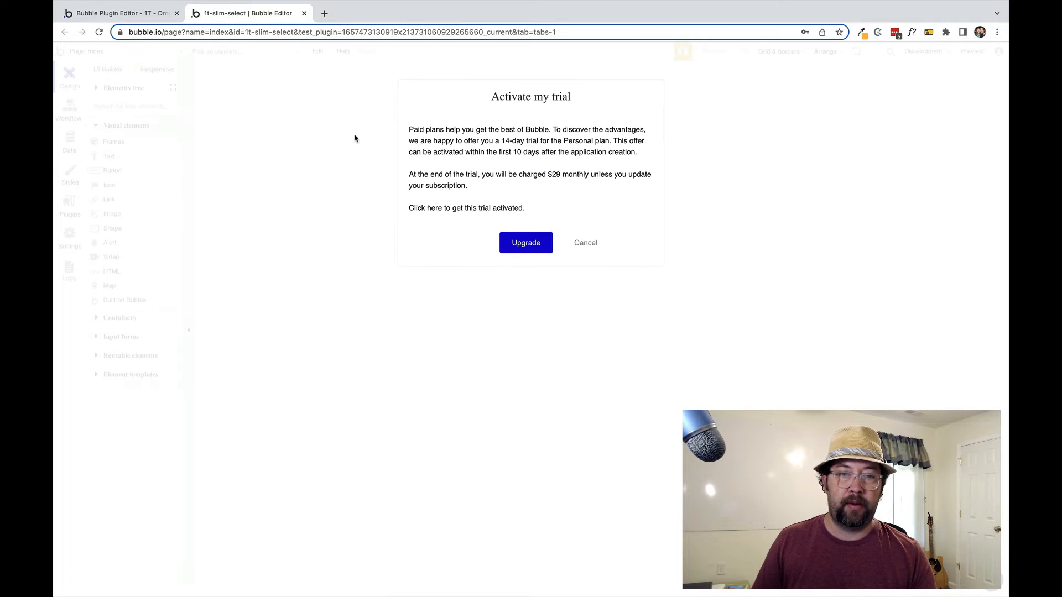
{"action": "left_click", "coordinate": [586, 243]}
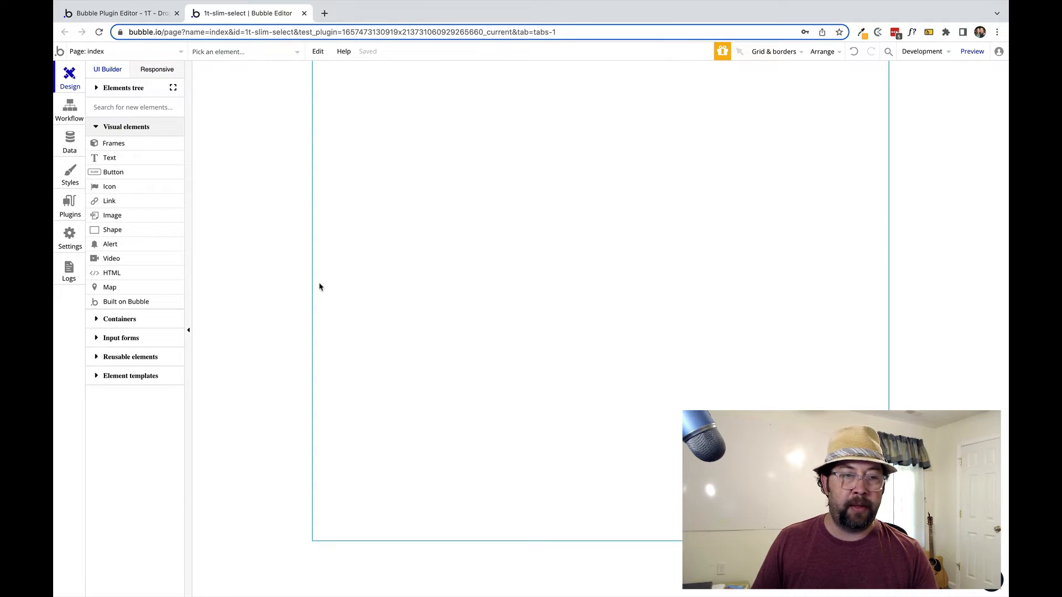
{"action": "left_click", "coordinate": [109, 338]}
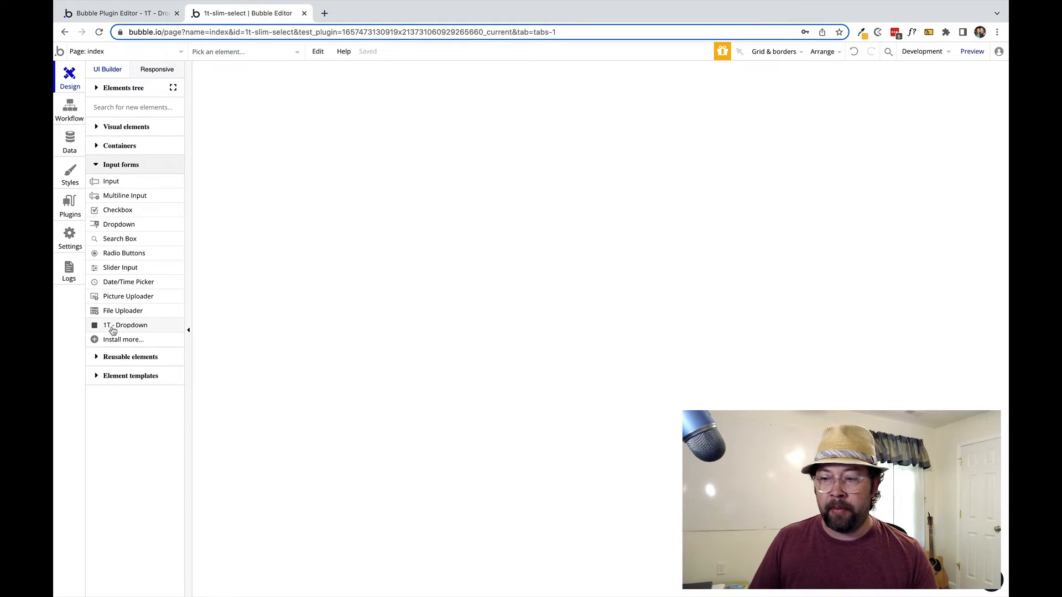
- Look through the icon choices for the plugin's 1T - Dropdown element, including a search for "sele", without picking one
{"action": "left_click", "coordinate": [110, 13]}
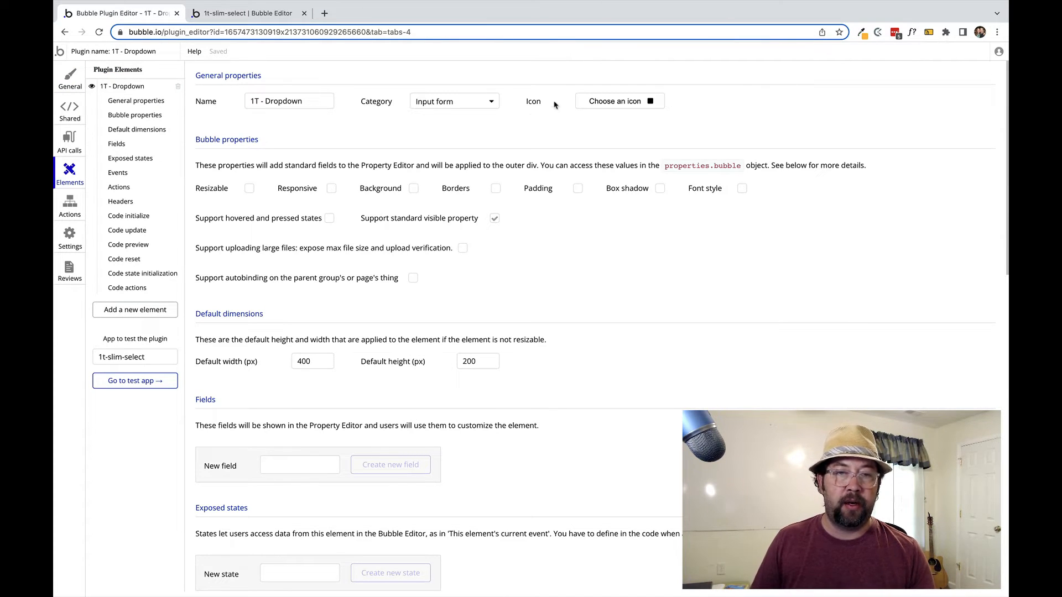
{"action": "left_click", "coordinate": [621, 101]}
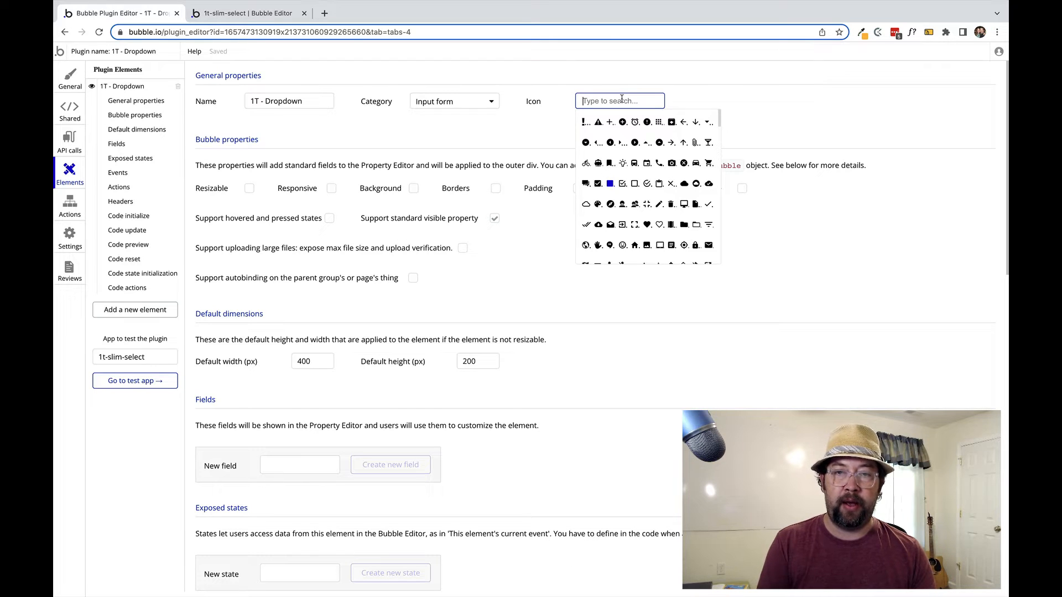
{"action": "type", "text": "del"}
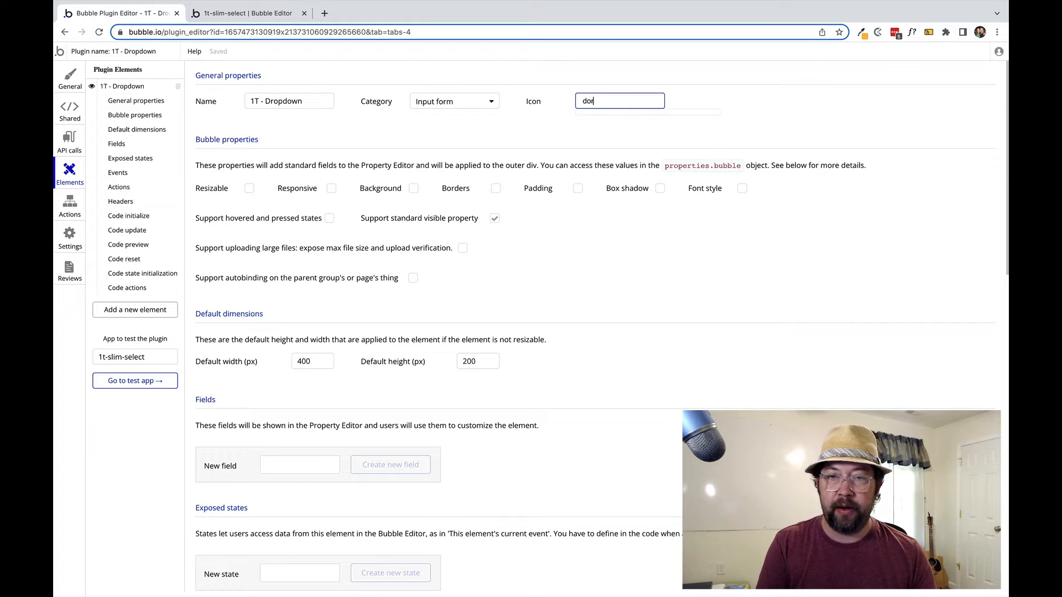
{"action": "key", "text": "BackSpace"}
{"action": "key", "text": "BackSpace"}
{"action": "key", "text": "BackSpace"}
{"action": "type", "text": "sele"}
{"action": "key", "text": "BackSpace"}
{"action": "key", "text": "BackSpace"}
{"action": "key", "text": "BackSpace"}
{"action": "key", "text": "BackSpace"}
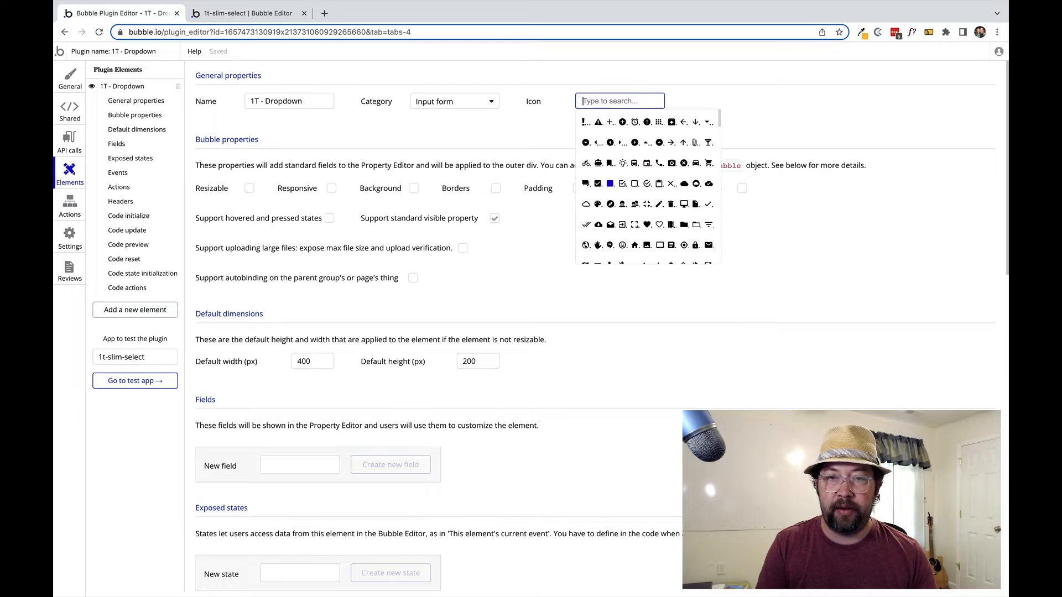
{"action": "scroll", "coordinate": [631, 199], "scroll_direction": "down", "scroll_amount": 1}
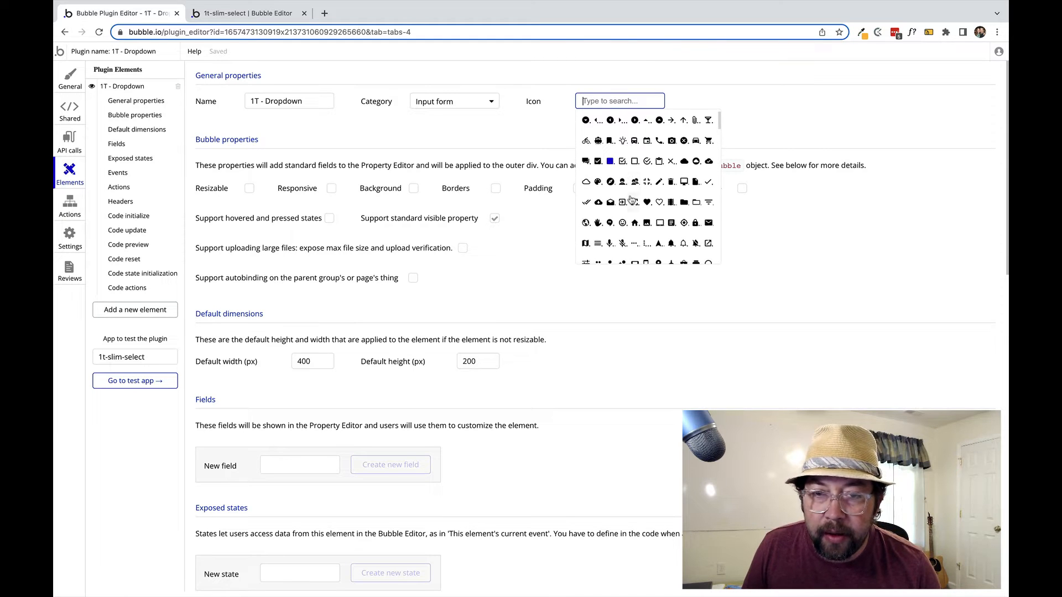
{"action": "scroll", "coordinate": [631, 199], "scroll_direction": "down", "scroll_amount": 2}
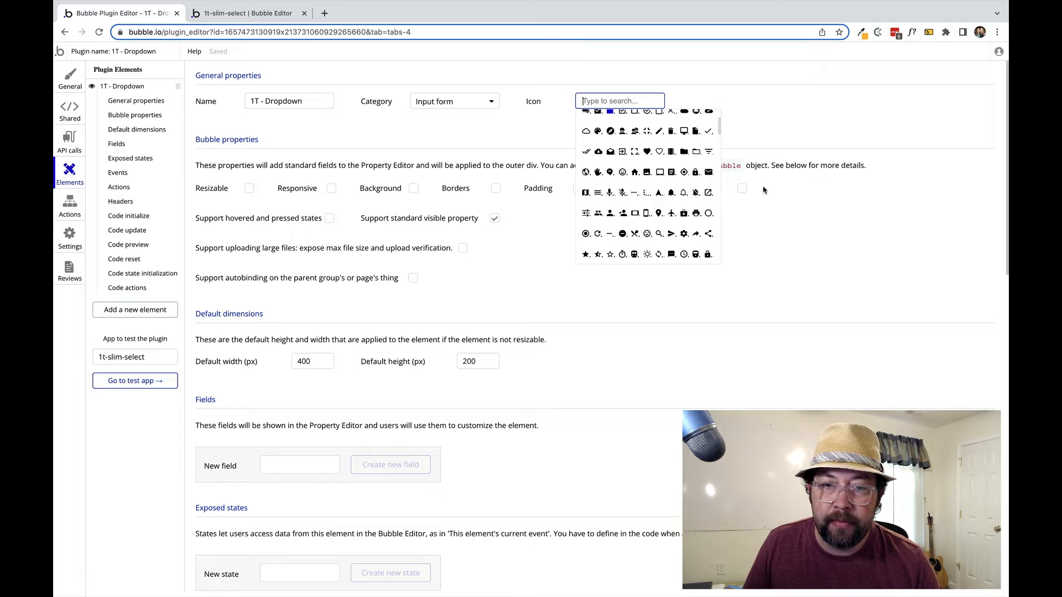
{"action": "left_click", "coordinate": [778, 227]}
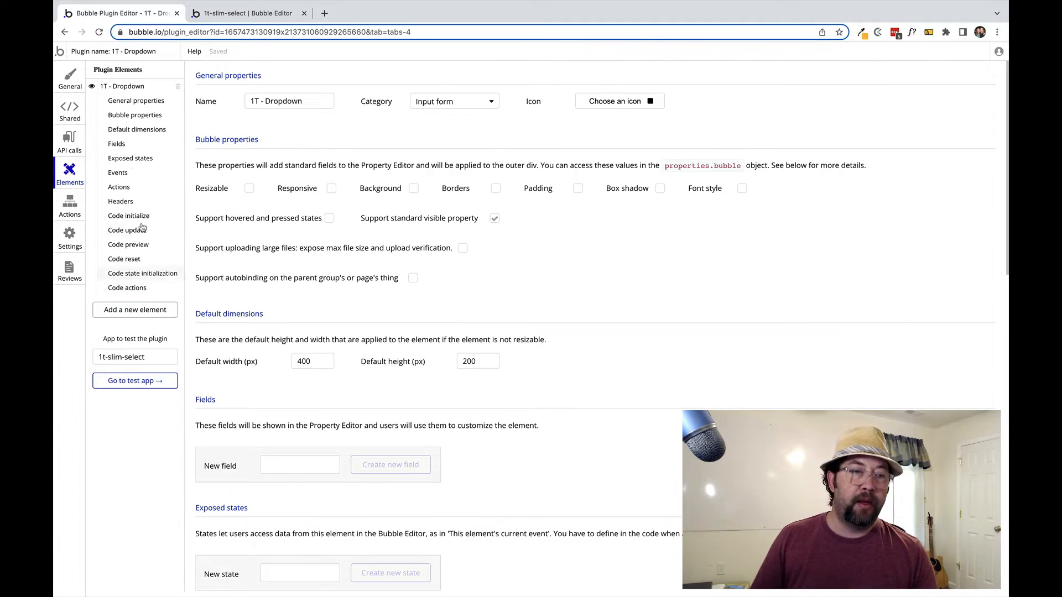
- Review the plugin element's settings down to its actions section and check the test app's workflow area
{"action": "scroll", "coordinate": [159, 237], "scroll_direction": "down", "scroll_amount": 5}
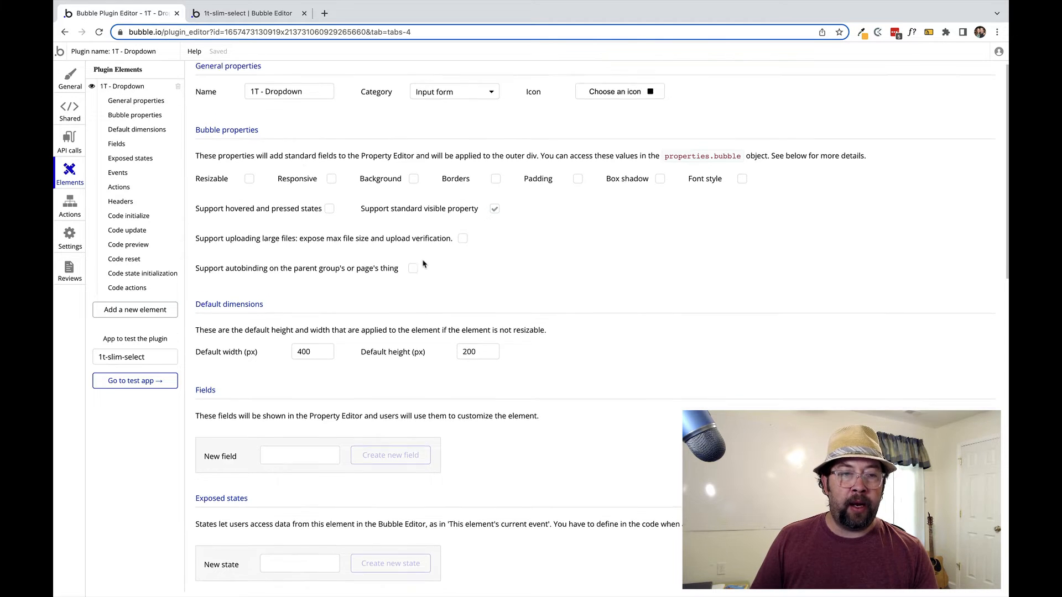
{"action": "left_click", "coordinate": [118, 187]}
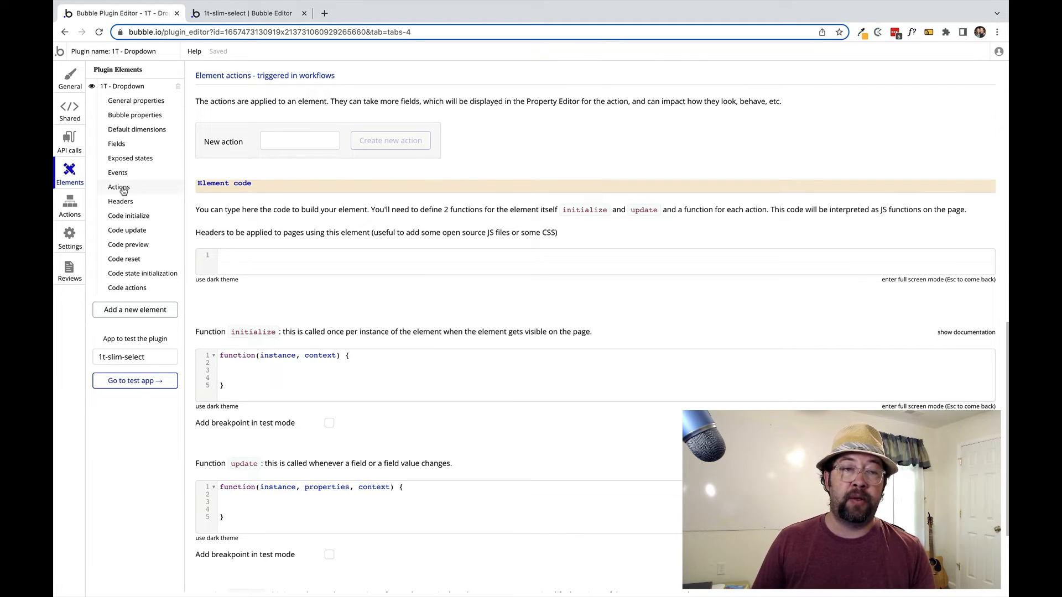
{"action": "left_click", "coordinate": [244, 13]}
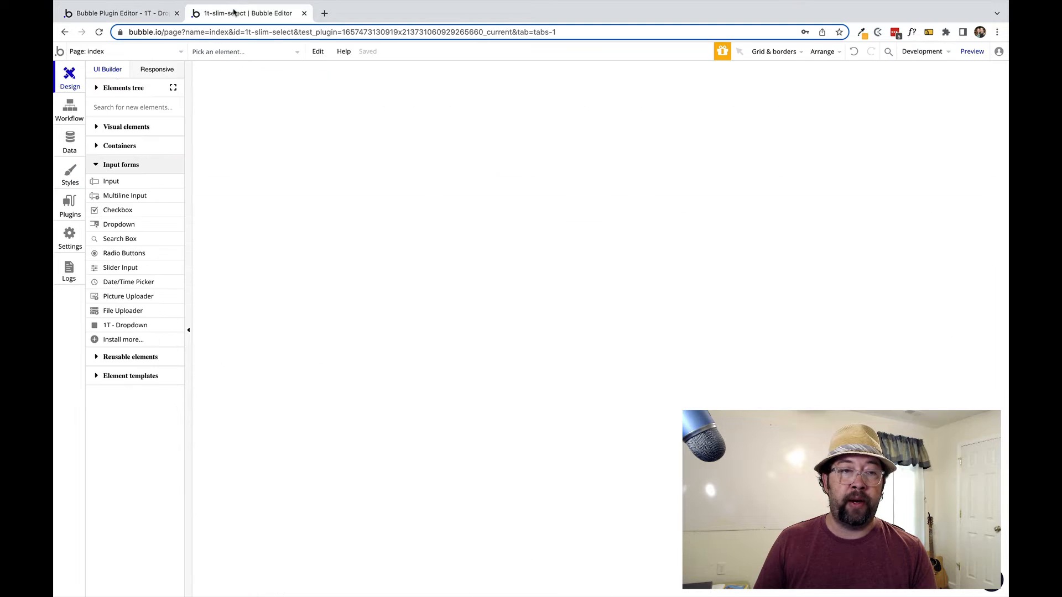
{"action": "left_click", "coordinate": [71, 108]}
{"action": "left_click", "coordinate": [71, 77]}
{"action": "key", "text": "ctrl+shift+Tab"}
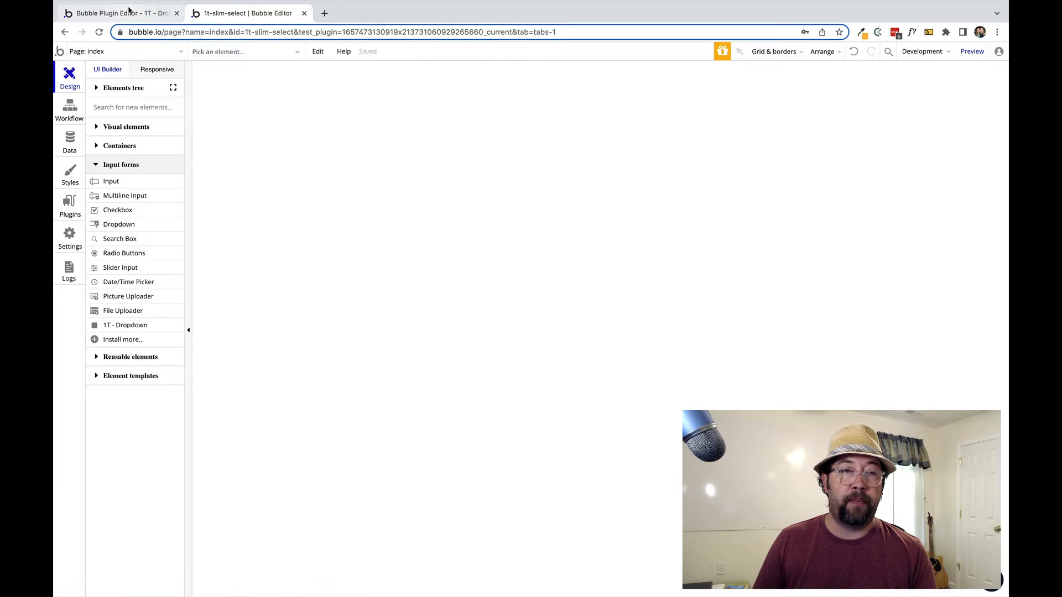
- Create an element action named "New action" for the plugin's 1T - Dropdown element
{"action": "left_click", "coordinate": [294, 144]}
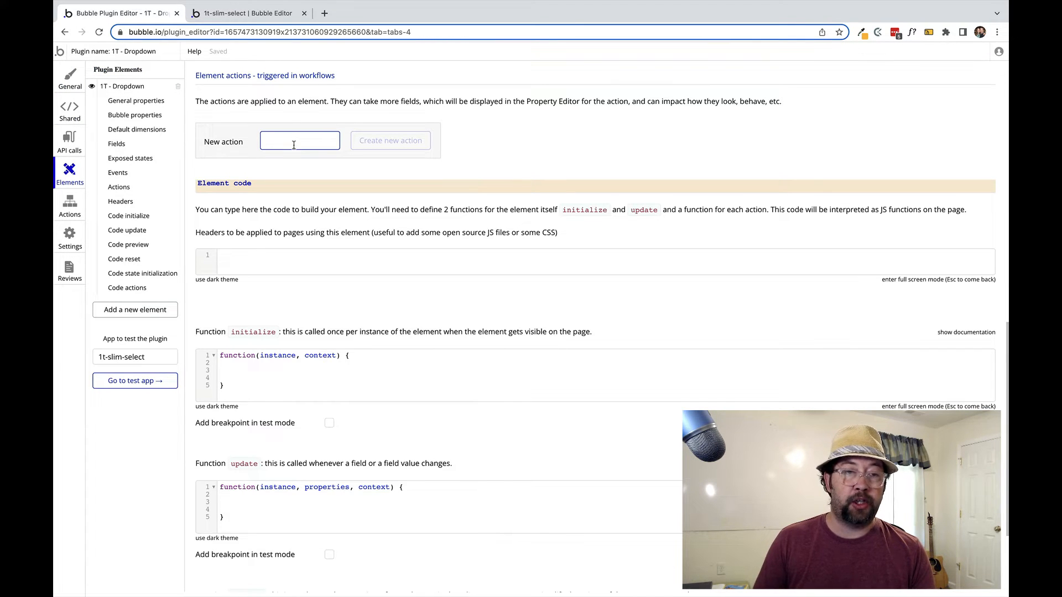
{"action": "type", "text": "New action"}
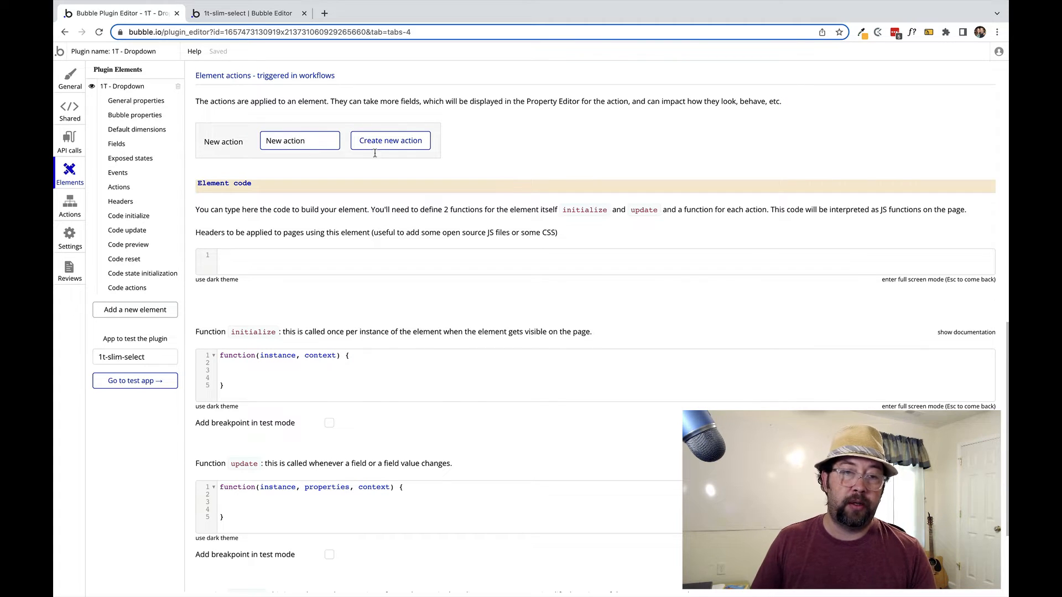
{"action": "left_click", "coordinate": [378, 146]}
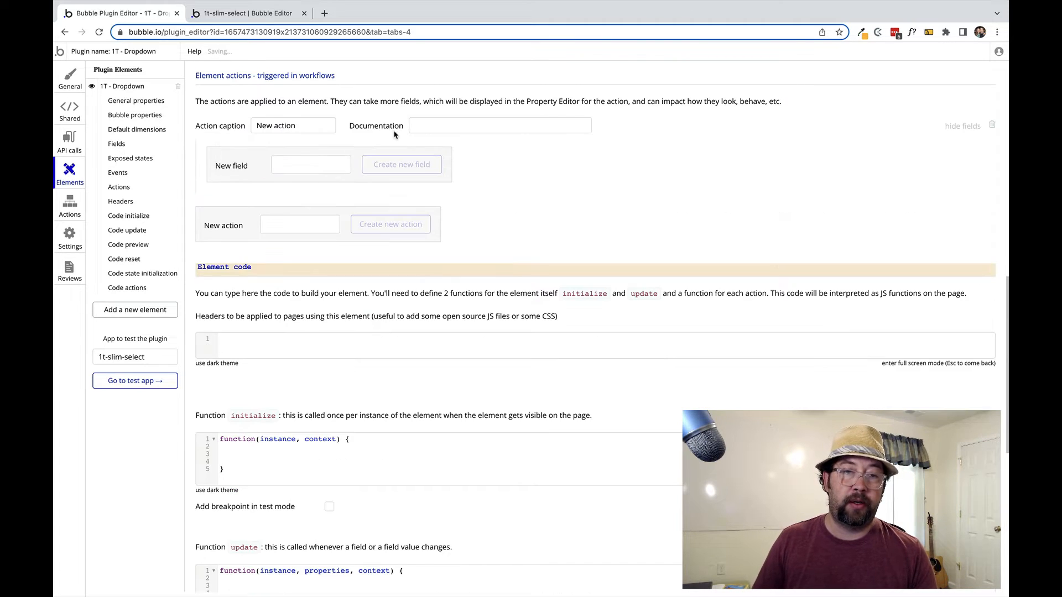
- Add a plugin-level action named "Standalone Action", separate from the element
{"action": "left_click", "coordinate": [69, 205]}
{"action": "left_click", "coordinate": [140, 94]}
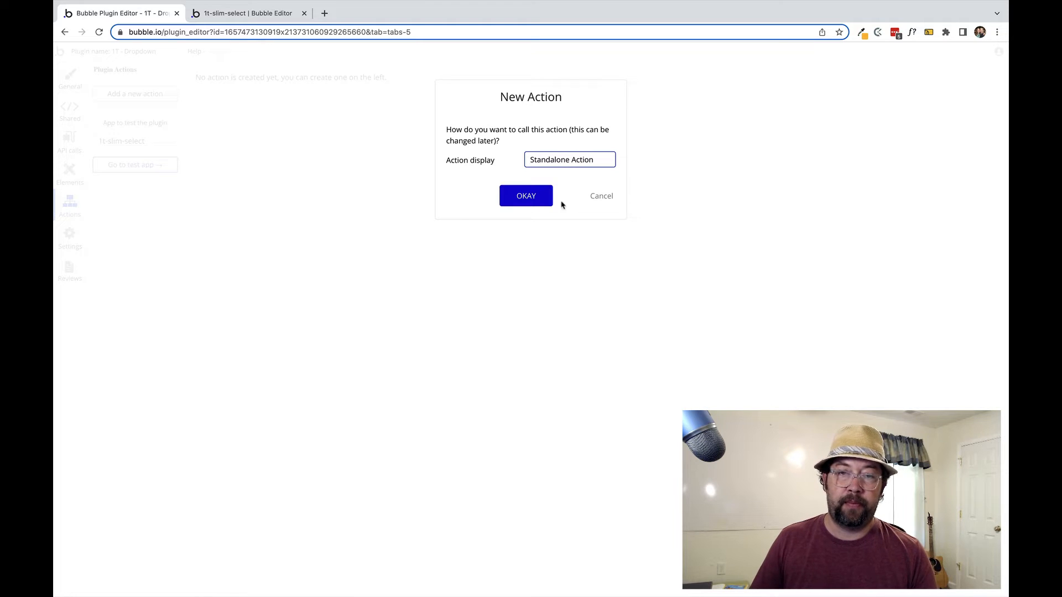
{"action": "left_click", "coordinate": [540, 197]}
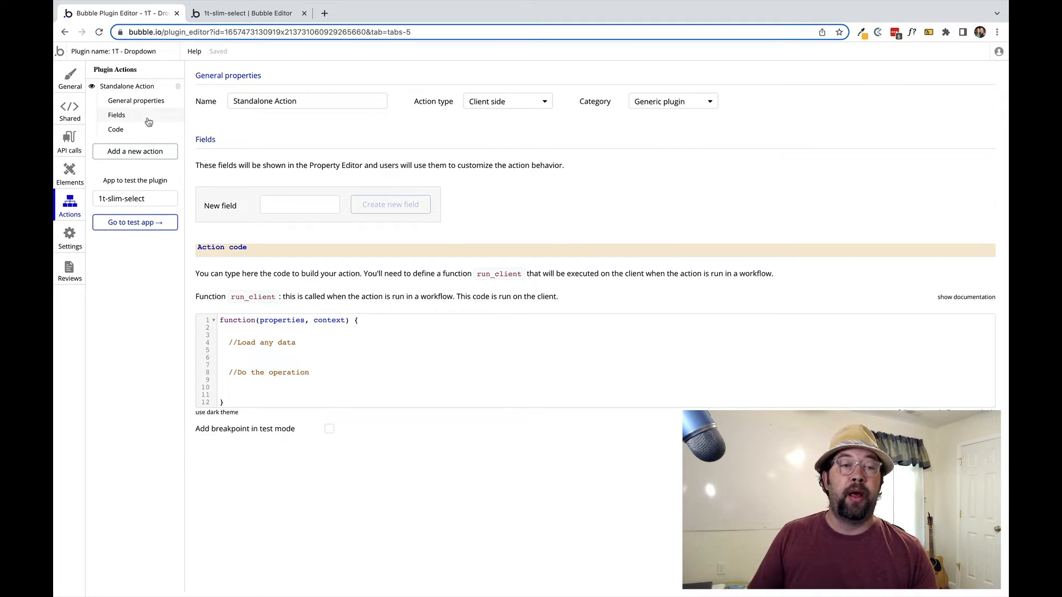
- Reload the test app, dismissing the trial offer, and search the actions available to the Page is loaded workflow for "stand"
{"action": "left_click", "coordinate": [69, 174]}
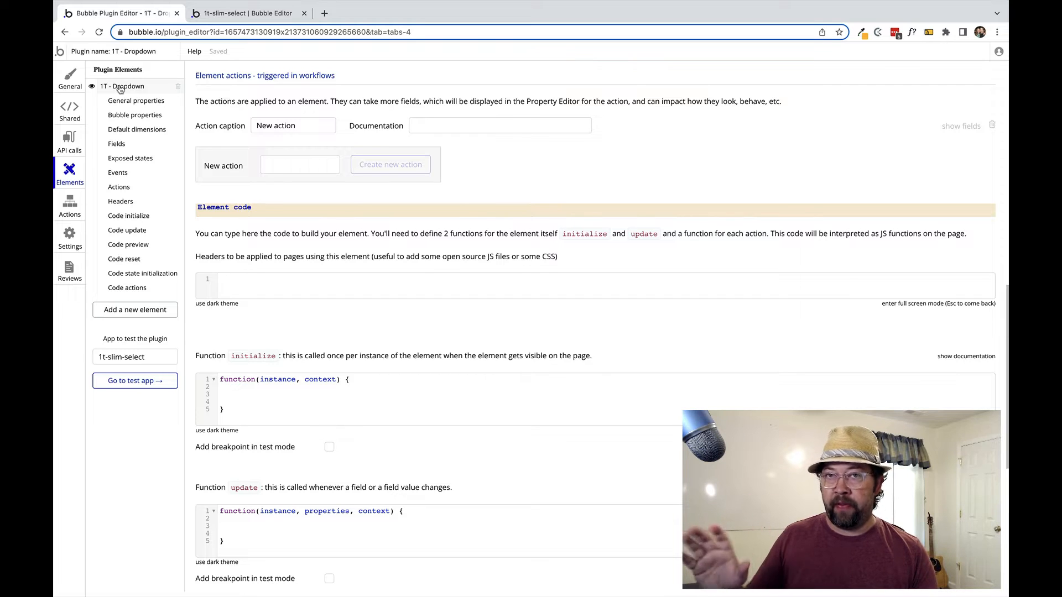
{"action": "left_click", "coordinate": [239, 12]}
{"action": "left_click", "coordinate": [98, 32]}
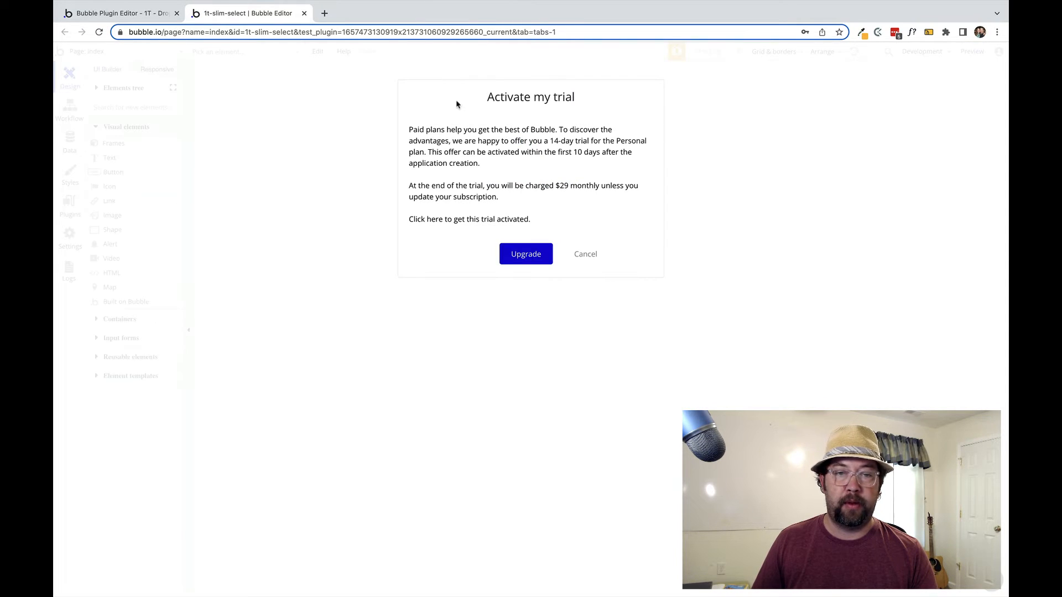
{"action": "left_click", "coordinate": [577, 254]}
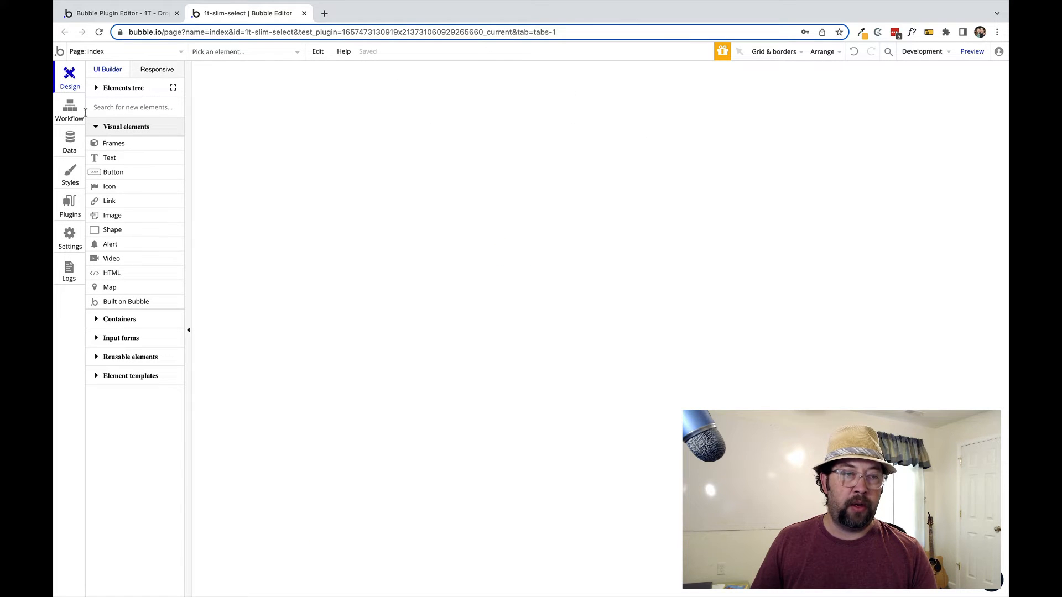
{"action": "left_click", "coordinate": [82, 111]}
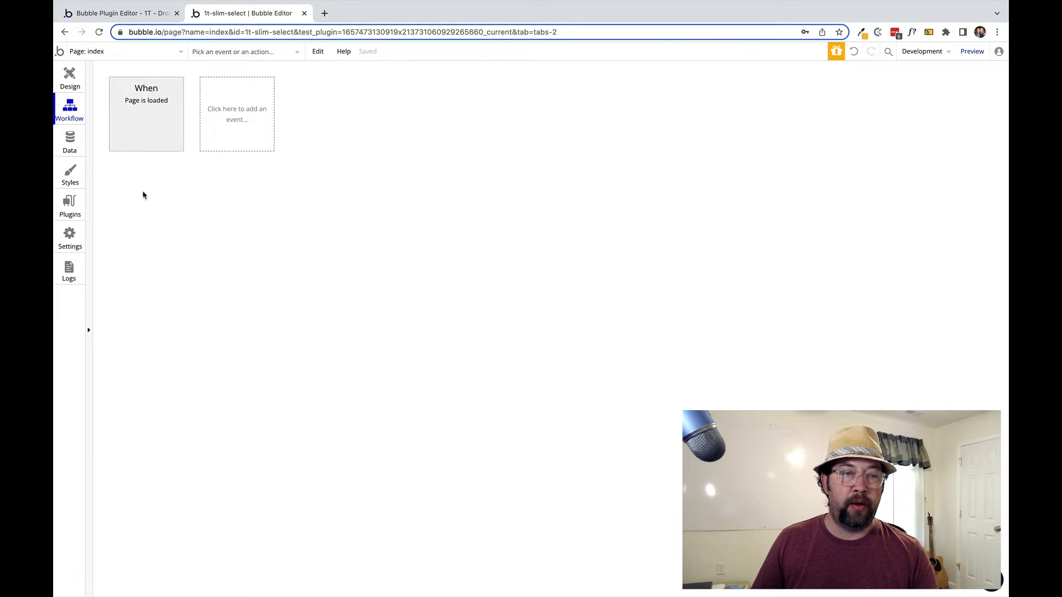
{"action": "left_click", "coordinate": [147, 89]}
{"action": "left_click", "coordinate": [145, 188]}
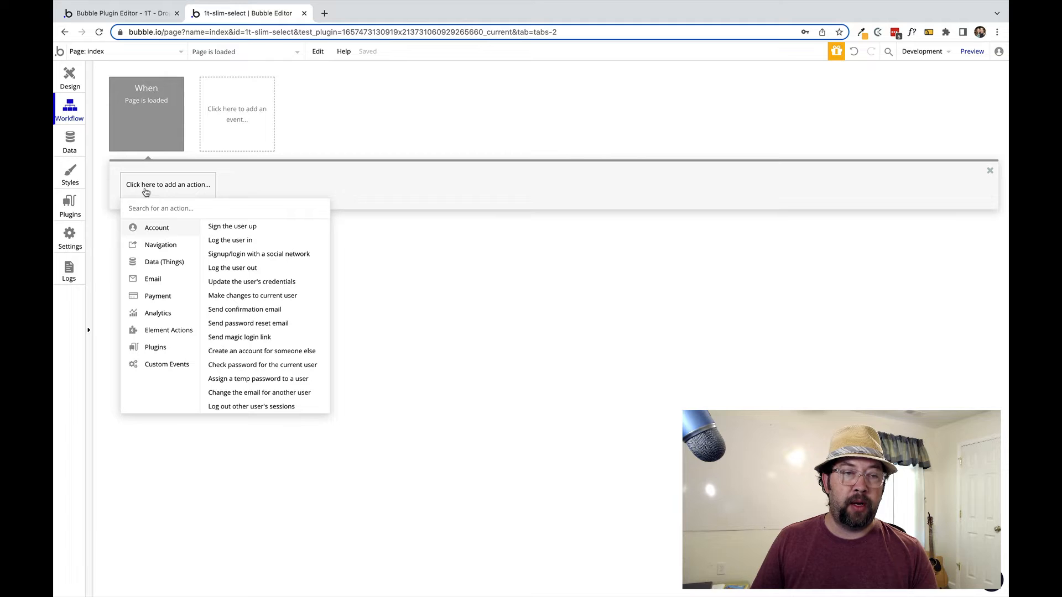
{"action": "type", "text": "stand"}
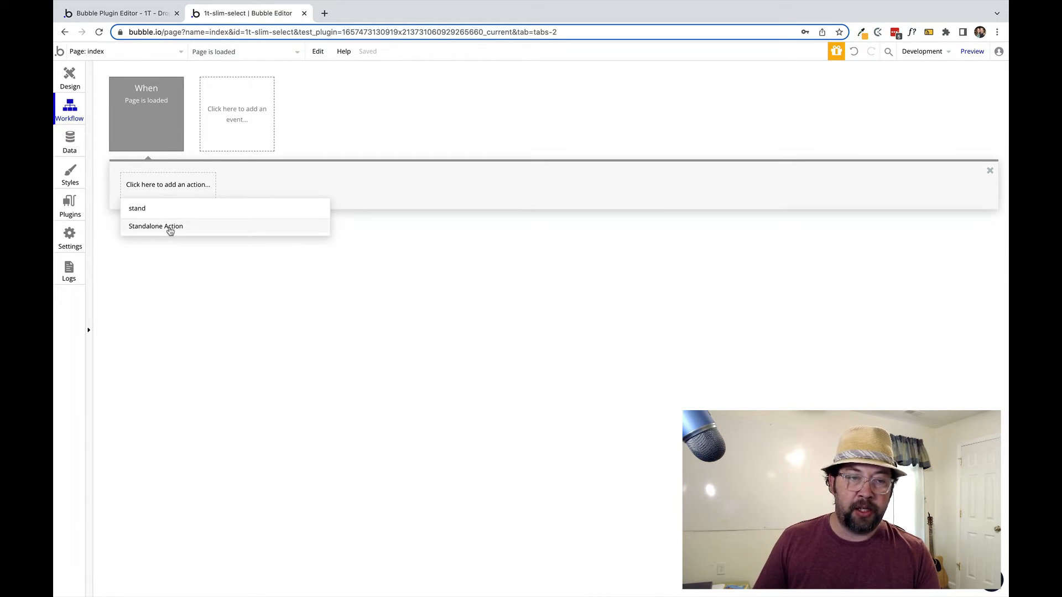
- Compare the plugin's standalone and element actions, and search the Page is loaded workflow's available actions for "new" and "action"
{"action": "left_click", "coordinate": [124, 13]}
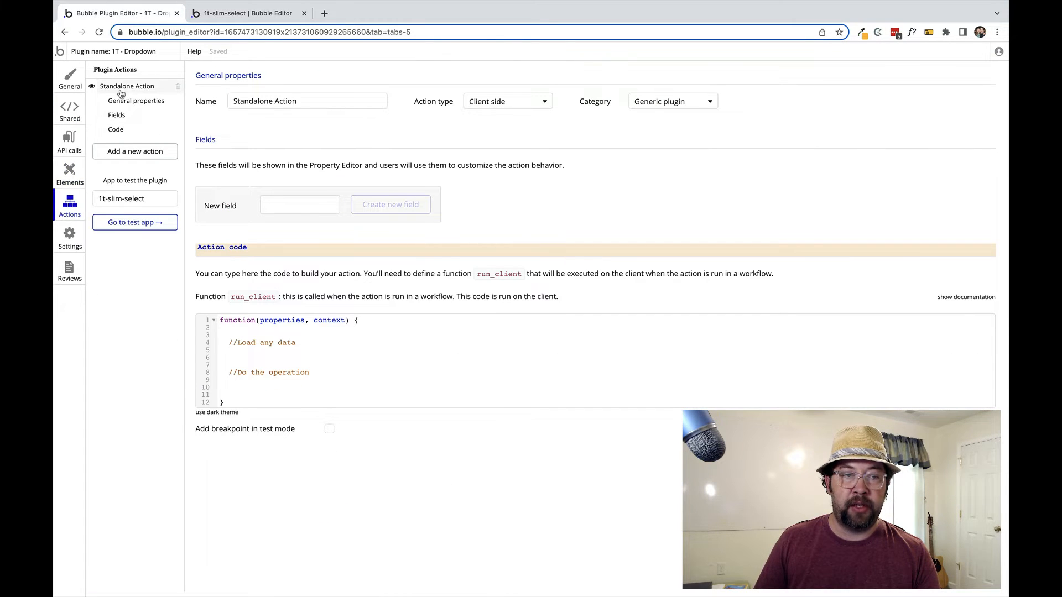
{"action": "left_click", "coordinate": [69, 172]}
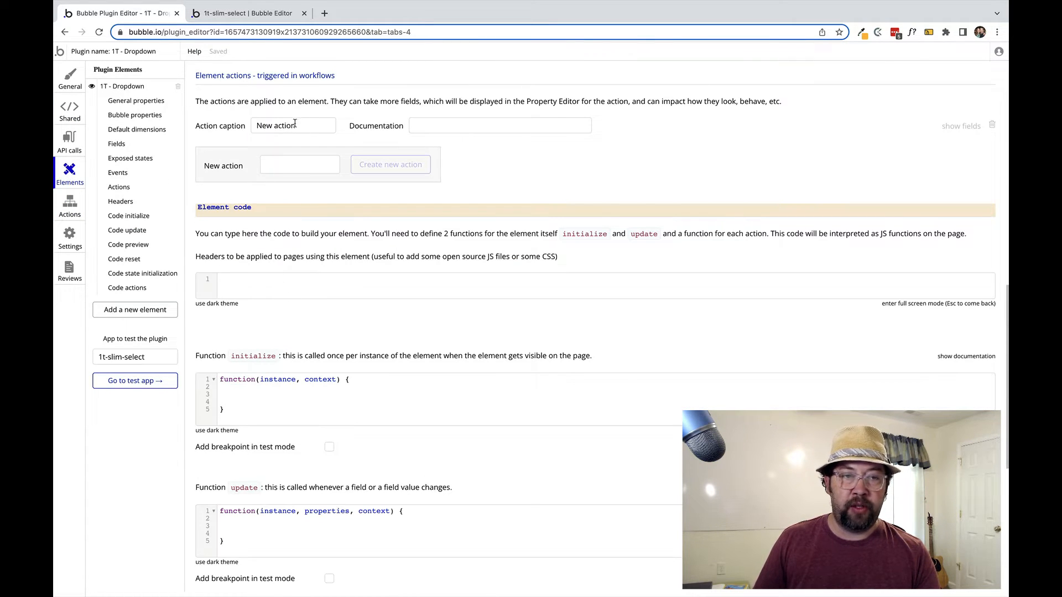
{"action": "left_click", "coordinate": [243, 13]}
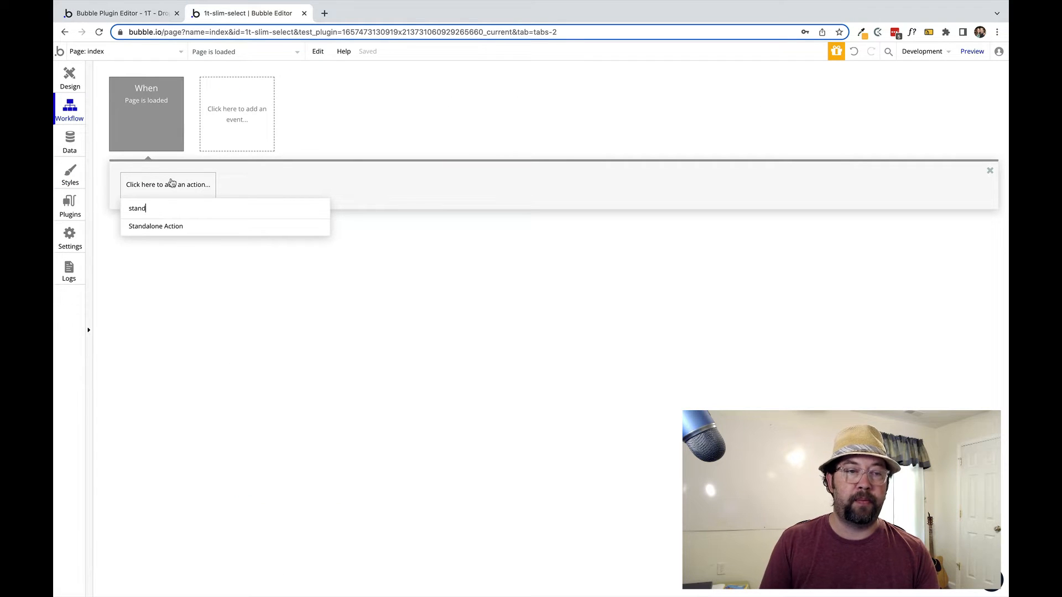
{"action": "key", "text": "BackSpace"}
{"action": "key", "text": "BackSpace"}
{"action": "key", "text": "BackSpace"}
{"action": "key", "text": "BackSpace"}
{"action": "key", "text": "BackSpace"}
{"action": "type", "text": "new"}
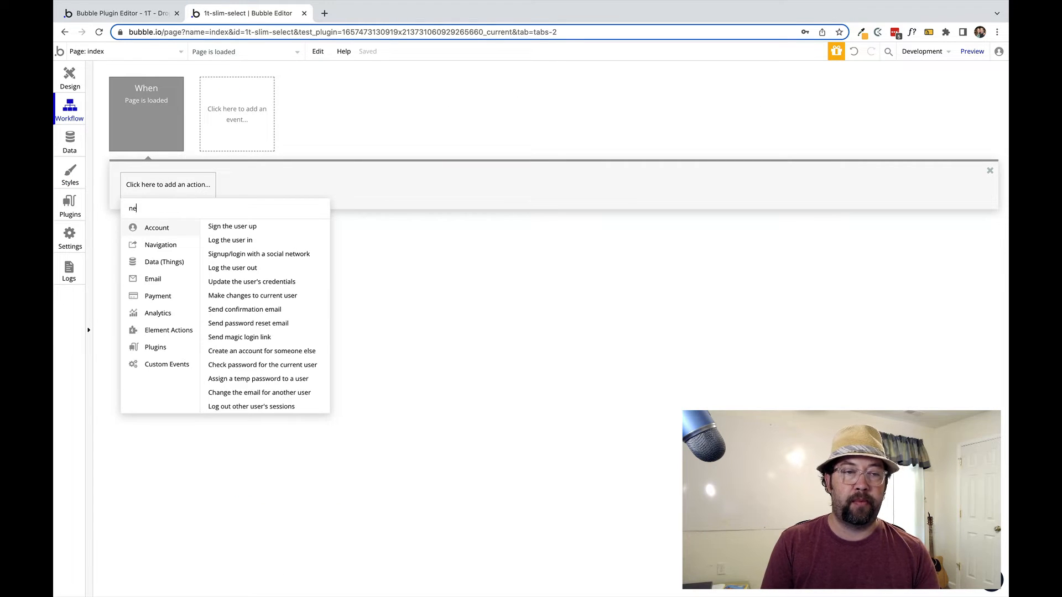
{"action": "key", "text": "BackSpace"}
{"action": "key", "text": "BackSpace"}
{"action": "key", "text": "BackSpace"}
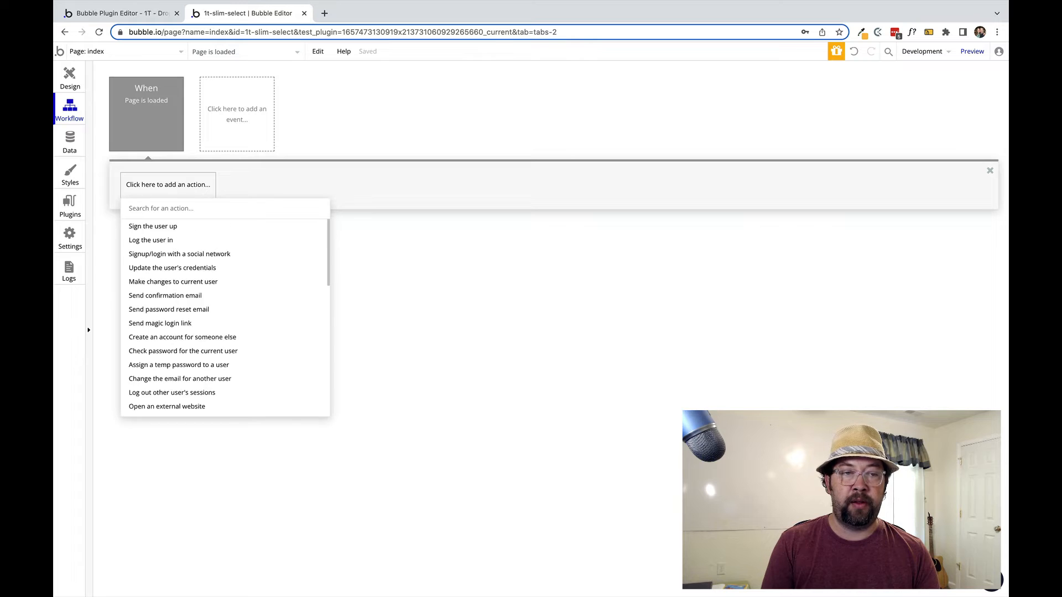
{"action": "type", "text": "action"}
{"action": "key", "text": "BackSpace"}
{"action": "key", "text": "BackSpace"}
{"action": "key", "text": "BackSpace"}
{"action": "key", "text": "BackSpace"}
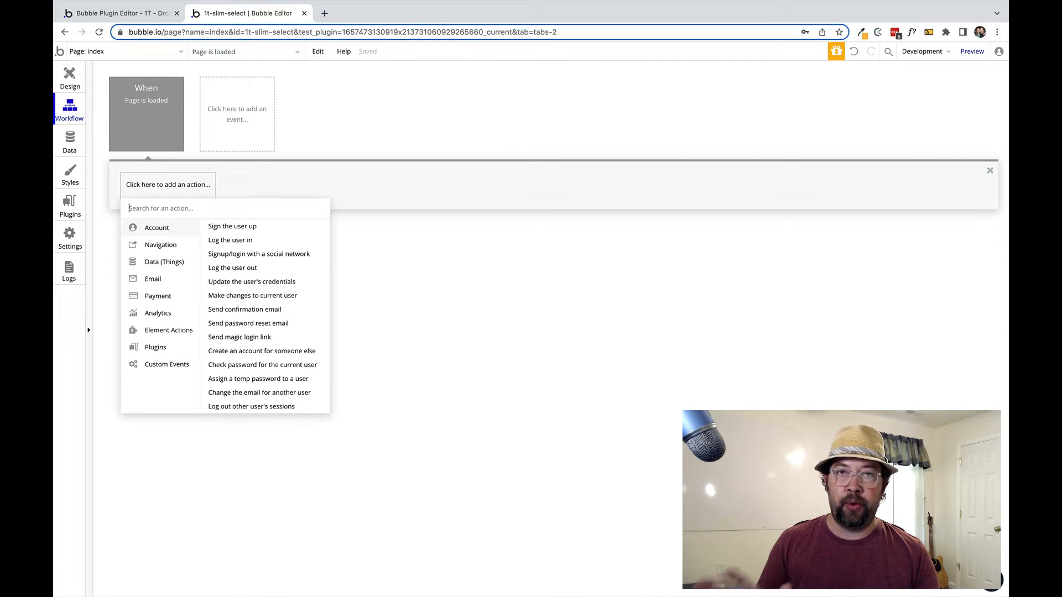
- Place a 1T - Dropdown element from the input forms at the upper part of the test app's index page
{"action": "left_click", "coordinate": [69, 81]}
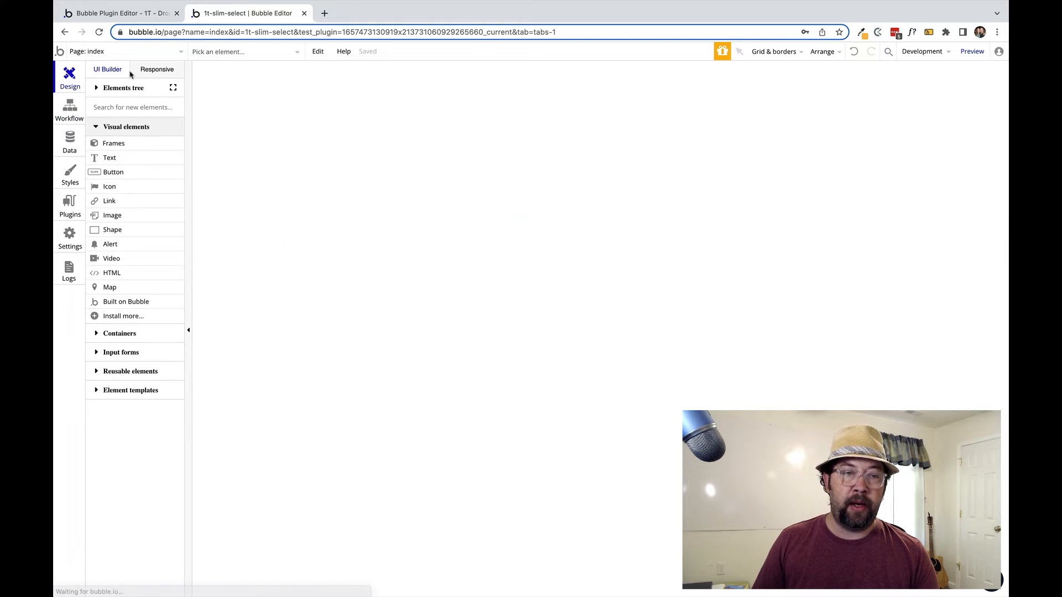
{"action": "left_click", "coordinate": [110, 349]}
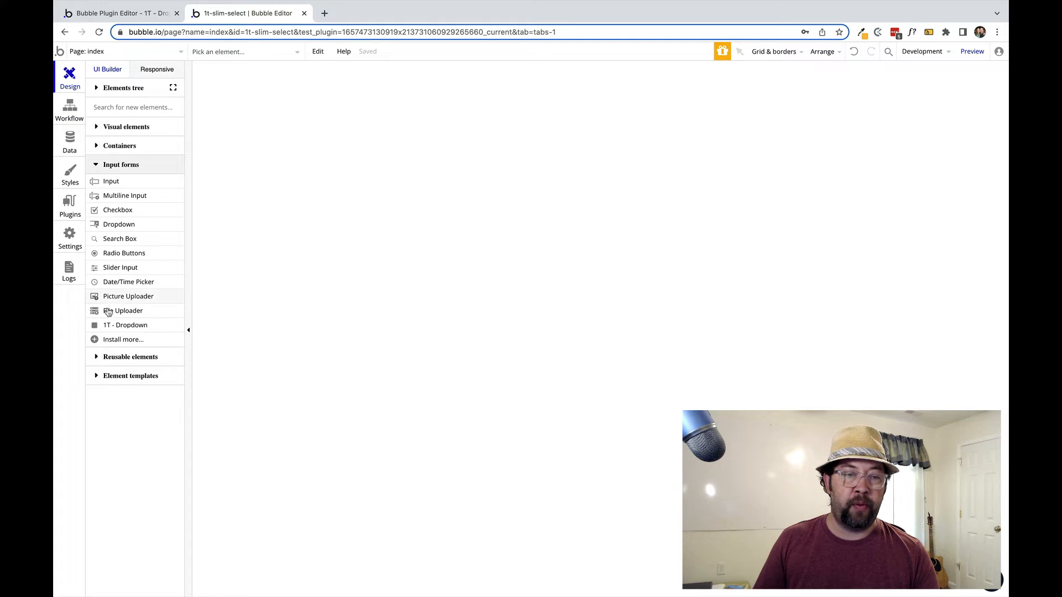
{"action": "left_click_drag", "start_coordinate": [107, 326], "coordinate": [393, 218]}
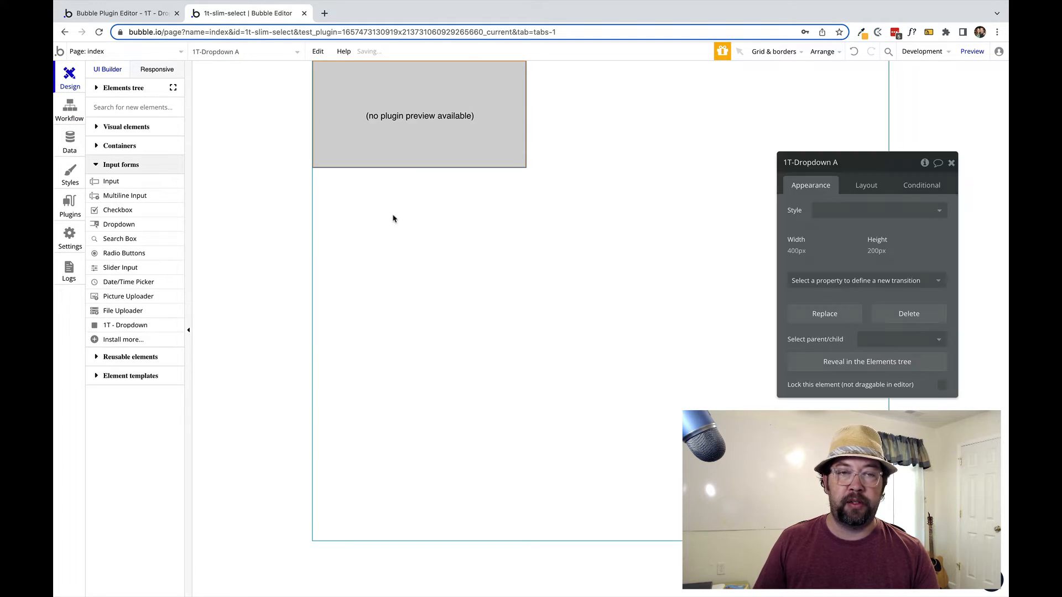
- Search the actions available to the test app's Page is loaded workflow for "new"
{"action": "left_click", "coordinate": [69, 108]}
{"action": "left_click", "coordinate": [148, 193]}
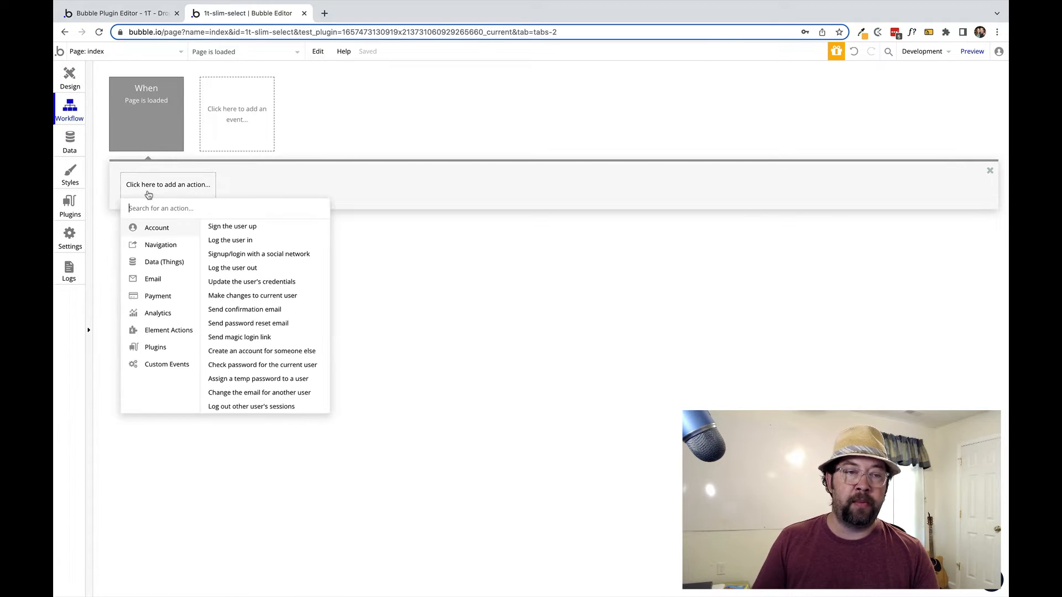
{"action": "type", "text": "new"}
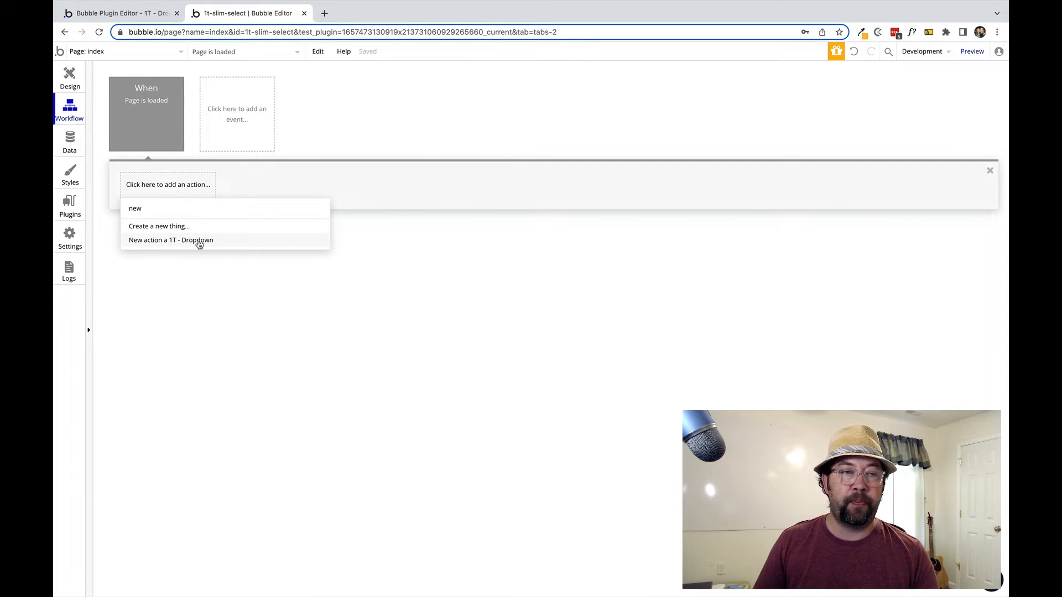
- Delete the 1T - Dropdown element's "New action" and the plugin-level "Standalone Action" in the plugin editor
{"action": "left_click", "coordinate": [102, 14]}
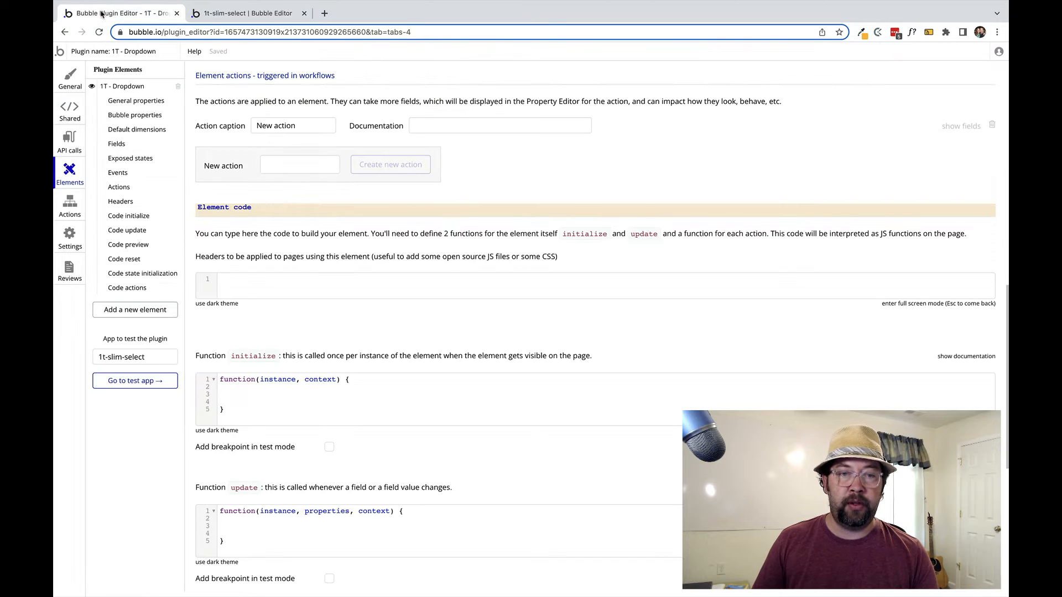
{"action": "left_click", "coordinate": [991, 124]}
{"action": "left_click", "coordinate": [525, 164]}
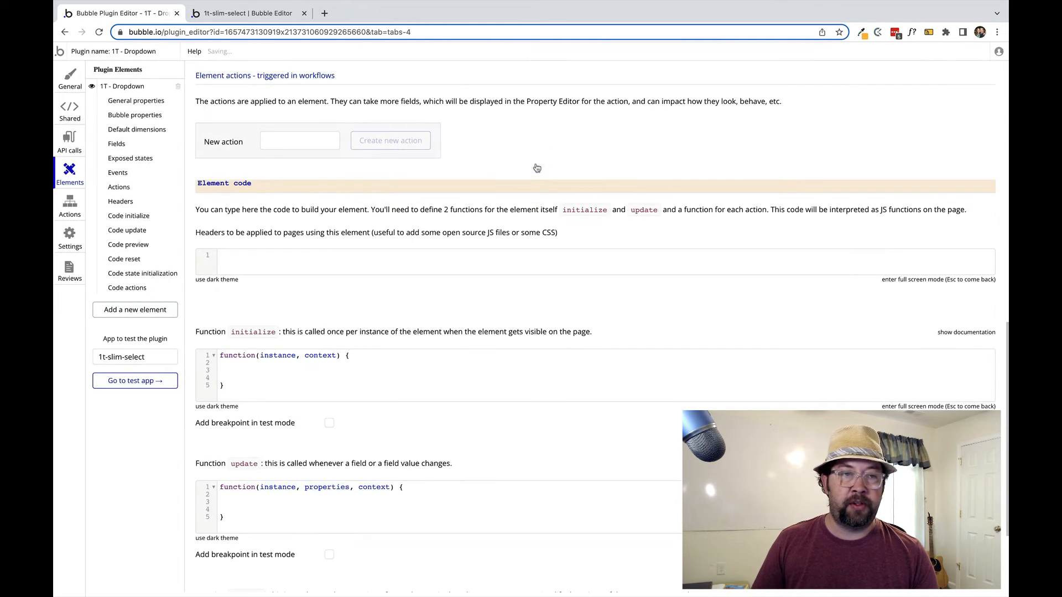
{"action": "left_click", "coordinate": [55, 203]}
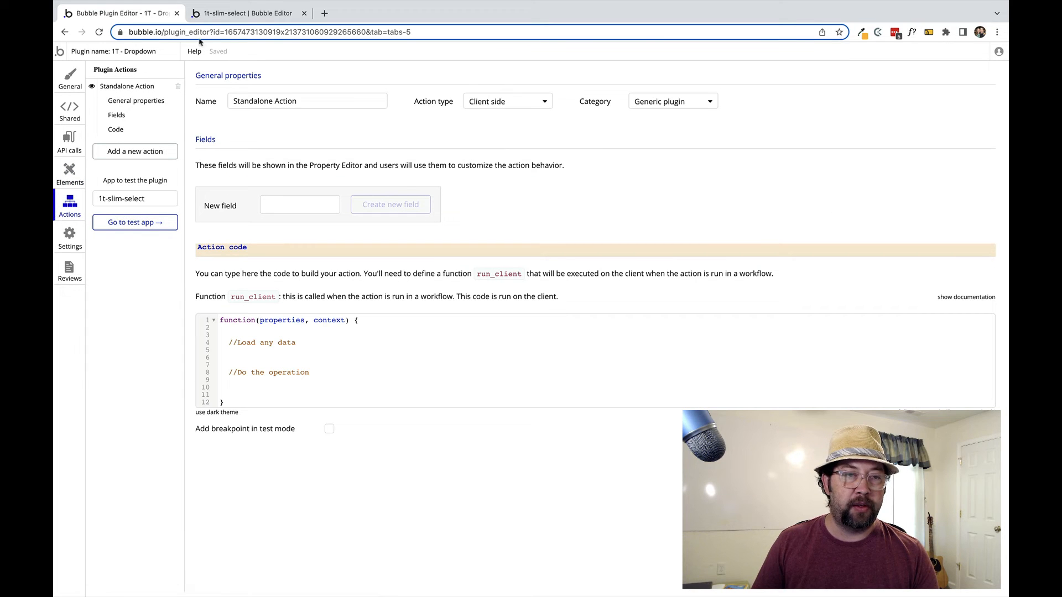
{"action": "left_click", "coordinate": [178, 87]}
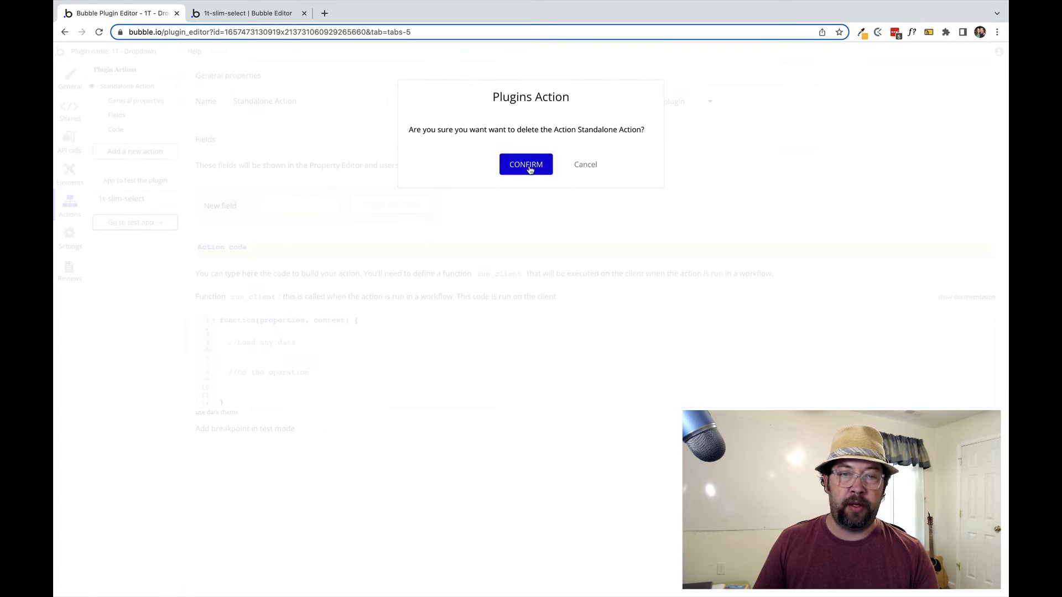
{"action": "left_click", "coordinate": [528, 166]}
- Review the plugin's version settings, including the distribution license options and the editor invitation, and its statistics and reviews
{"action": "left_click", "coordinate": [70, 241]}
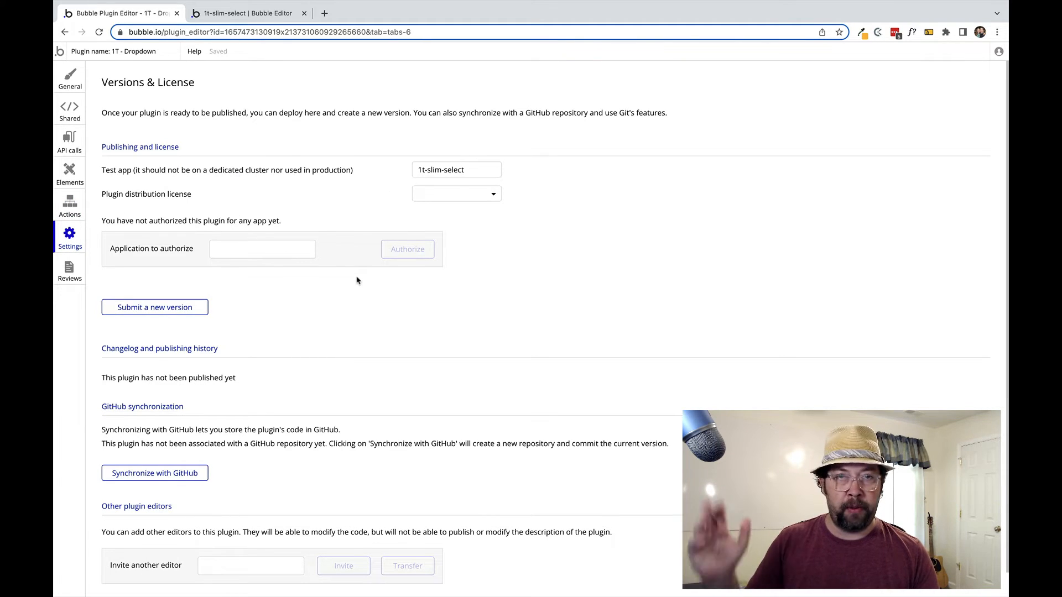
{"action": "left_click", "coordinate": [479, 193]}
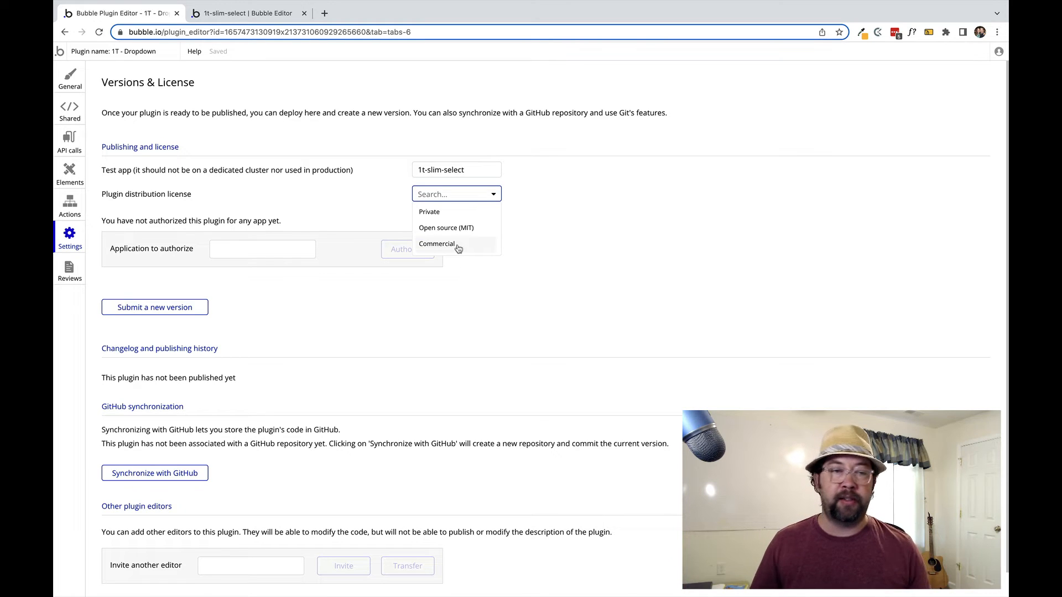
{"action": "left_click", "coordinate": [621, 239]}
{"action": "scroll", "coordinate": [343, 328], "scroll_direction": "down", "scroll_amount": 2}
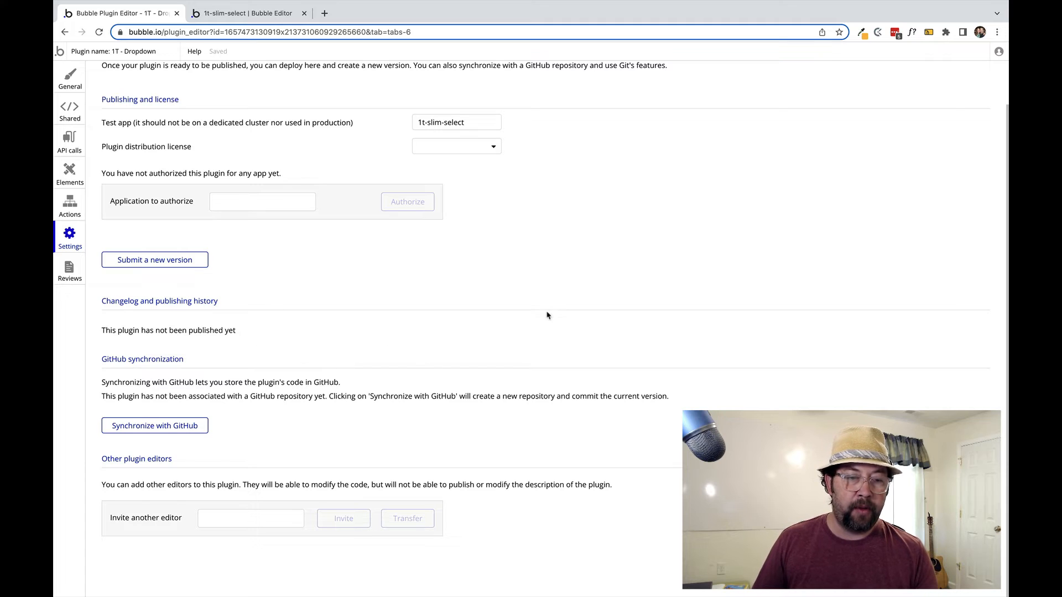
{"action": "left_click", "coordinate": [244, 524]}
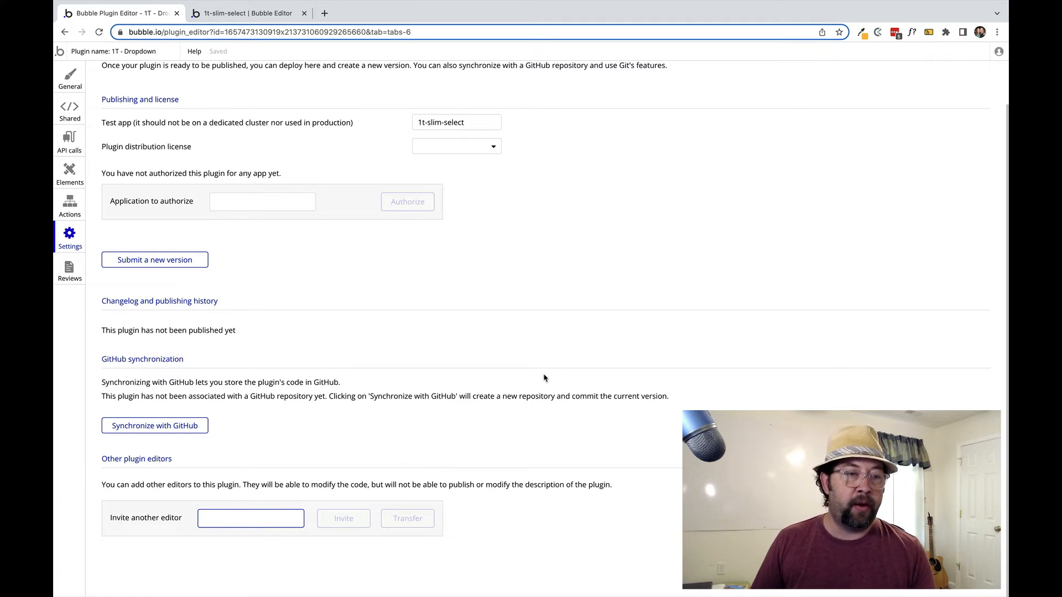
{"action": "left_click", "coordinate": [69, 268]}
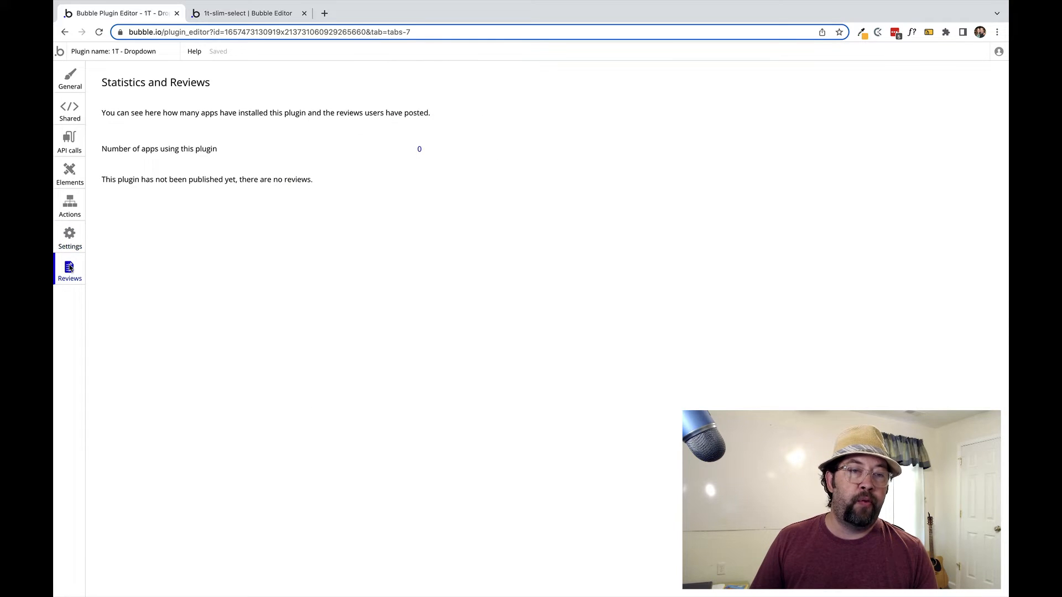
- Enable the Resizable and Responsive properties for the 1T - Dropdown plugin element
{"action": "left_click", "coordinate": [67, 180]}
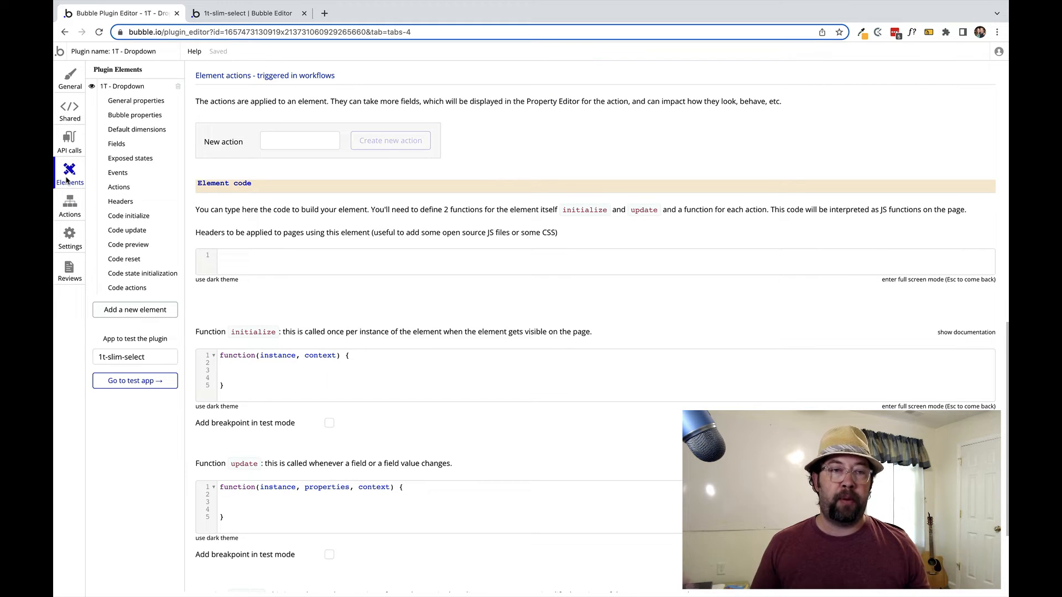
{"action": "scroll", "coordinate": [463, 159], "scroll_direction": "up", "scroll_amount": 20}
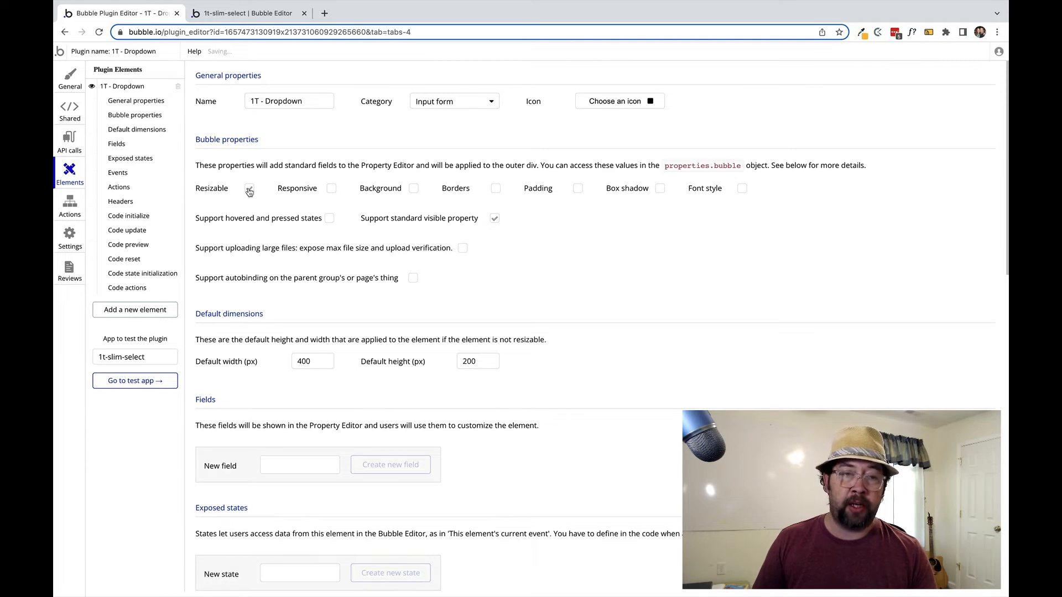
{"action": "left_click", "coordinate": [332, 189]}
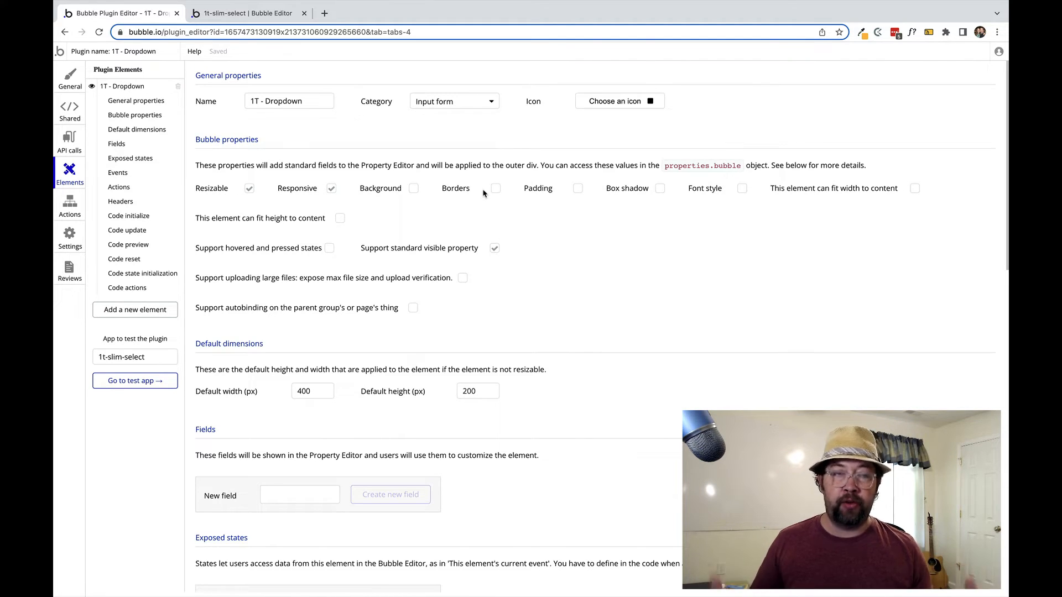
- Reload the test app, dismissing the trial offer, and inspect the appearance and layout settings of the placed dropdown
{"action": "left_click", "coordinate": [197, 13]}
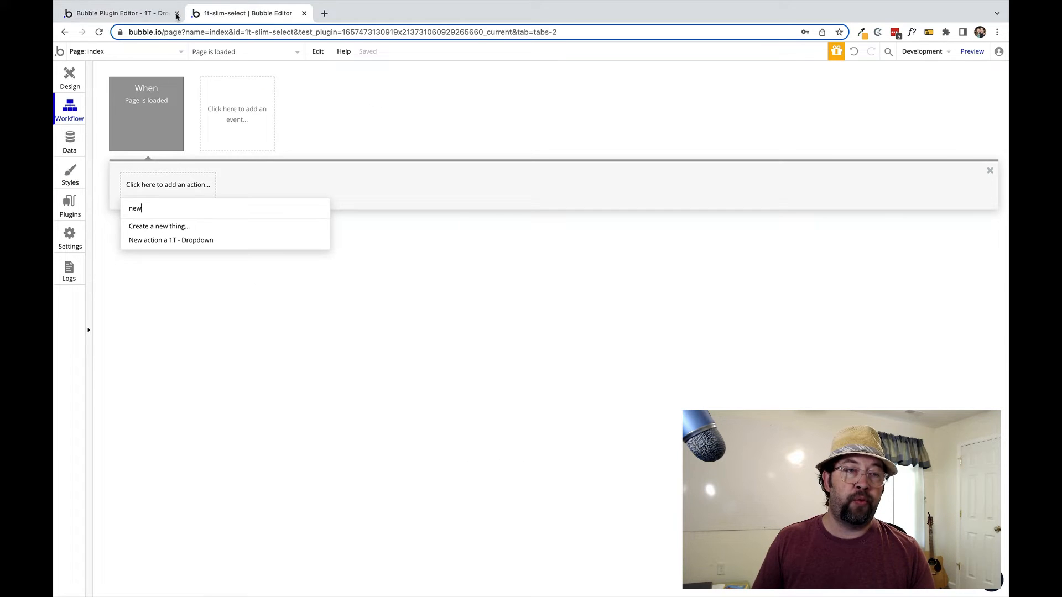
{"action": "left_click", "coordinate": [99, 31]}
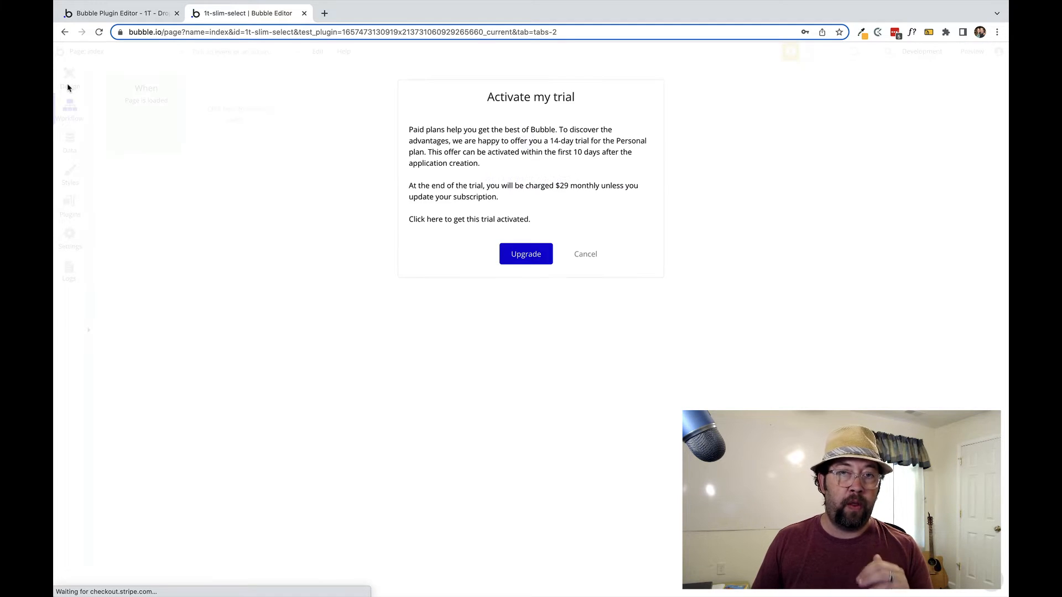
{"action": "left_click", "coordinate": [587, 256]}
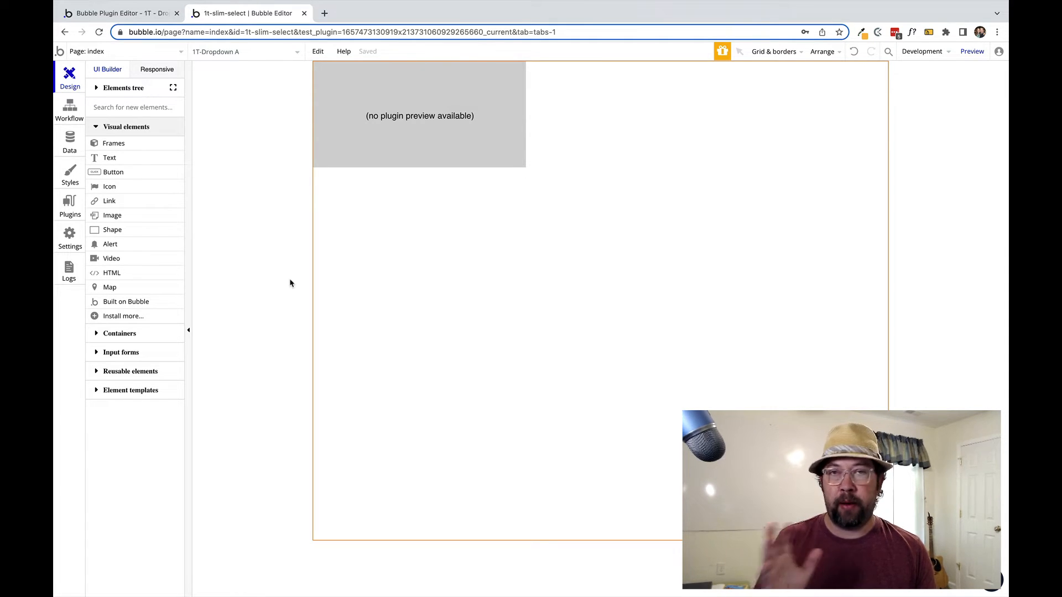
{"action": "double_click", "coordinate": [392, 94]}
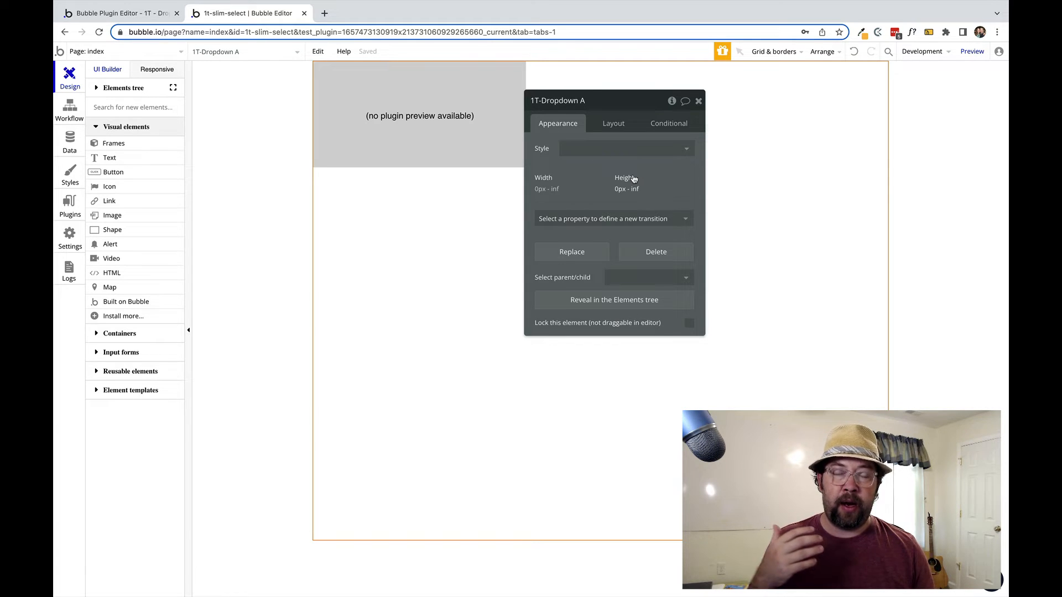
{"action": "left_click", "coordinate": [615, 124]}
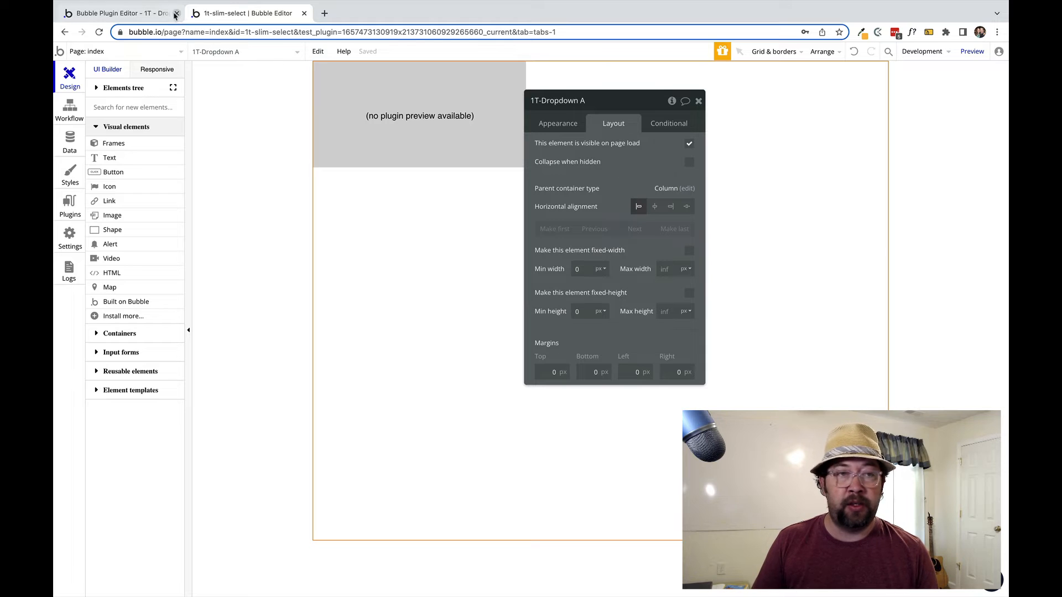
- Enable Borders, Padding and Font style for the plugin element, and reload the test app to inspect the dropdown's appearance options
{"action": "left_click", "coordinate": [127, 14]}
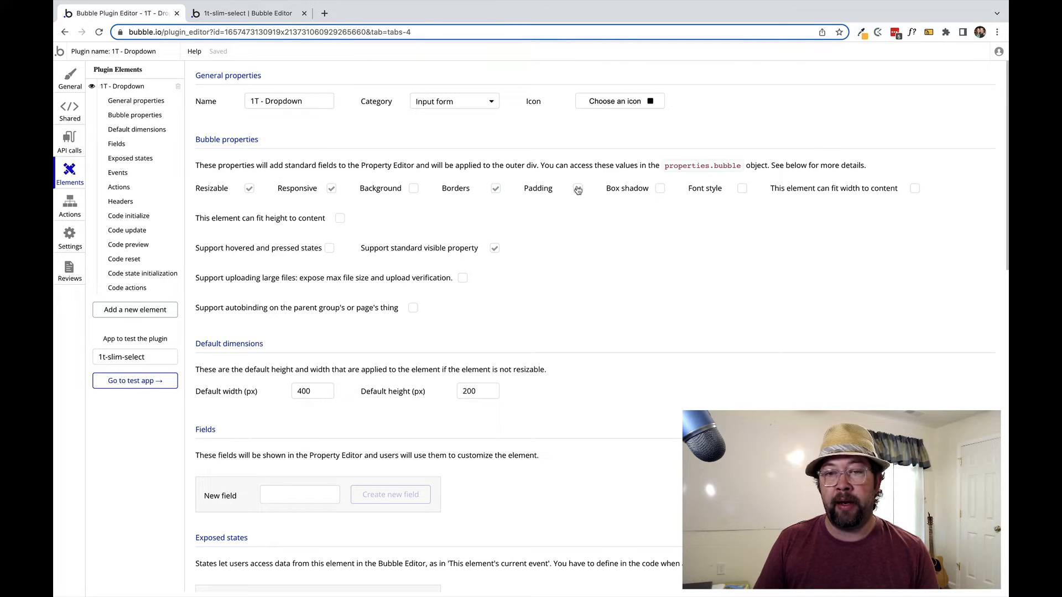
{"action": "left_click", "coordinate": [741, 189]}
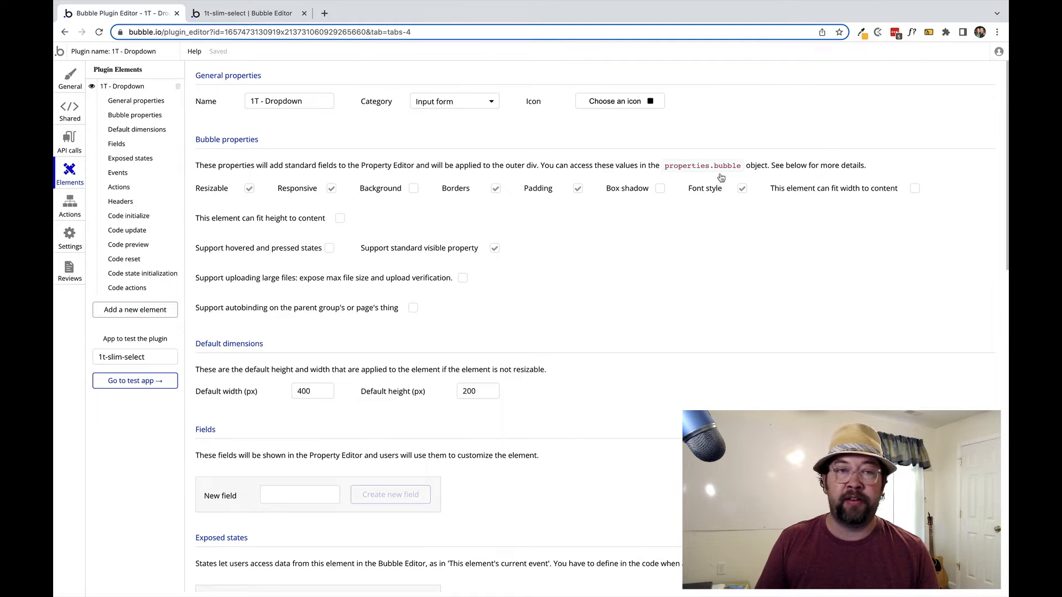
{"action": "left_click", "coordinate": [232, 14]}
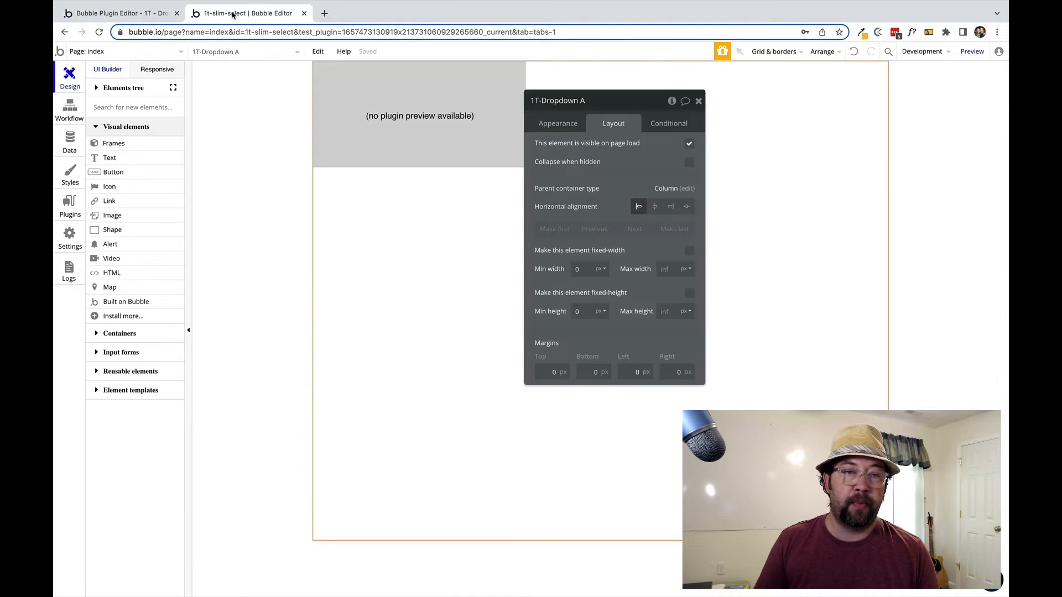
{"action": "left_click", "coordinate": [99, 31]}
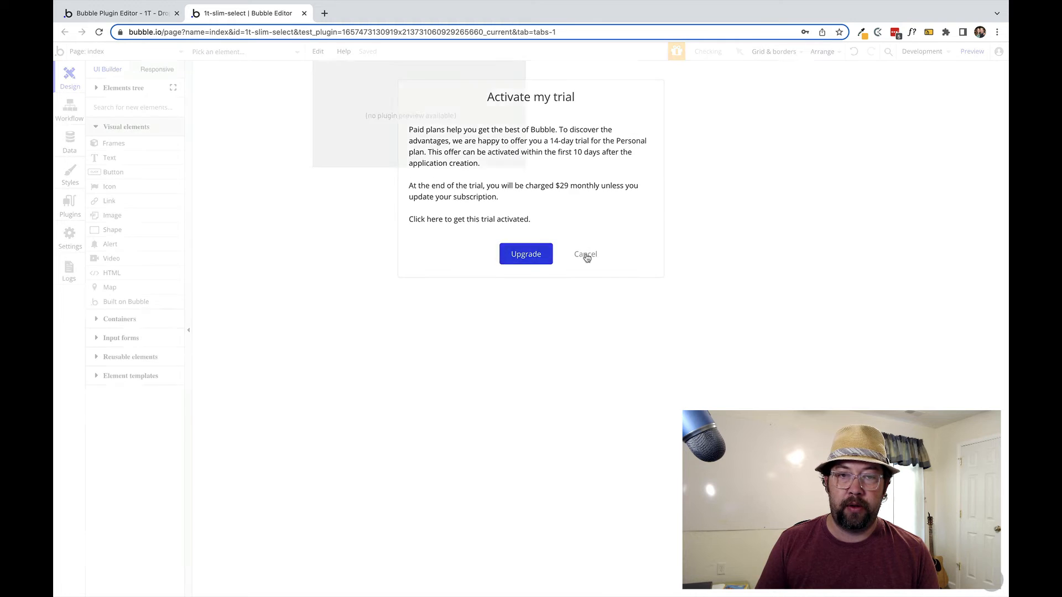
{"action": "left_click", "coordinate": [583, 252]}
{"action": "double_click", "coordinate": [406, 83]}
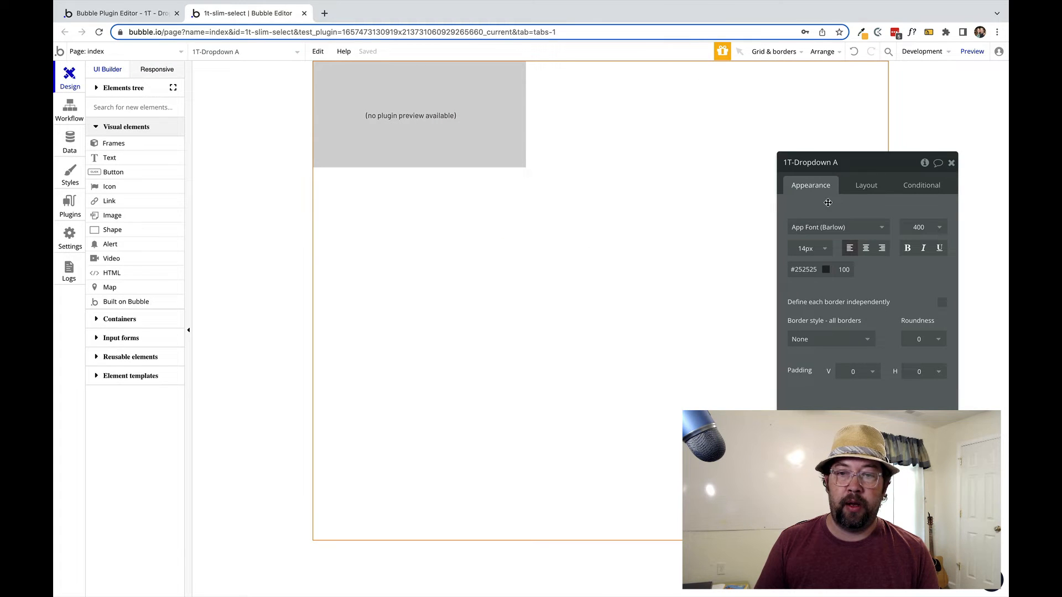
{"action": "left_click_drag", "start_coordinate": [813, 200], "coordinate": [499, 138]}
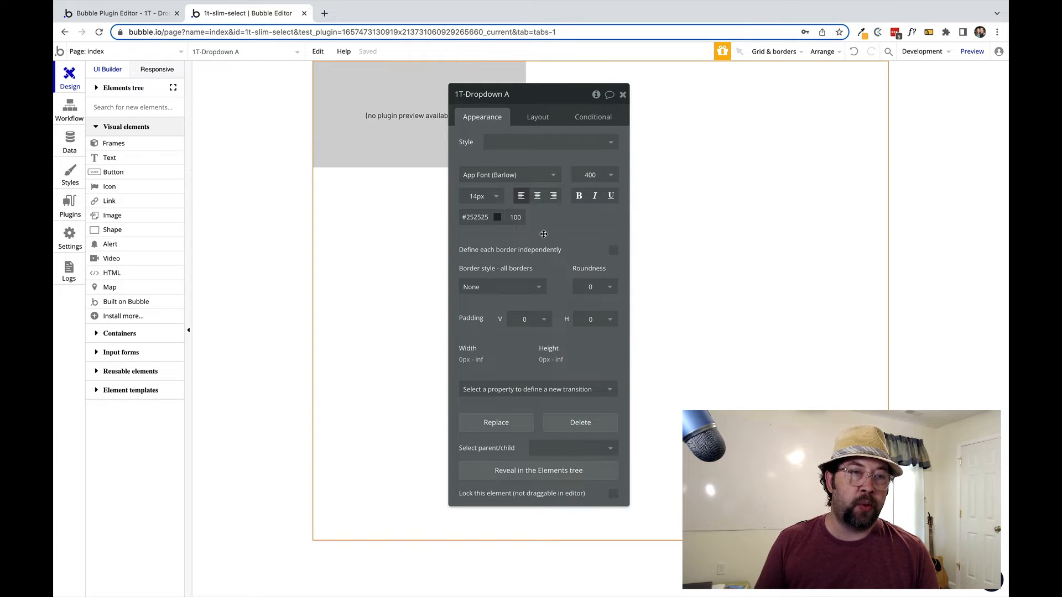
- Turn off the plugin element's Borders, Padding and Font style, and allow it to fit both width and height to content
{"action": "left_click", "coordinate": [122, 15]}
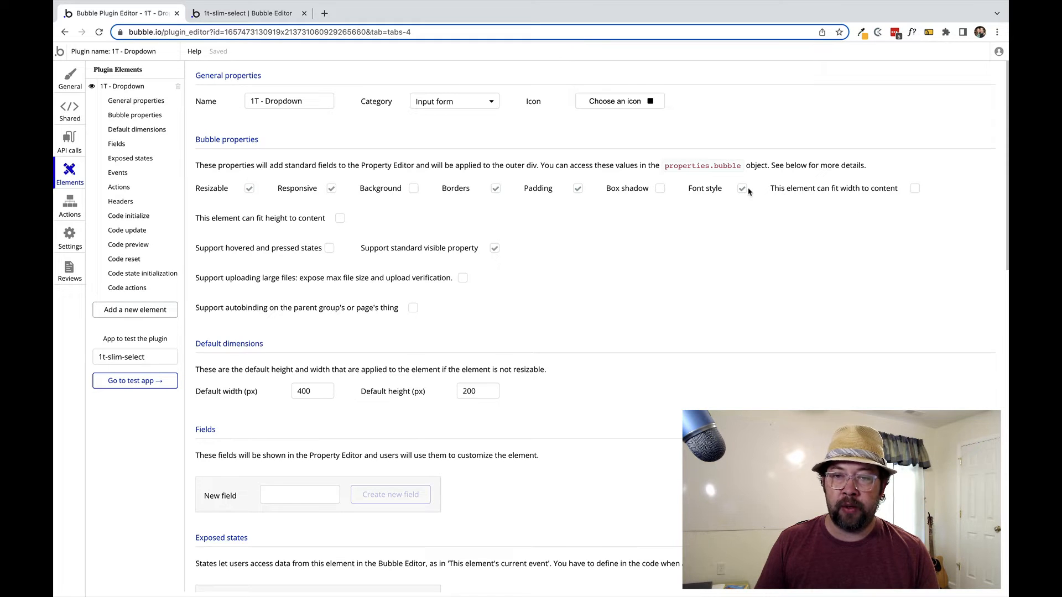
{"action": "left_click", "coordinate": [577, 188]}
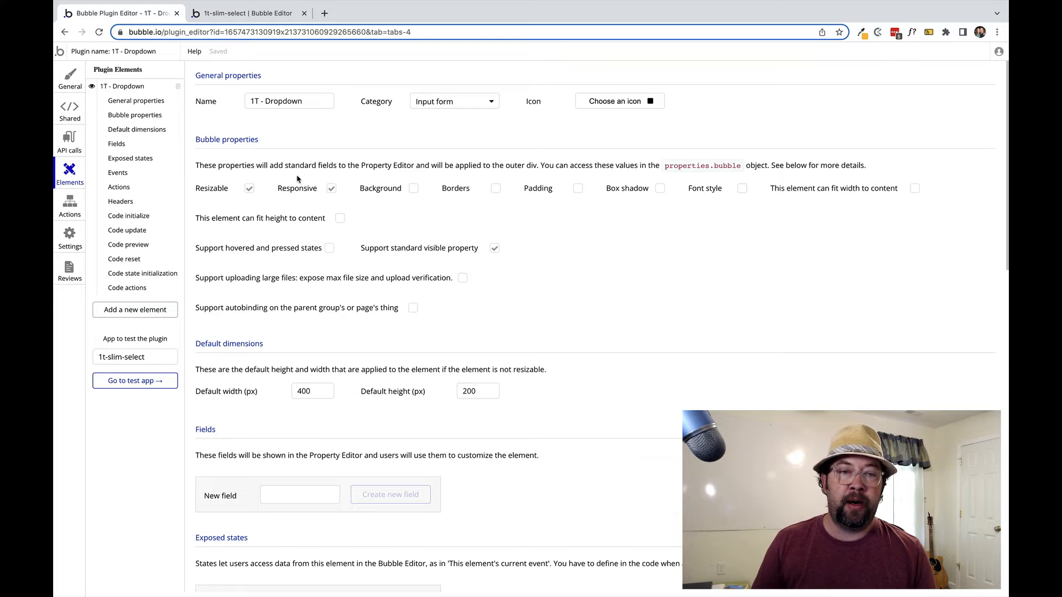
{"action": "left_click", "coordinate": [914, 190]}
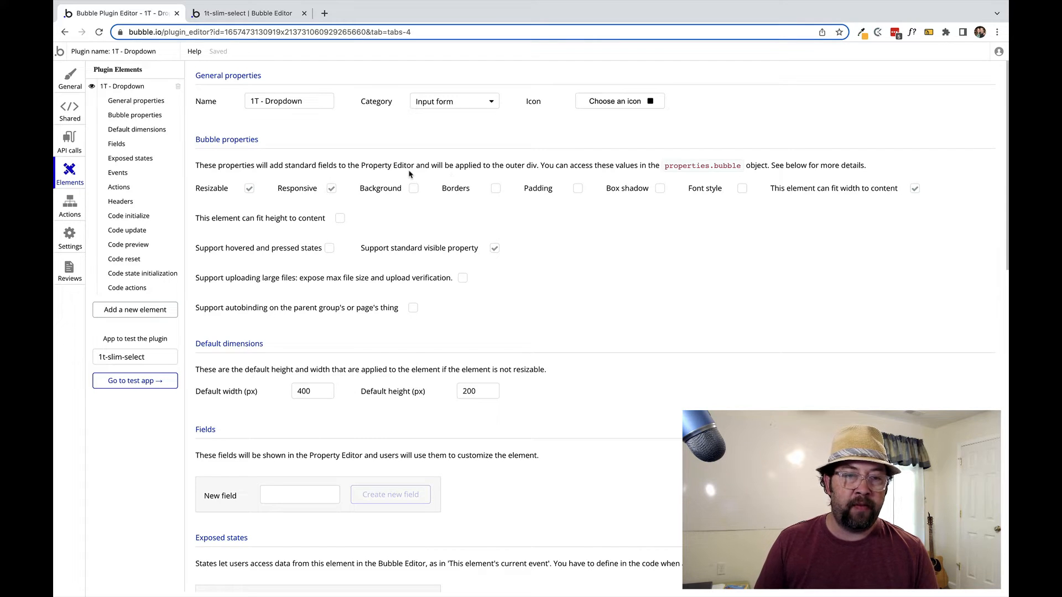
{"action": "left_click", "coordinate": [340, 219]}
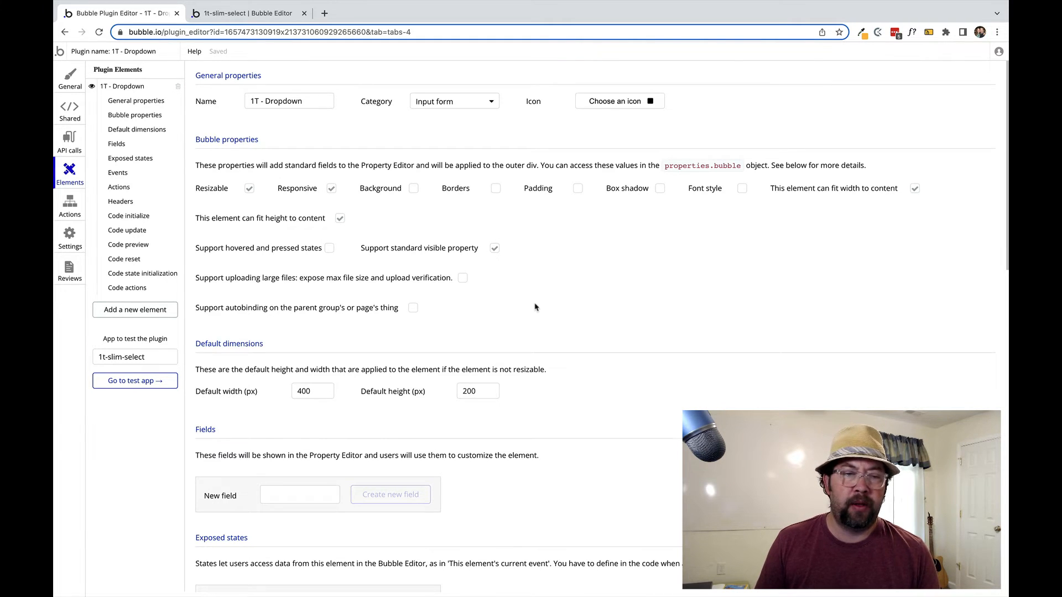
- Switch back to the test app, reopen the placed dropdown's properties and show the index page's elements tree
{"action": "scroll", "coordinate": [535, 308], "scroll_direction": "down", "scroll_amount": 4}
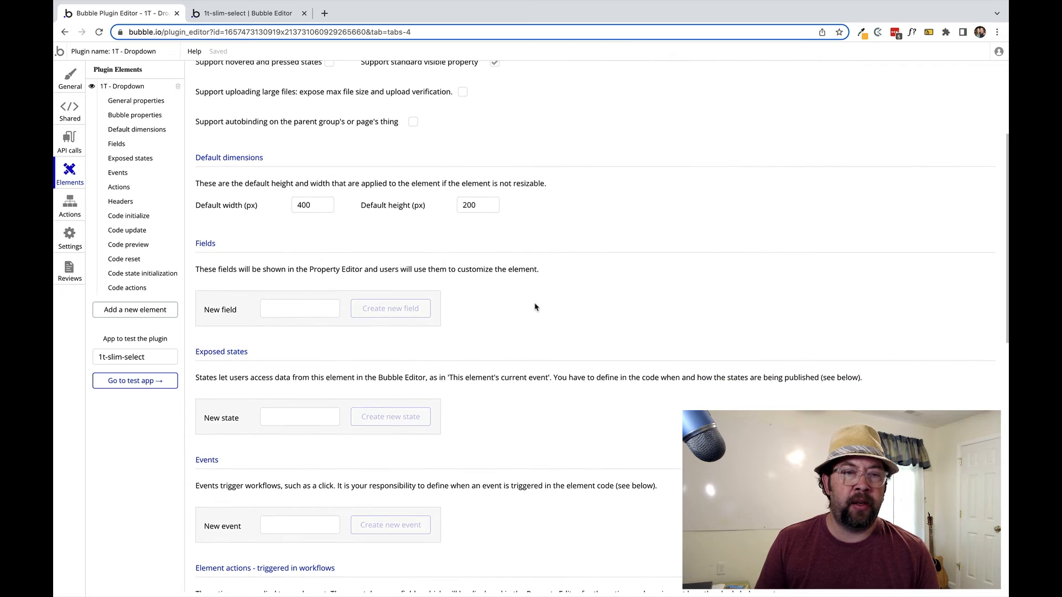
{"action": "left_click", "coordinate": [252, 13]}
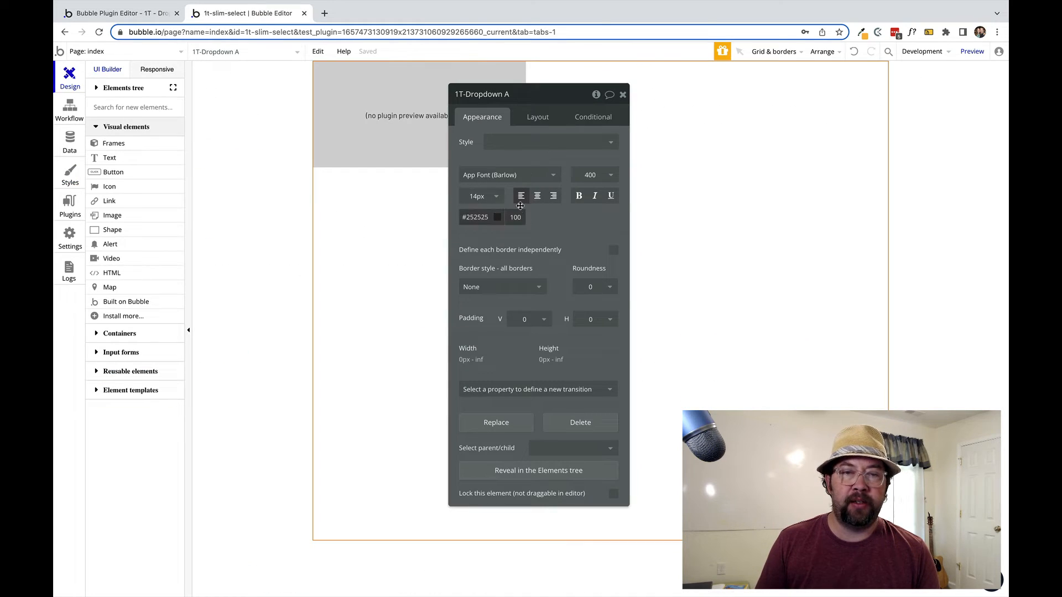
{"action": "left_click_drag", "start_coordinate": [484, 148], "coordinate": [775, 144]}
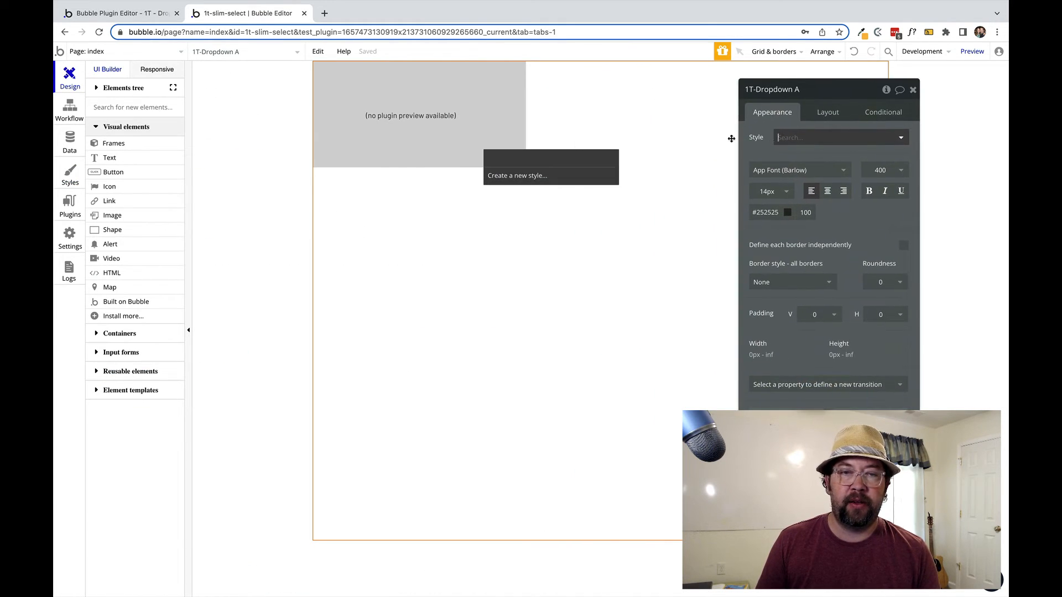
{"action": "left_click", "coordinate": [348, 240]}
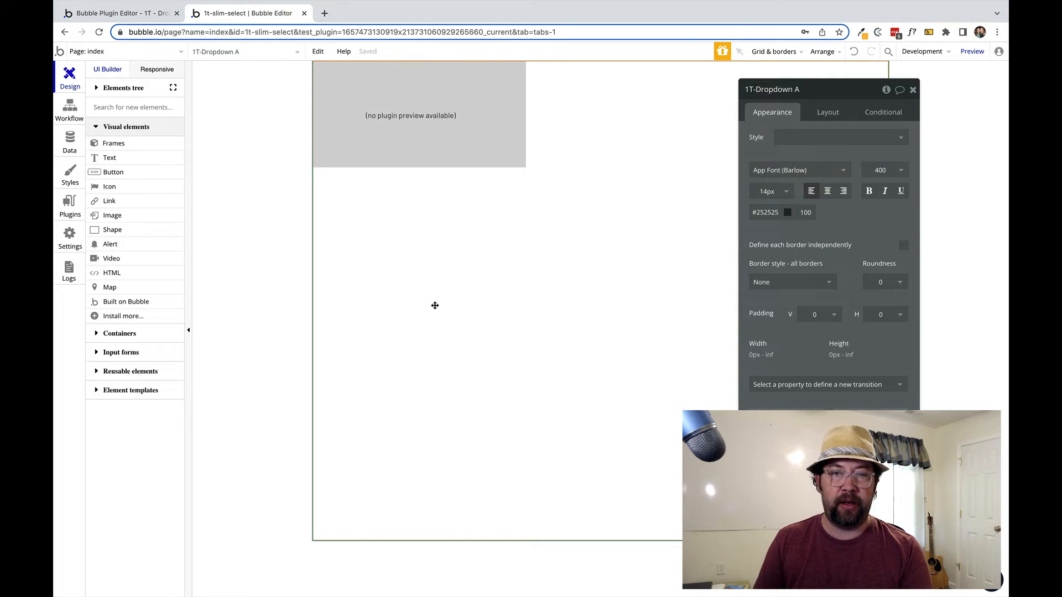
{"action": "left_click", "coordinate": [913, 91]}
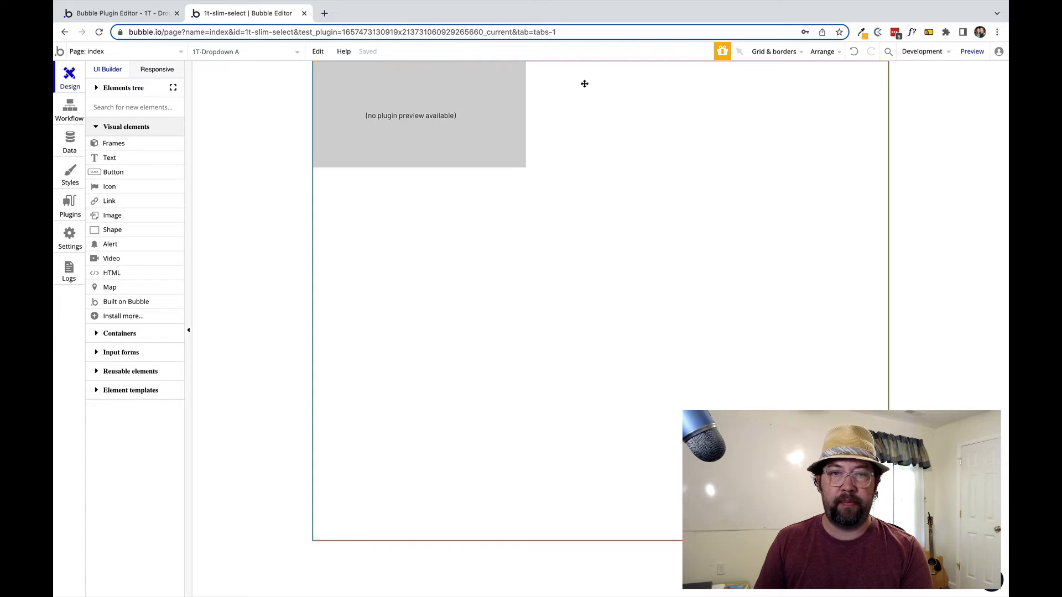
{"action": "double_click", "coordinate": [444, 95]}
{"action": "left_click", "coordinate": [105, 89]}
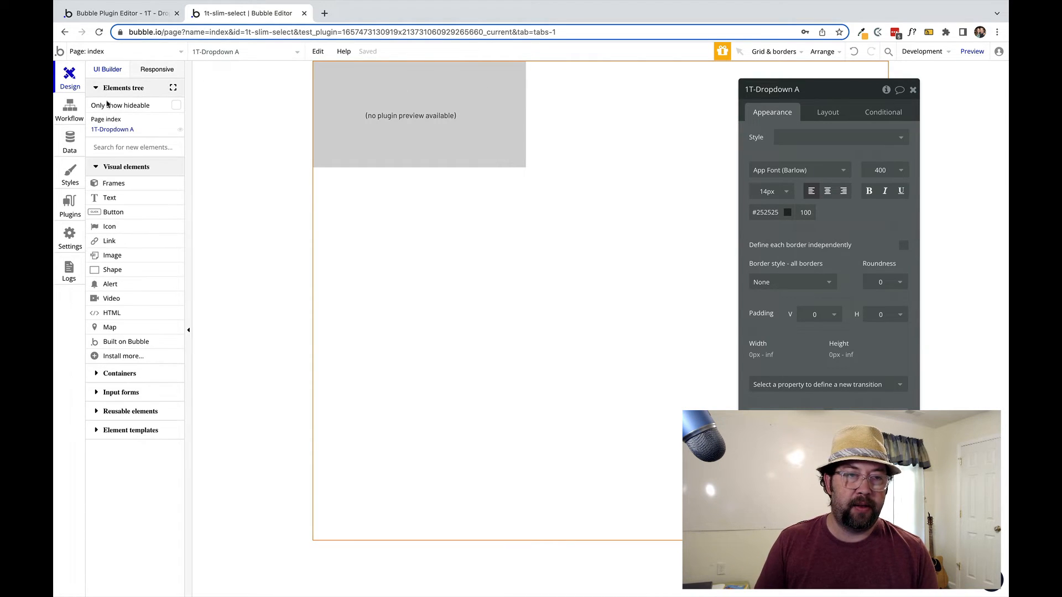
- Delete the old dropdown from the index page and place a new 1T - Dropdown on it
{"action": "right_click", "coordinate": [111, 131]}
{"action": "left_click", "coordinate": [132, 188]}
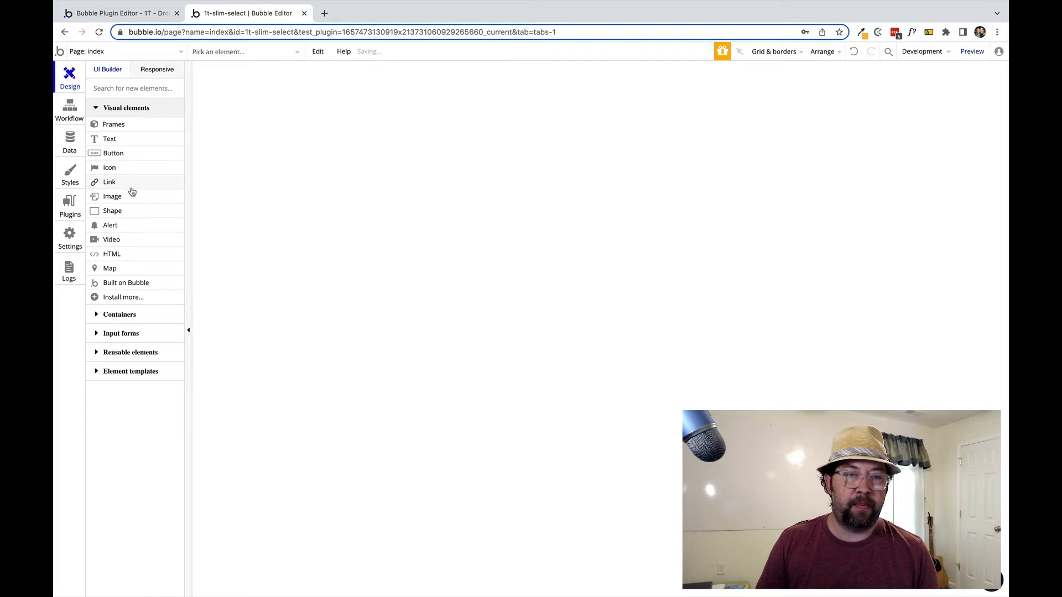
{"action": "left_click", "coordinate": [111, 334]}
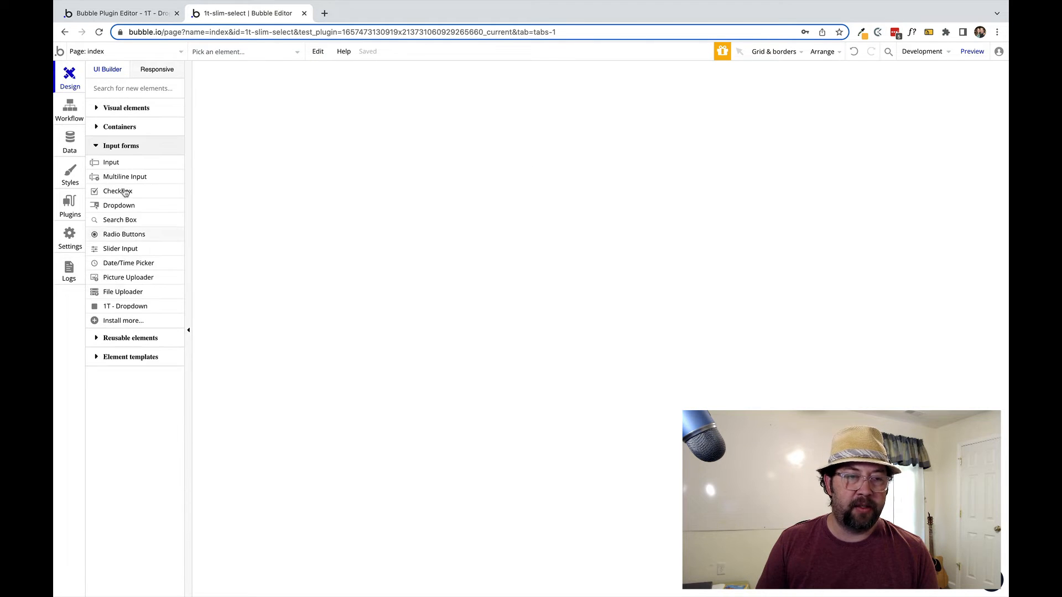
{"action": "left_click_drag", "start_coordinate": [114, 308], "coordinate": [496, 209]}
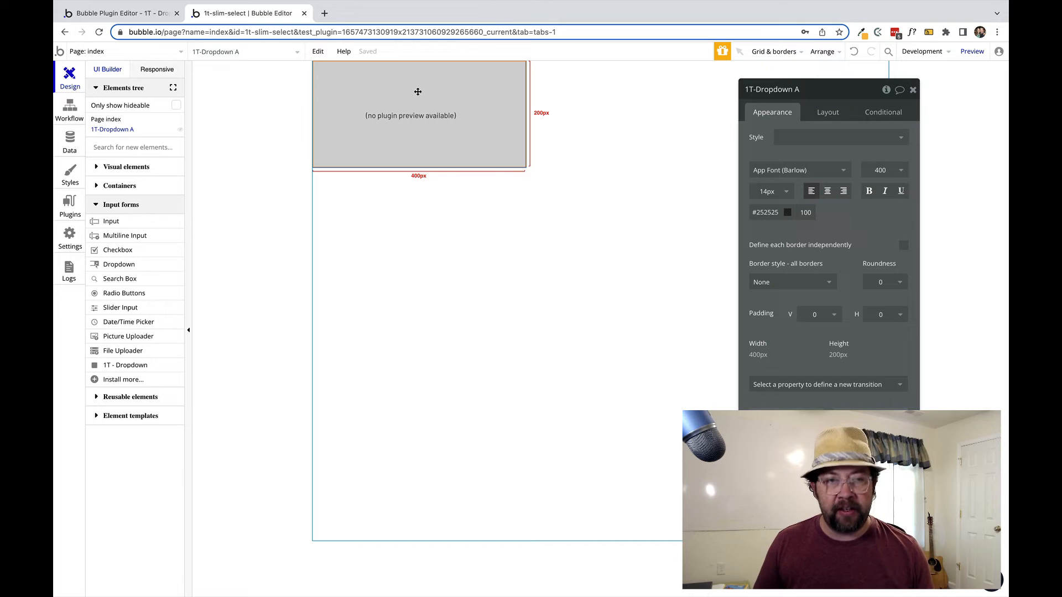
- Switch to the plugin editor and set the element's default dimensions to 200 px wide and 40 px high
{"action": "left_click", "coordinate": [113, 12]}
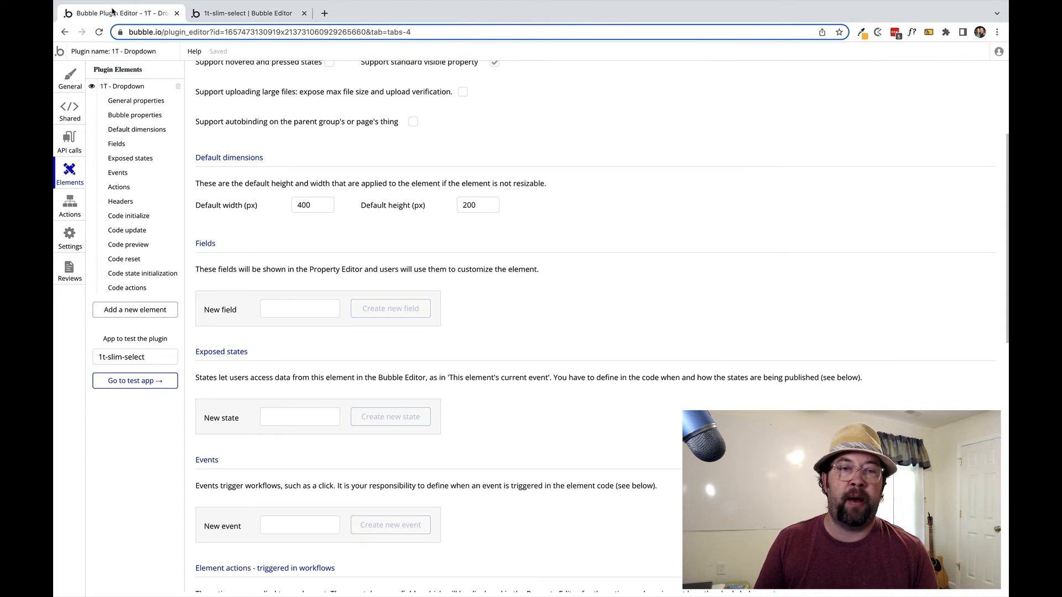
{"action": "double_click", "coordinate": [301, 204]}
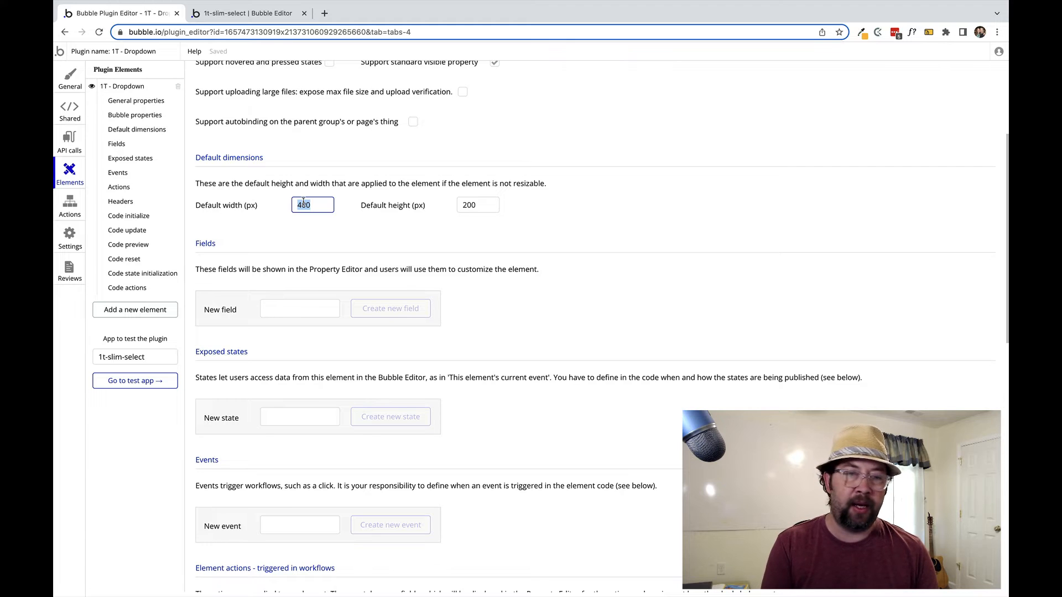
{"action": "type", "text": "200"}
{"action": "key", "text": "Tab"}
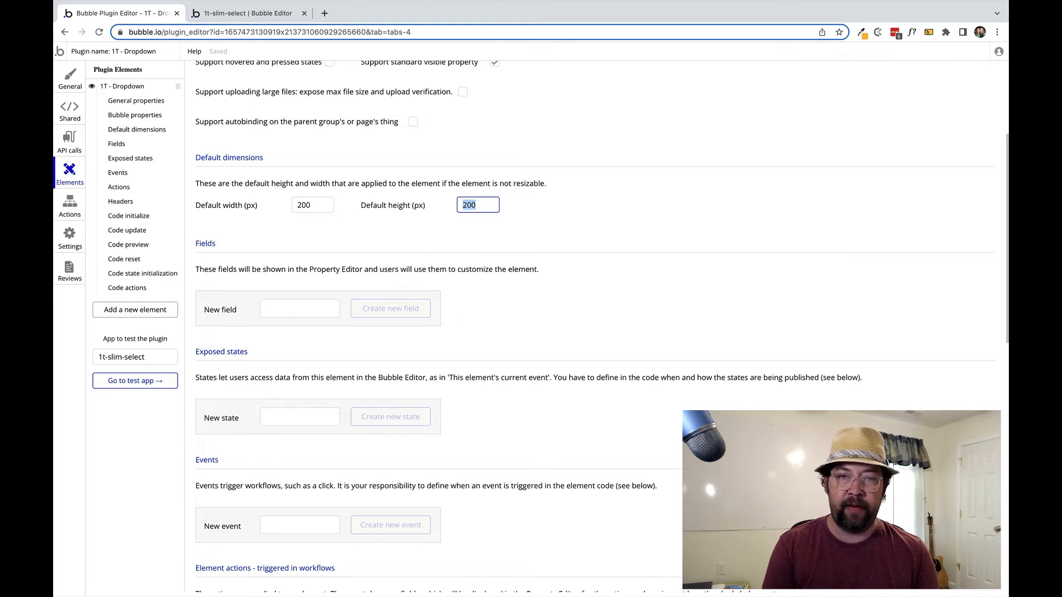
{"action": "type", "text": "40"}
{"action": "key", "text": "Tab"}
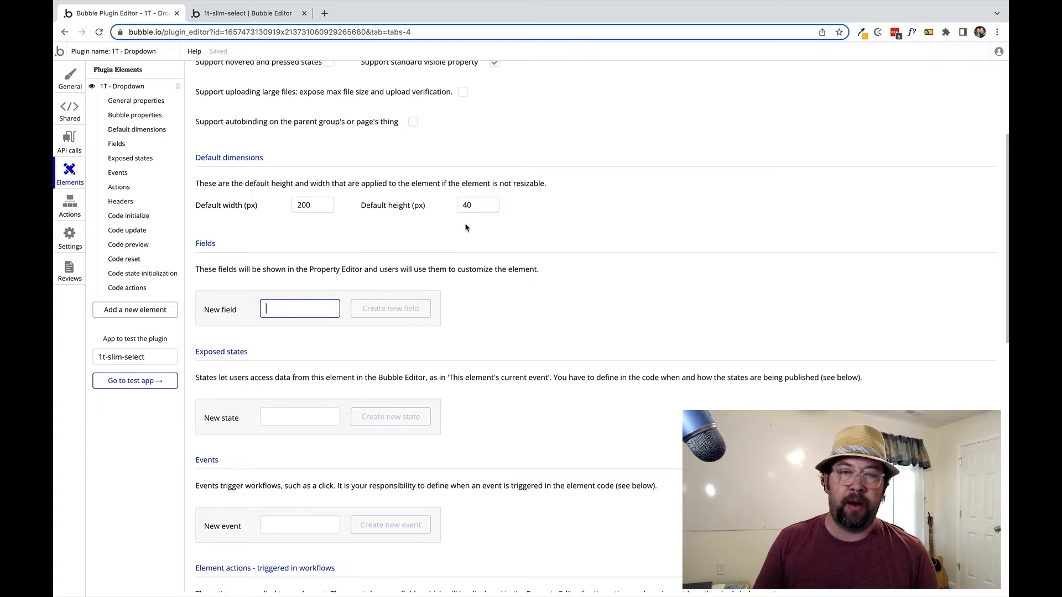
{"action": "left_click", "coordinate": [466, 229]}
- Reload the test app, dismiss the trial offer, and replace the dropdown on the page with a new 1T - Dropdown
{"action": "left_click", "coordinate": [248, 13]}
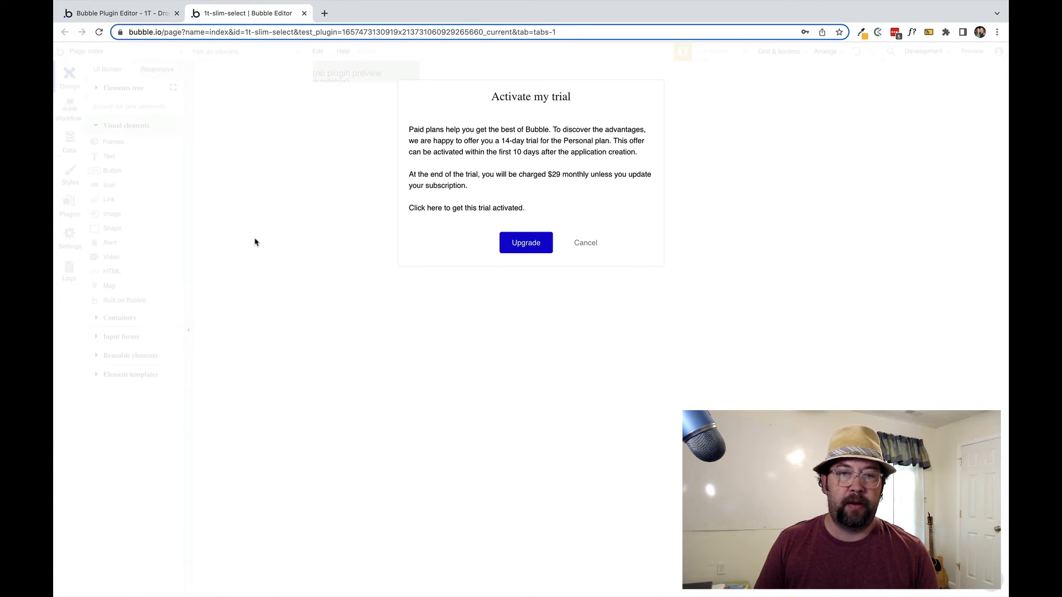
{"action": "left_click", "coordinate": [590, 253]}
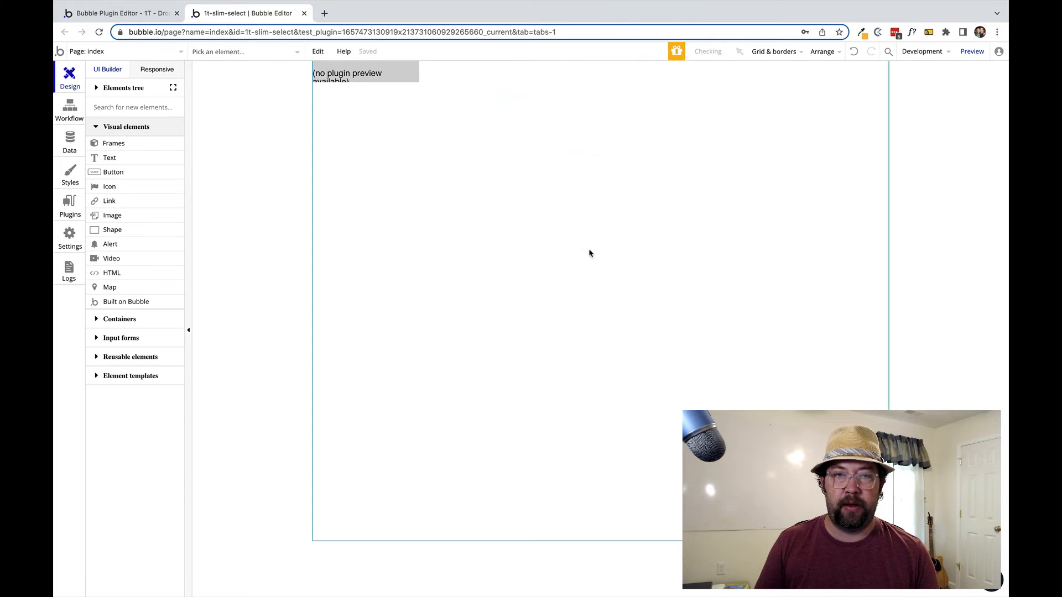
{"action": "left_click", "coordinate": [361, 70]}
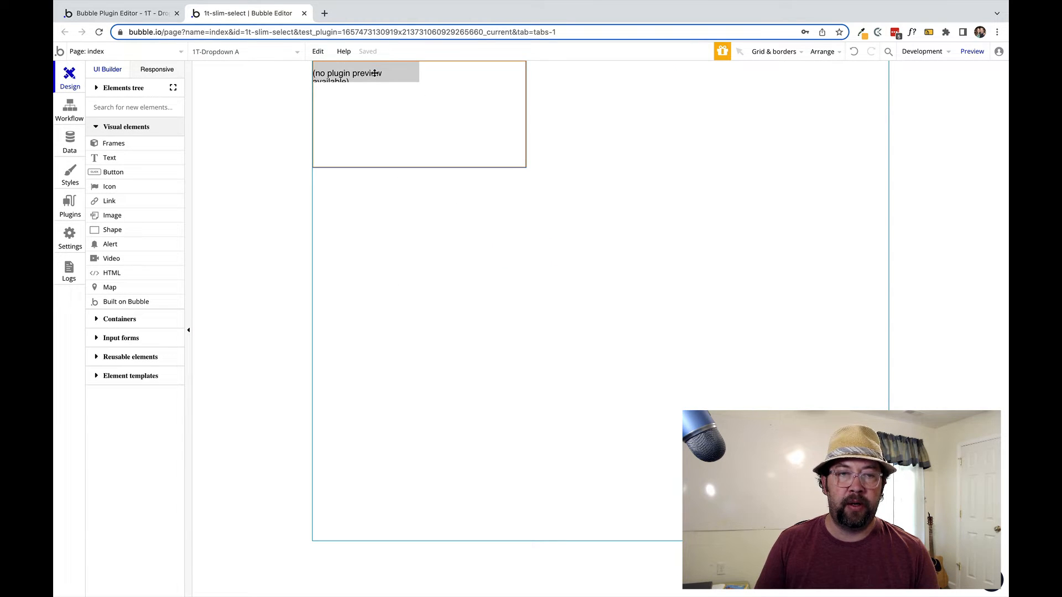
{"action": "key", "text": "Delete"}
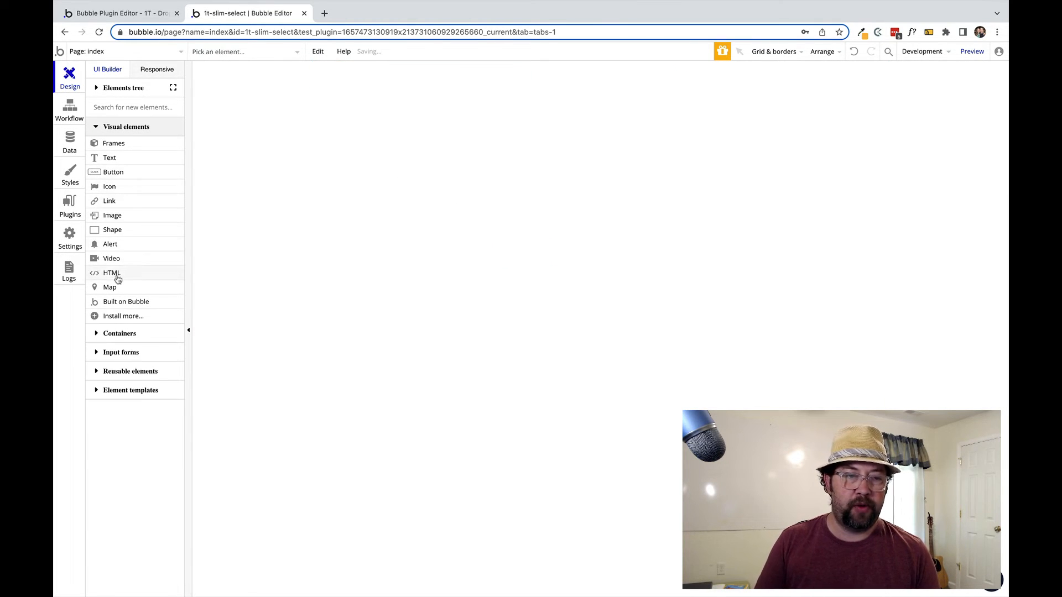
{"action": "left_click", "coordinate": [111, 352]}
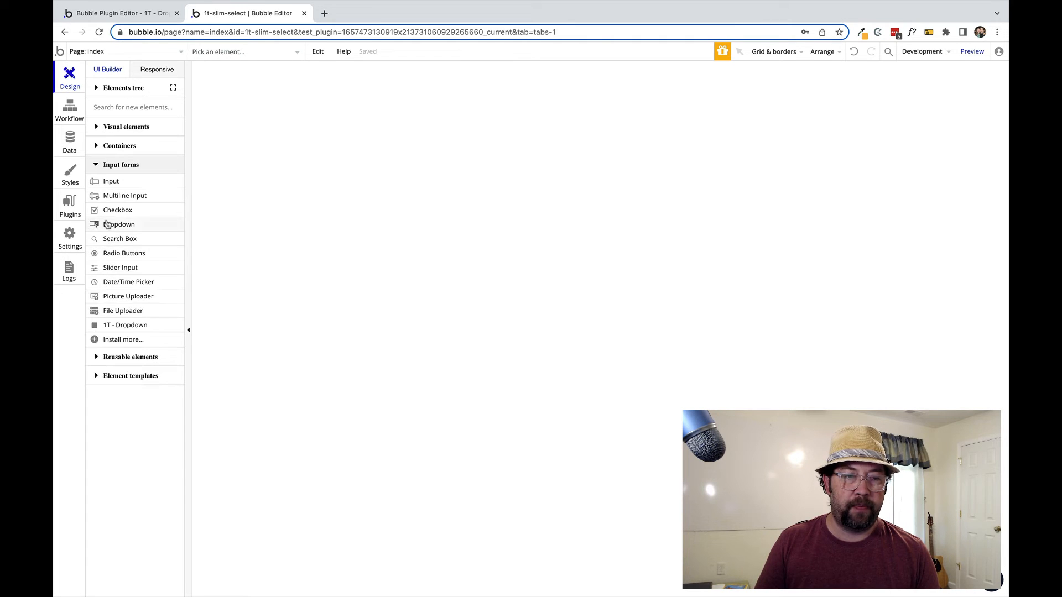
{"action": "left_click_drag", "start_coordinate": [114, 327], "coordinate": [383, 209]}
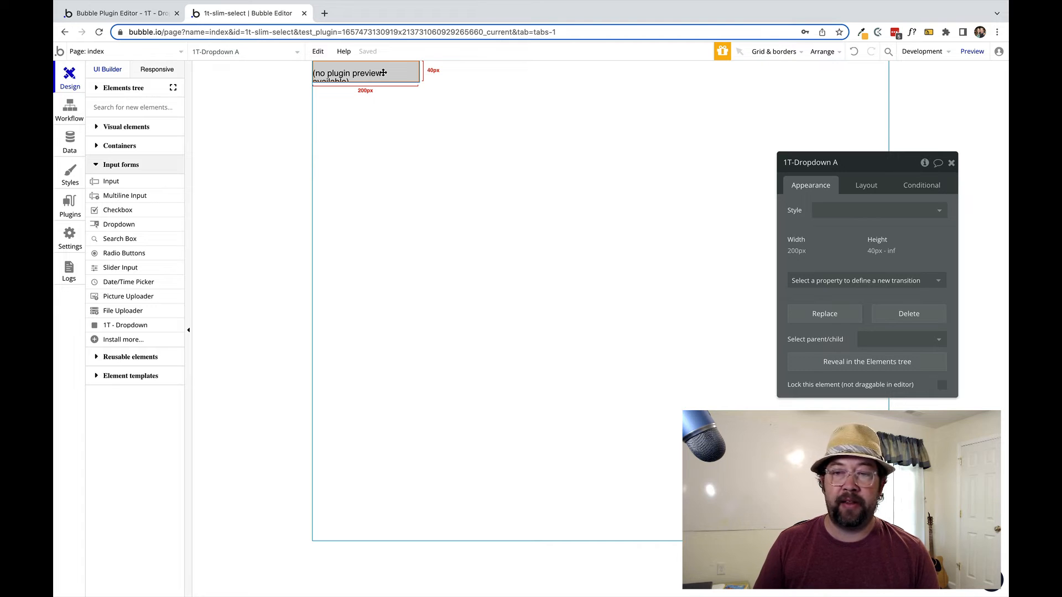
- Return to the plugin editor and create an element field named "Test Field" with the Static text editor
{"action": "left_click", "coordinate": [125, 13]}
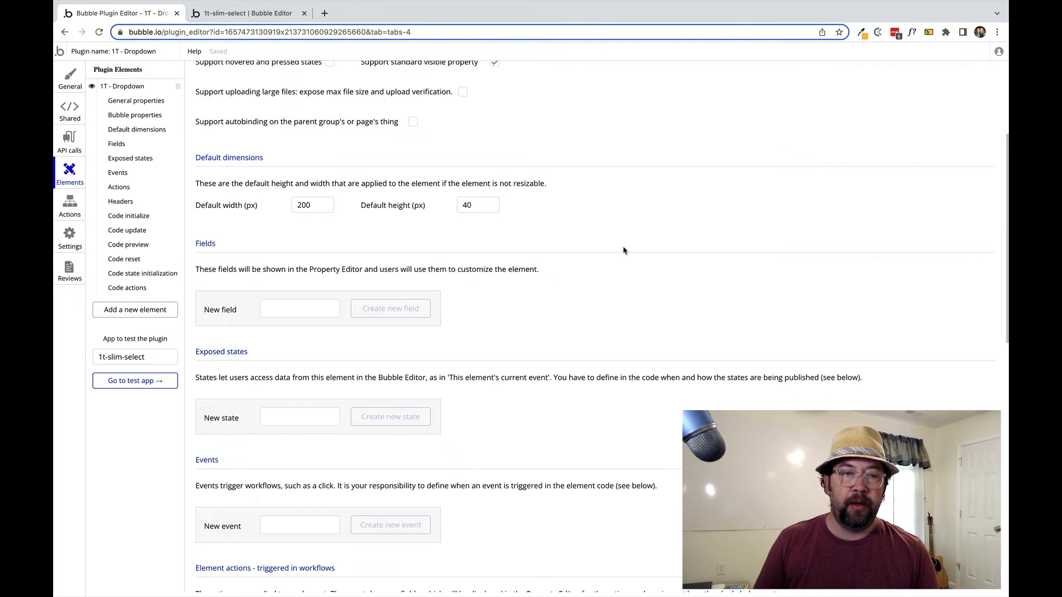
{"action": "scroll", "coordinate": [624, 250], "scroll_direction": "down", "scroll_amount": 5}
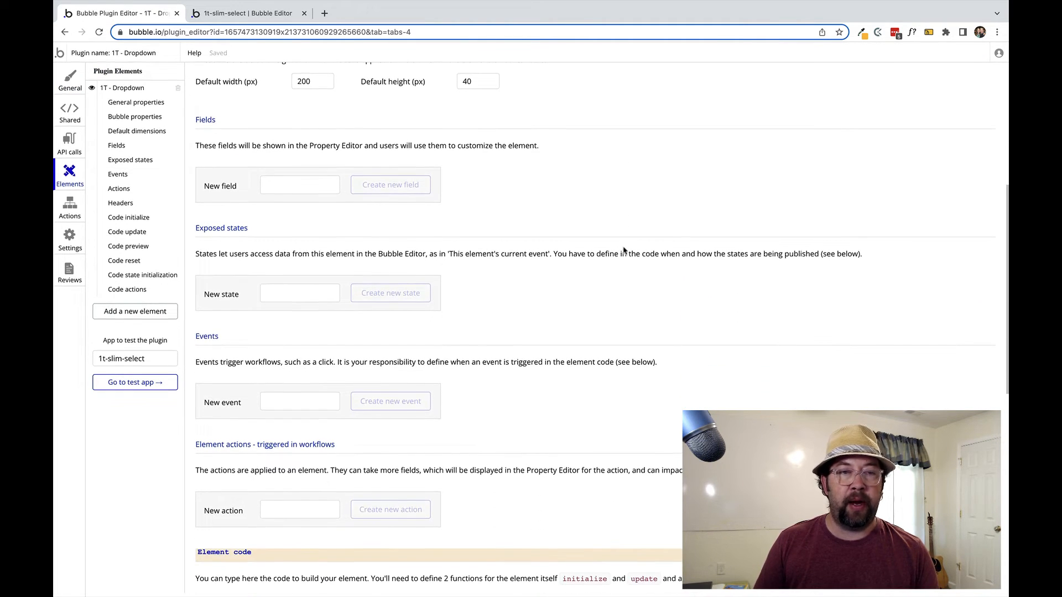
{"action": "scroll", "coordinate": [623, 251], "scroll_direction": "up", "scroll_amount": 1}
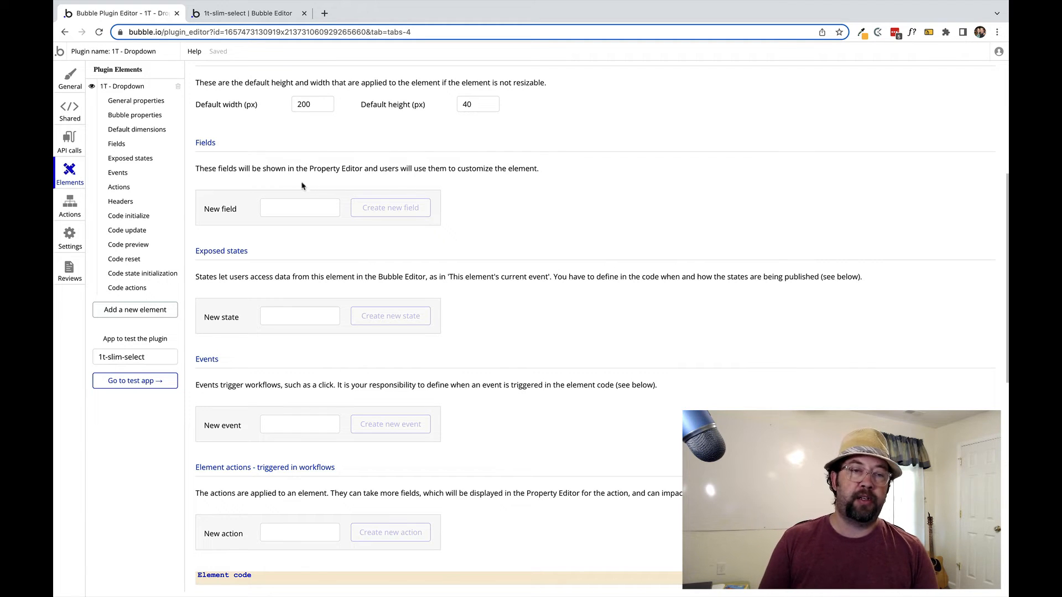
{"action": "left_click", "coordinate": [301, 207]}
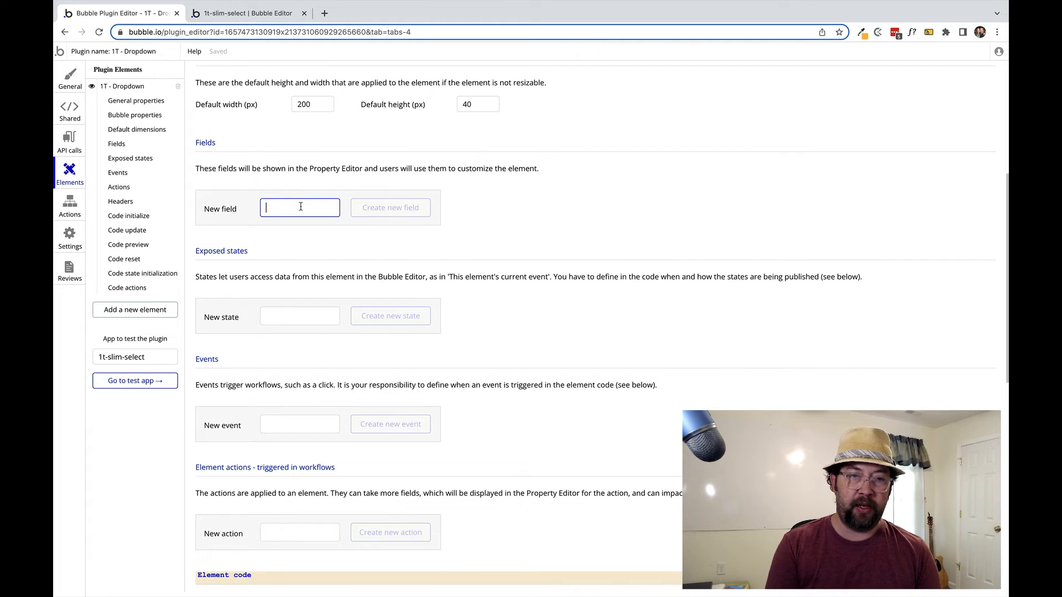
{"action": "type", "text": "Test "}
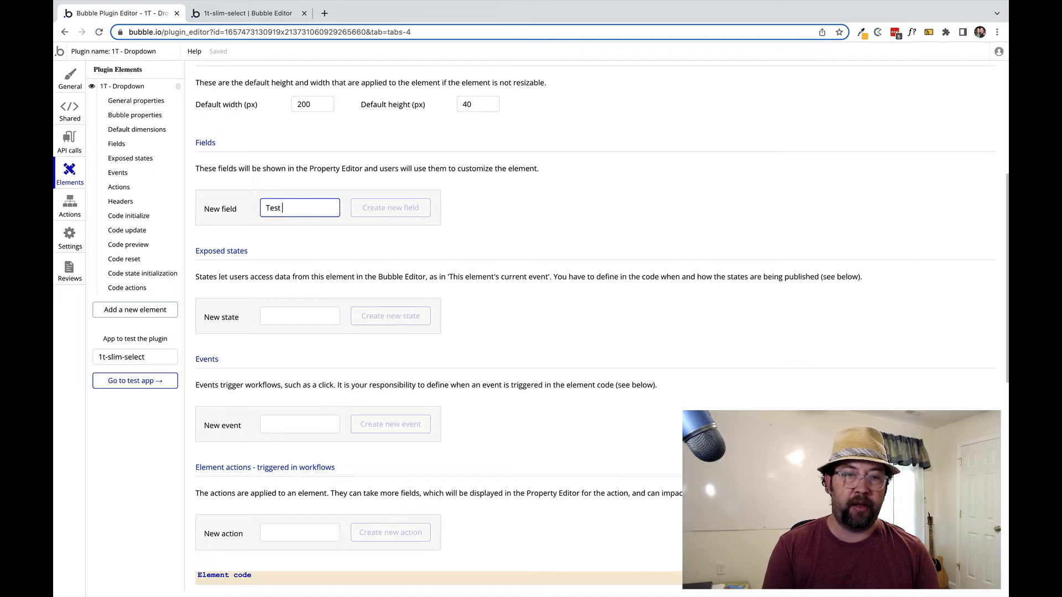
{"action": "type", "text": "Field"}
{"action": "left_click", "coordinate": [391, 208]}
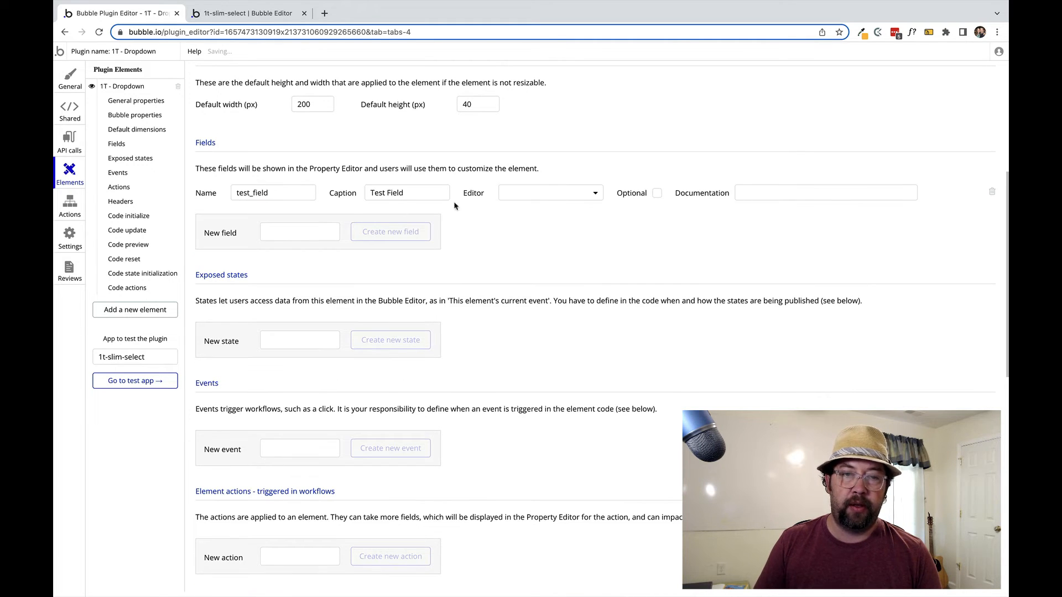
{"action": "left_click", "coordinate": [547, 193]}
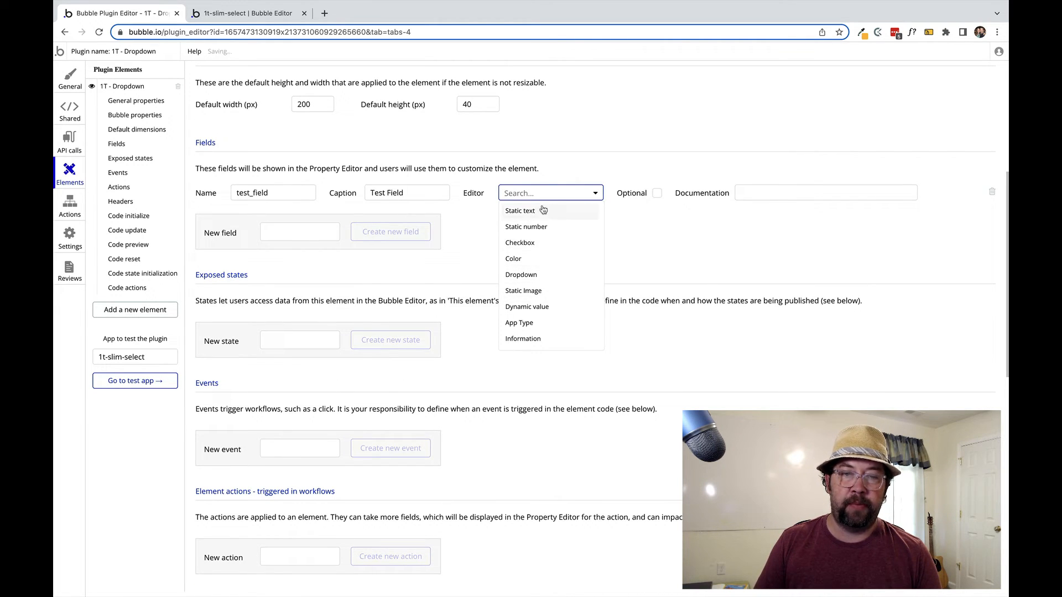
{"action": "left_click", "coordinate": [544, 211]}
- Reload the test app, dismissing the trial offer, and compare Test Field in the dropdown's properties with its definition in the plugin editor
{"action": "left_click", "coordinate": [242, 7]}
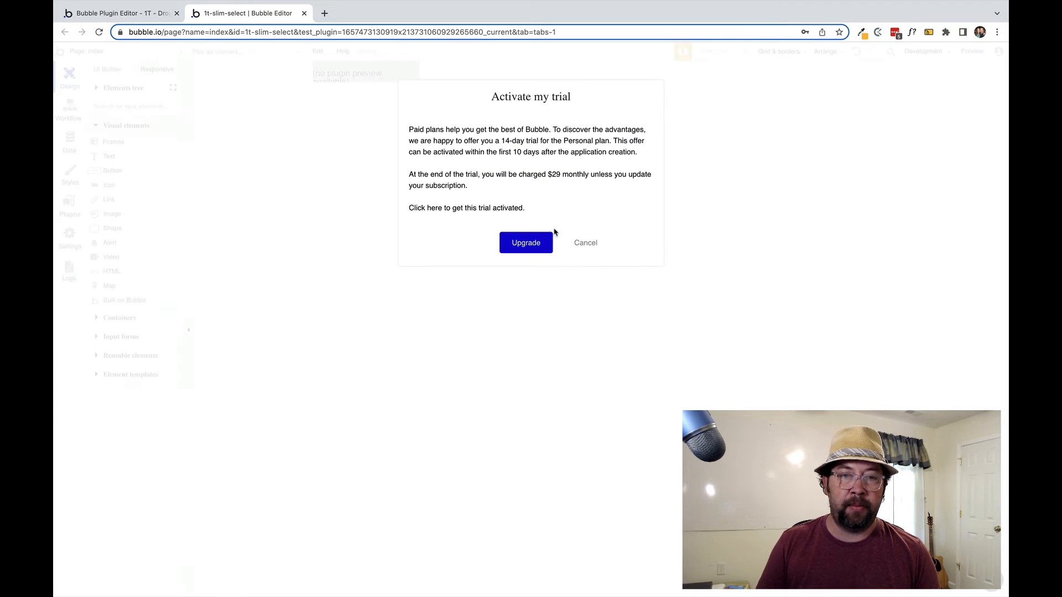
{"action": "left_click", "coordinate": [584, 244]}
{"action": "left_click", "coordinate": [336, 66]}
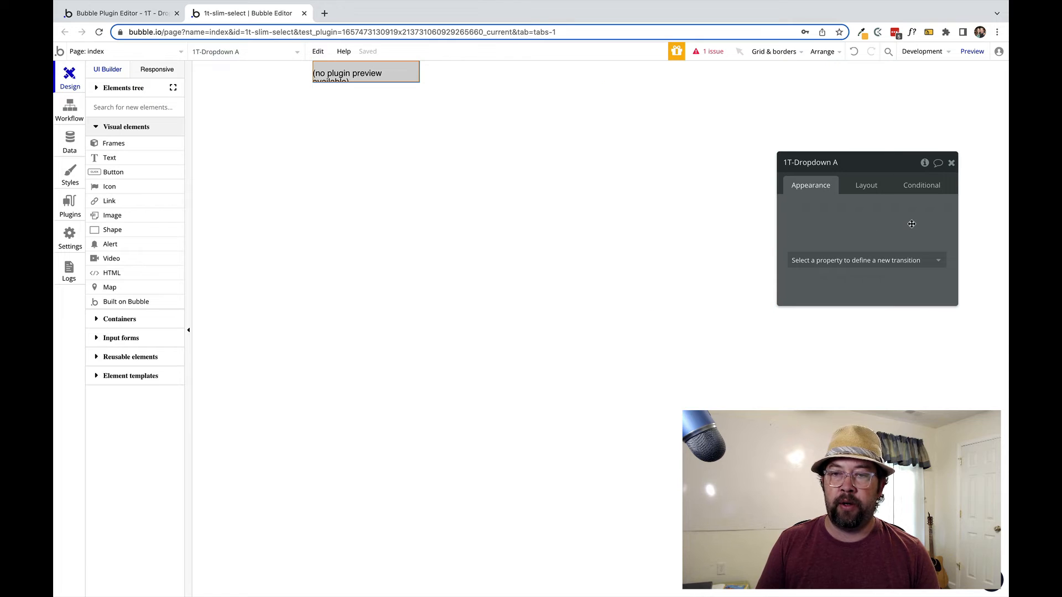
{"action": "left_click_drag", "start_coordinate": [919, 224], "coordinate": [640, 130]}
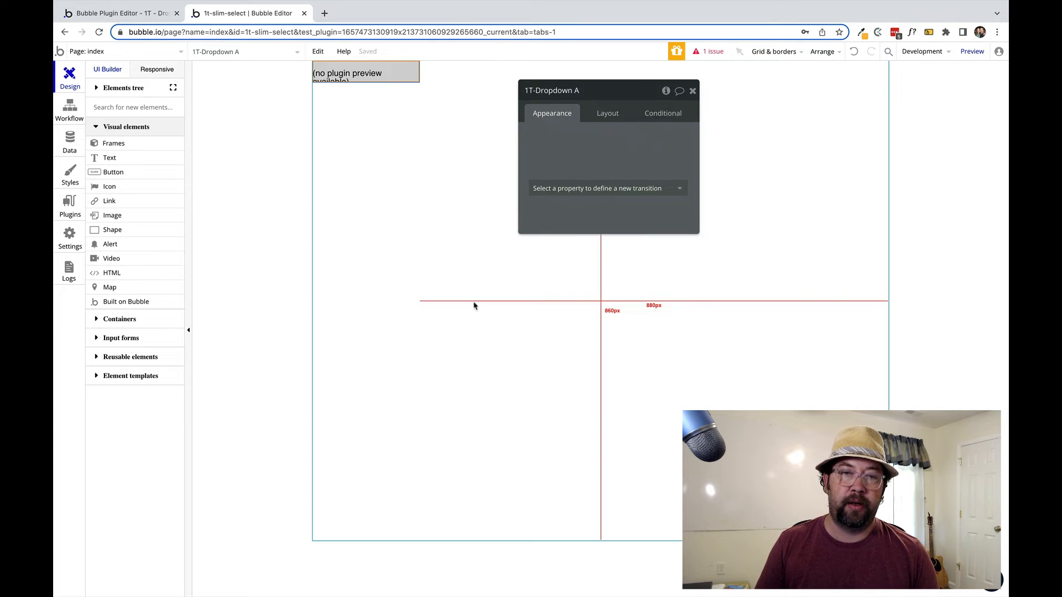
{"action": "left_click", "coordinate": [620, 139]}
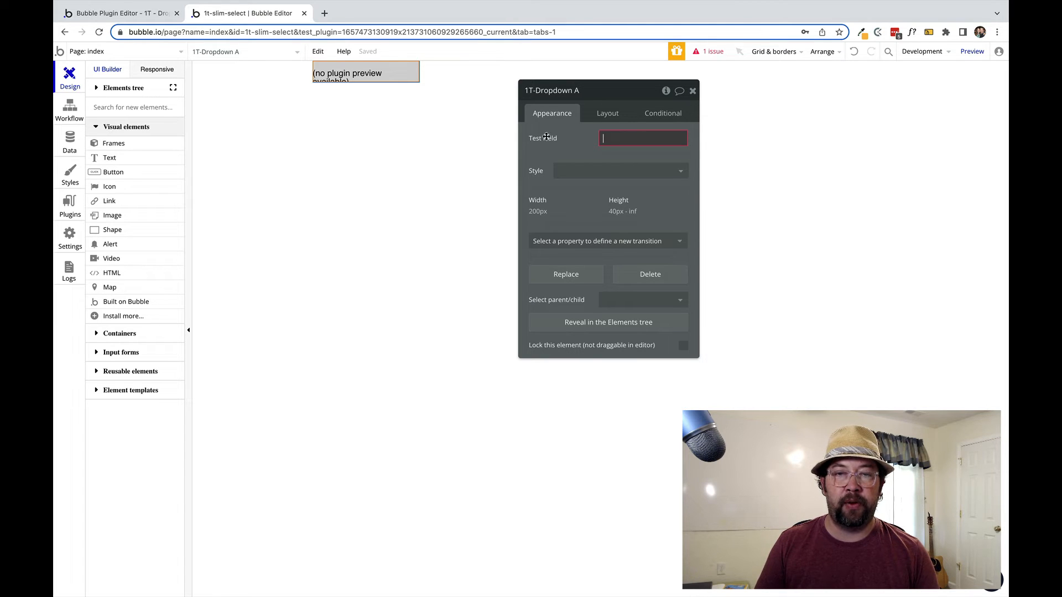
{"action": "left_click", "coordinate": [129, 13]}
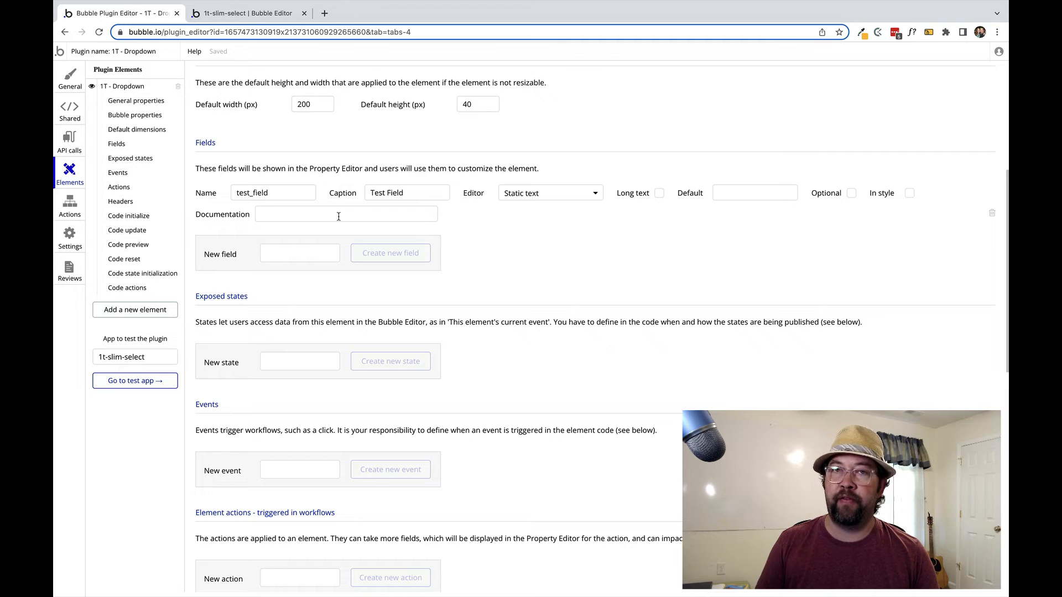
{"action": "left_click", "coordinate": [253, 15]}
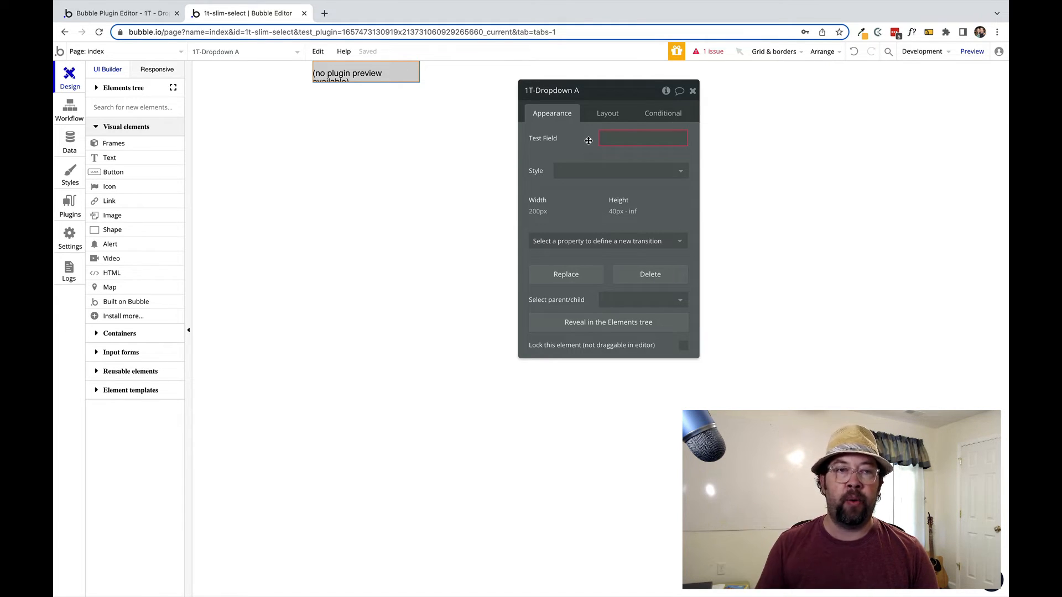
- Go back to the plugin editor and delete the Test Field from the element's fields
{"action": "left_click", "coordinate": [112, 14]}
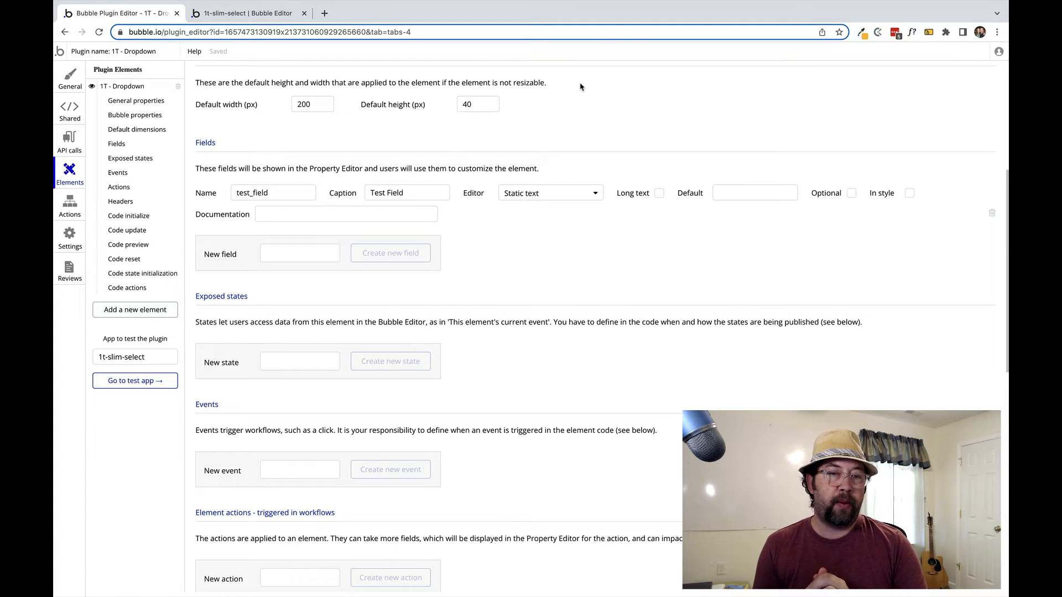
{"action": "left_click", "coordinate": [991, 214]}
{"action": "left_click", "coordinate": [540, 162]}
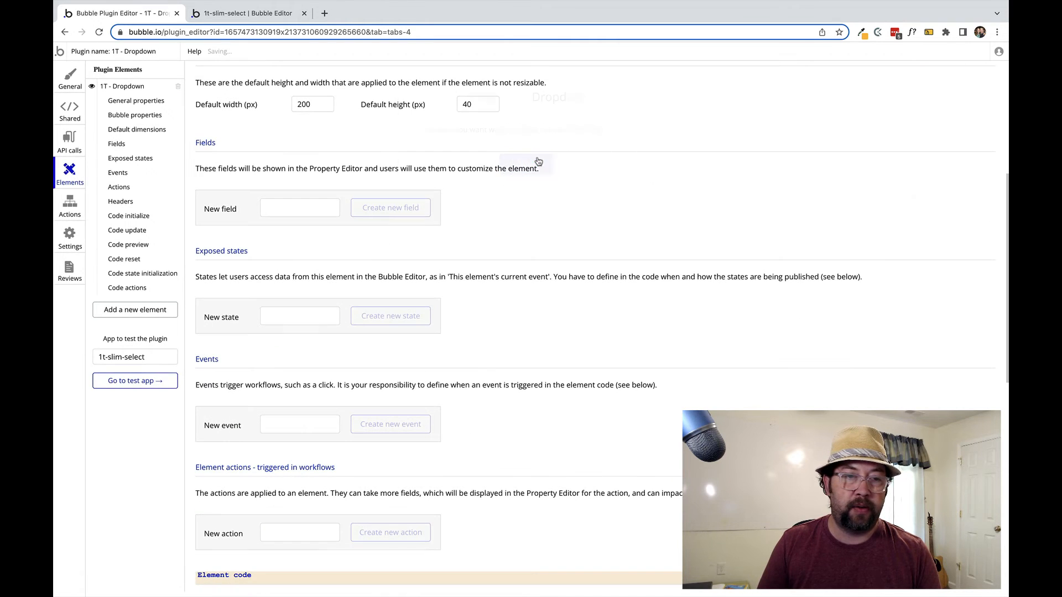
- Create an element field named "Placeholder" that takes a dynamic value of type text
{"action": "left_click", "coordinate": [287, 211]}
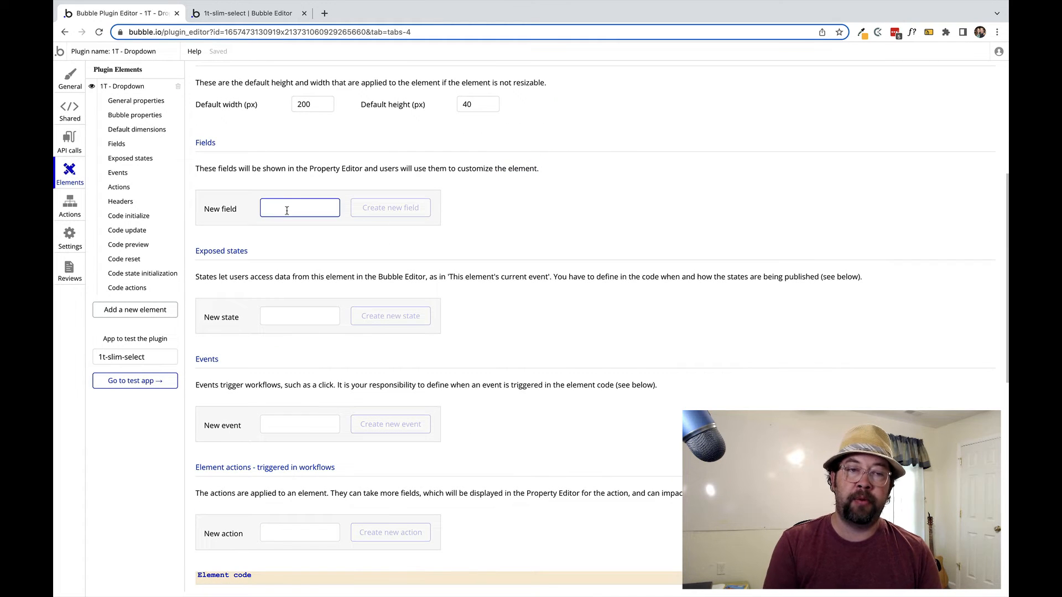
{"action": "type", "text": "Placehold"}
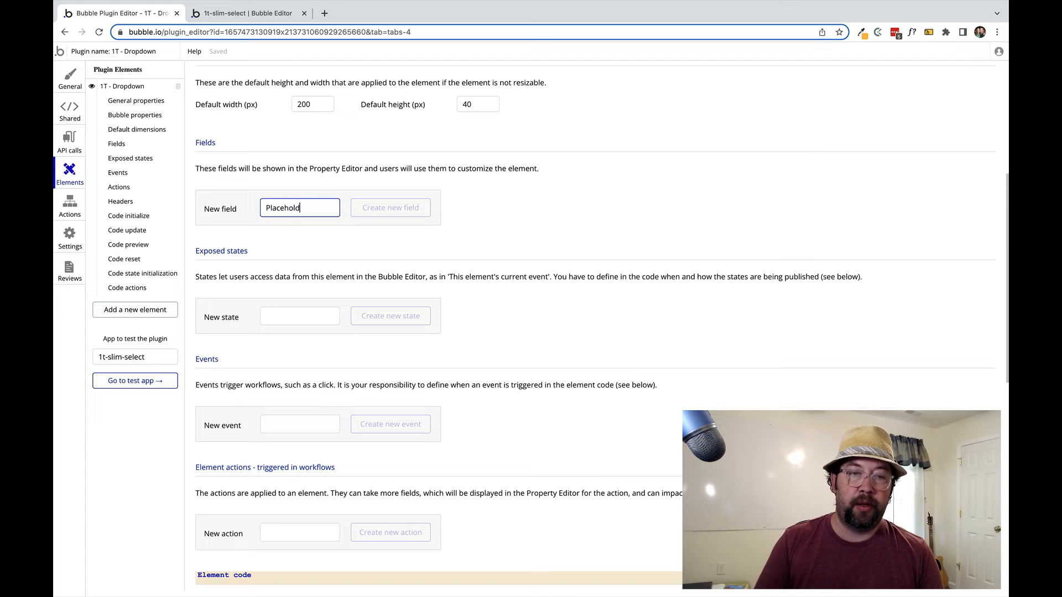
{"action": "type", "text": "er"}
{"action": "left_click", "coordinate": [397, 210]}
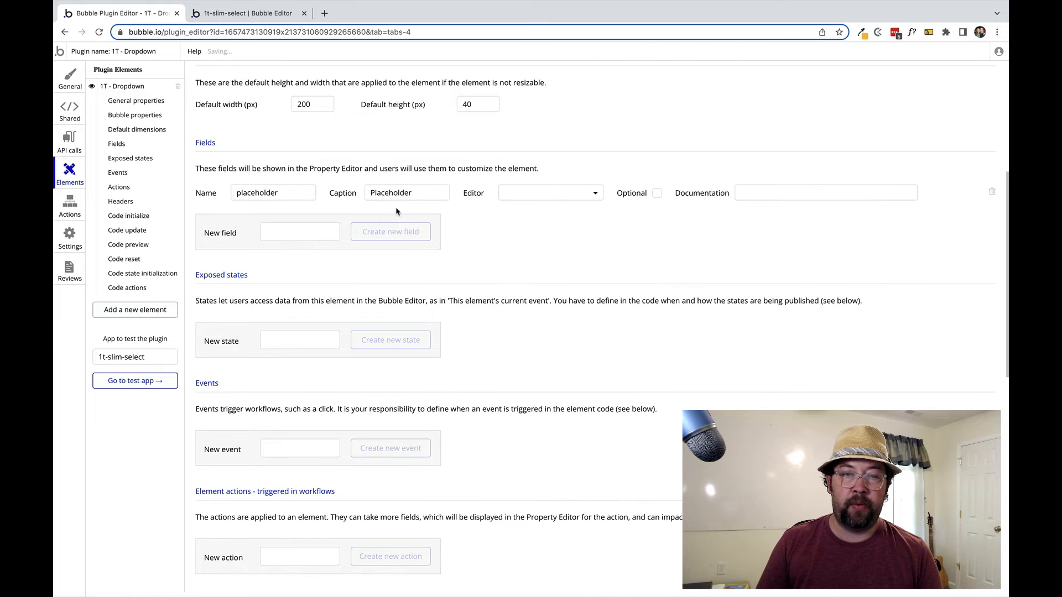
{"action": "left_click", "coordinate": [543, 191]}
{"action": "left_click", "coordinate": [528, 309]}
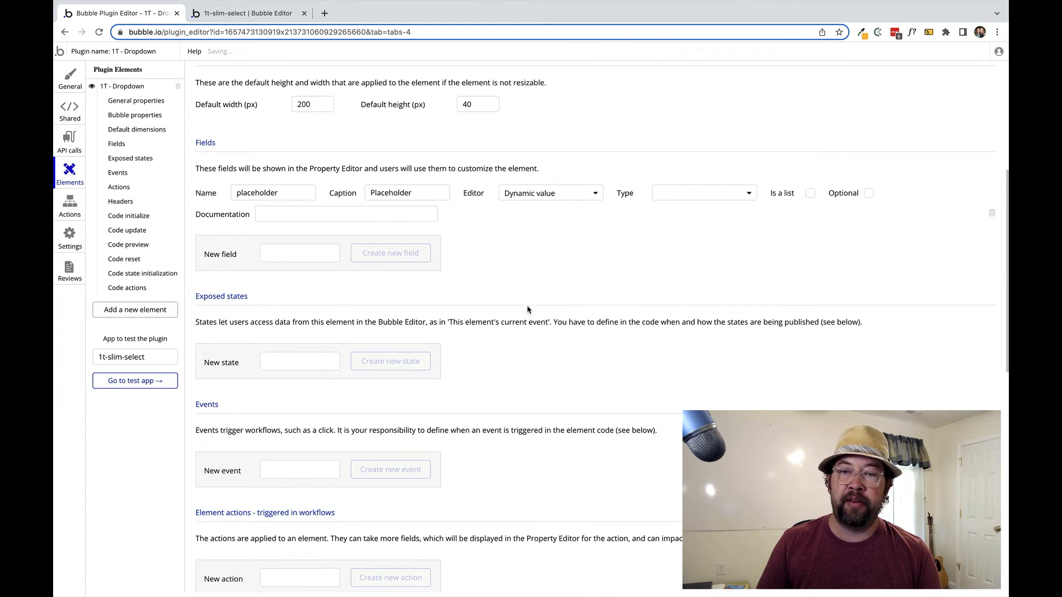
{"action": "left_click", "coordinate": [703, 198]}
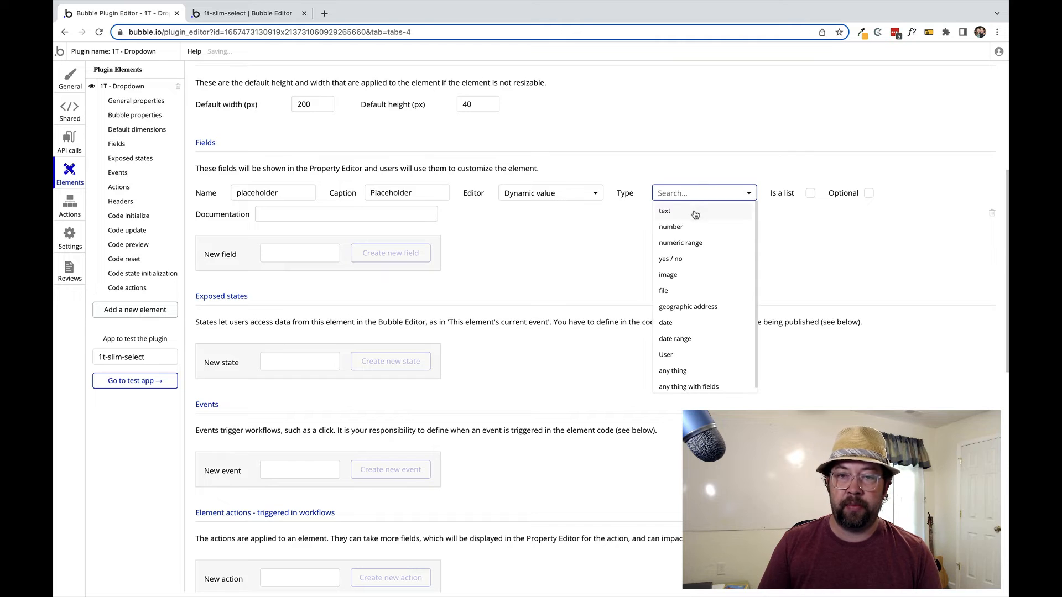
{"action": "left_click", "coordinate": [695, 212]}
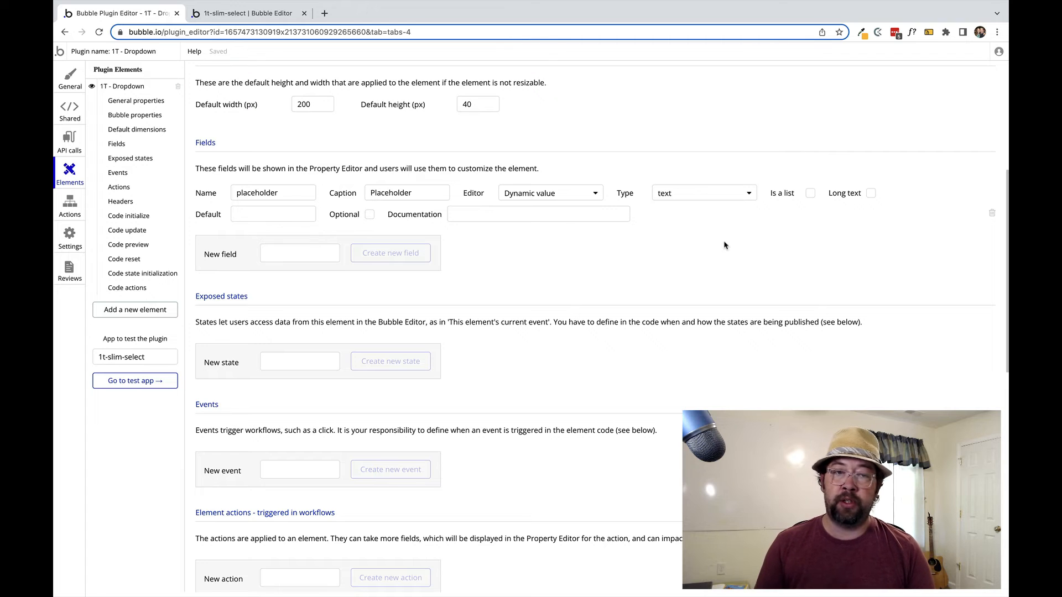
- Create an element field named "Data type" that uses the App Type editor
{"action": "left_click", "coordinate": [318, 247]}
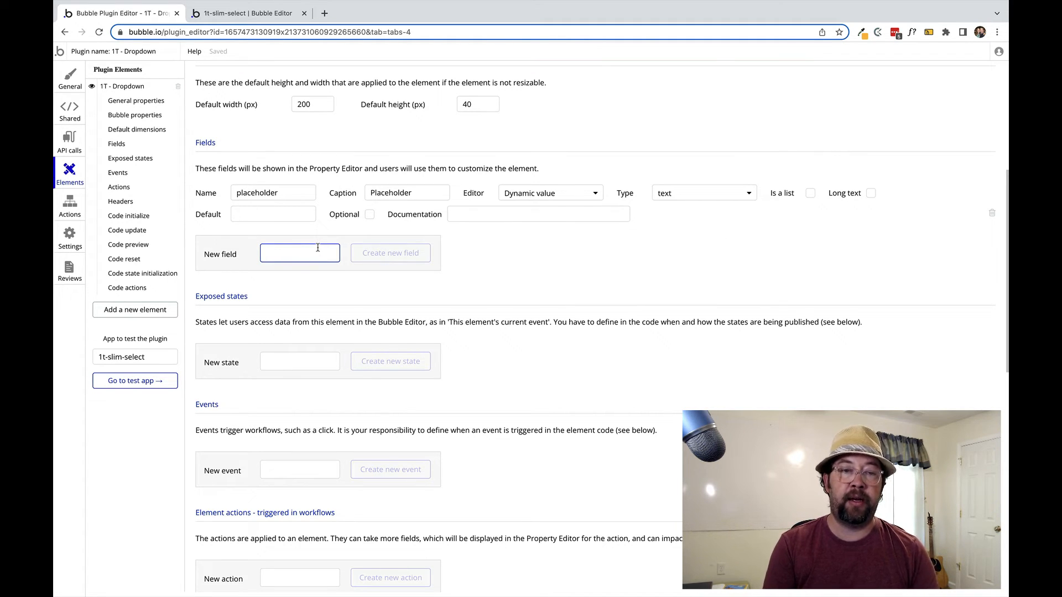
{"action": "type", "text": "Dat"}
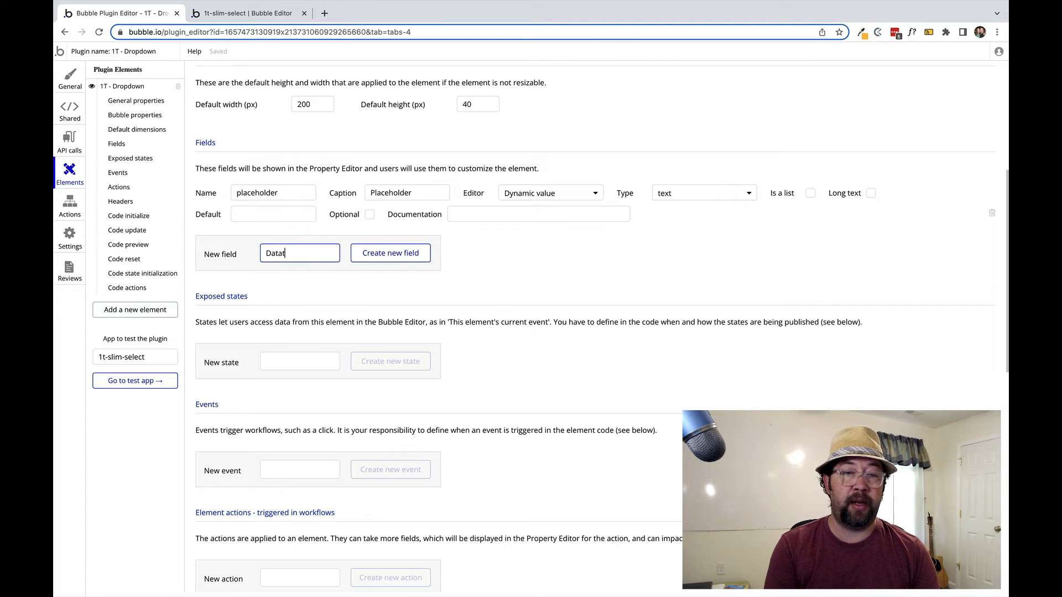
{"action": "type", "text": "a type"}
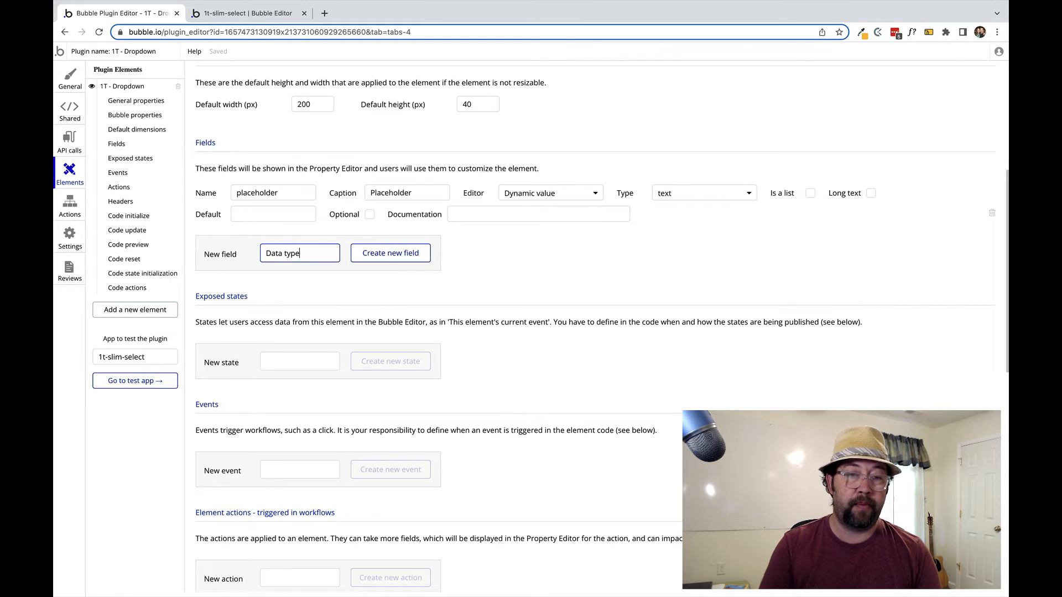
{"action": "left_click", "coordinate": [372, 253]}
{"action": "left_click", "coordinate": [550, 248]}
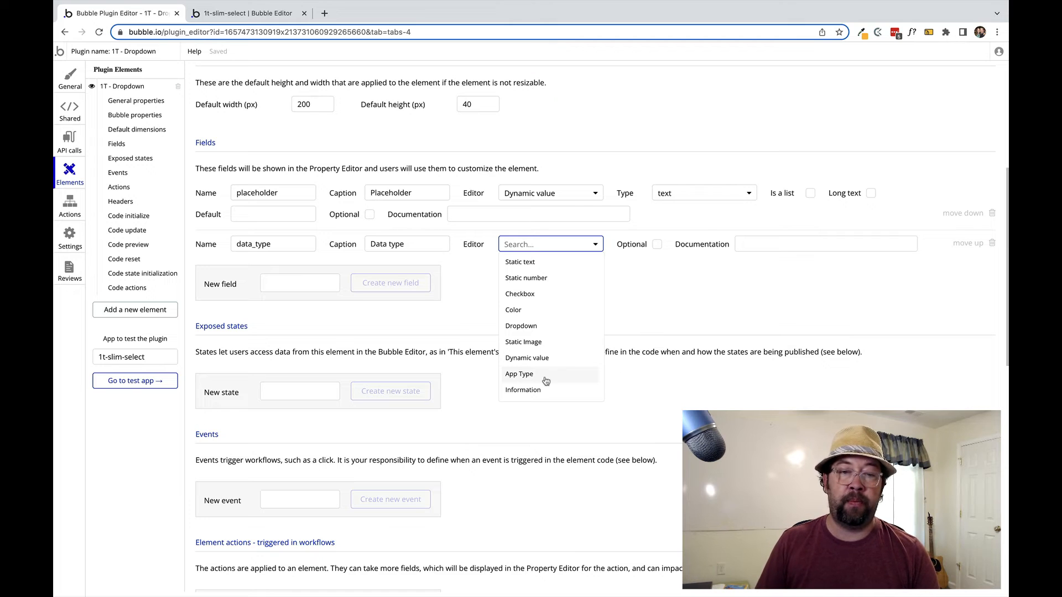
{"action": "left_click", "coordinate": [524, 374]}
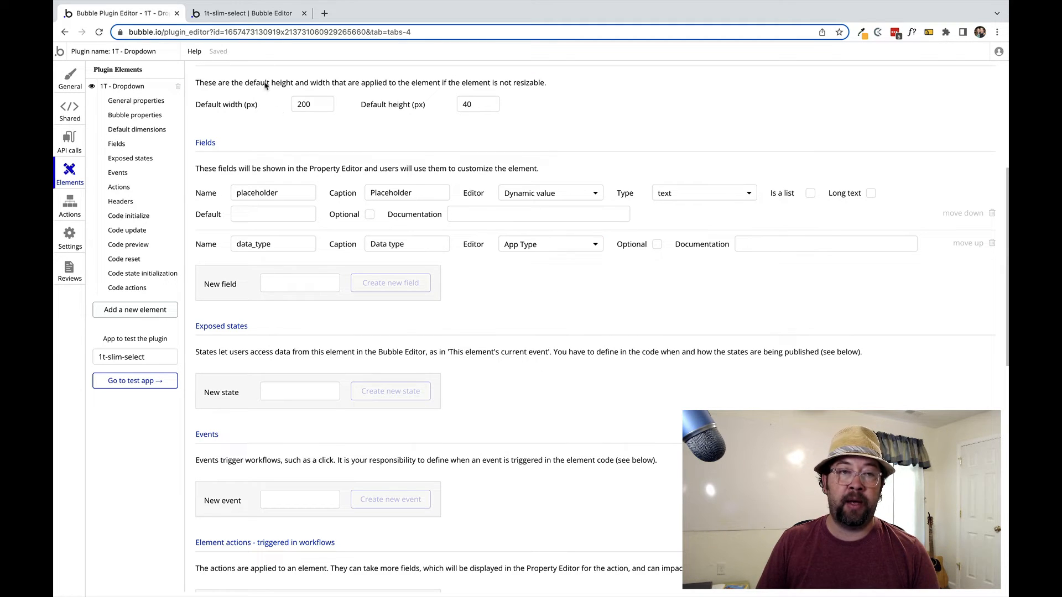
- Check the custom data types defined in the 1t-slim-select test app, then return to the plugin editor
{"action": "left_click", "coordinate": [243, 13]}
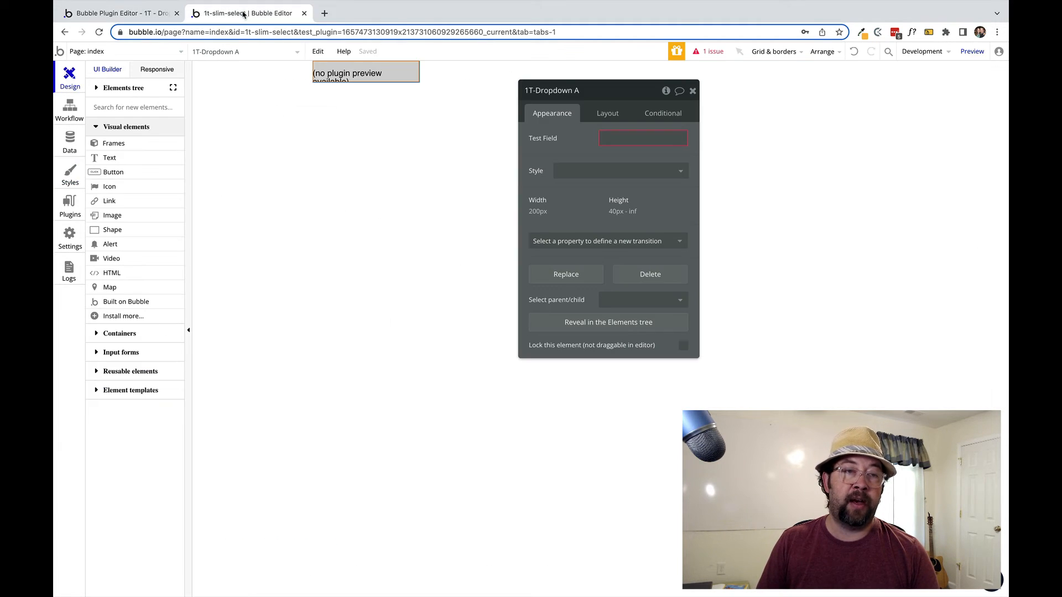
{"action": "left_click", "coordinate": [70, 141]}
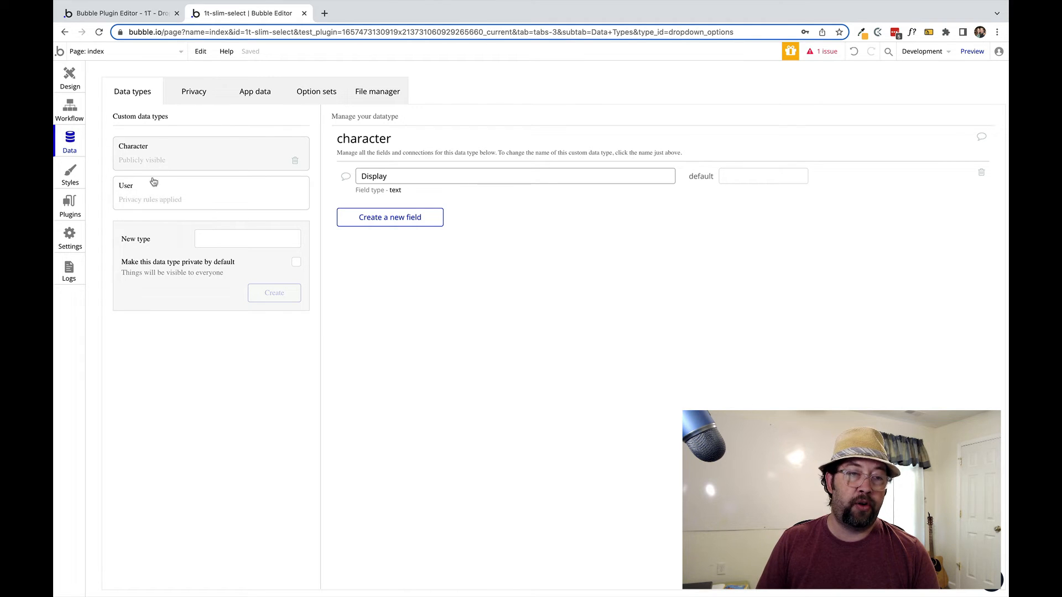
{"action": "left_click", "coordinate": [70, 78]}
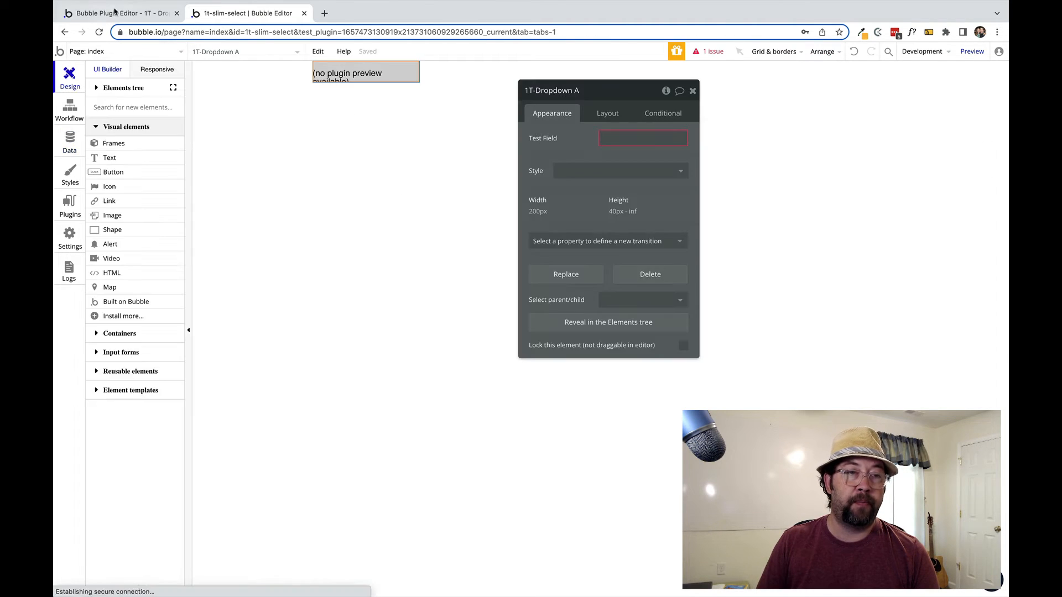
{"action": "left_click", "coordinate": [116, 13]}
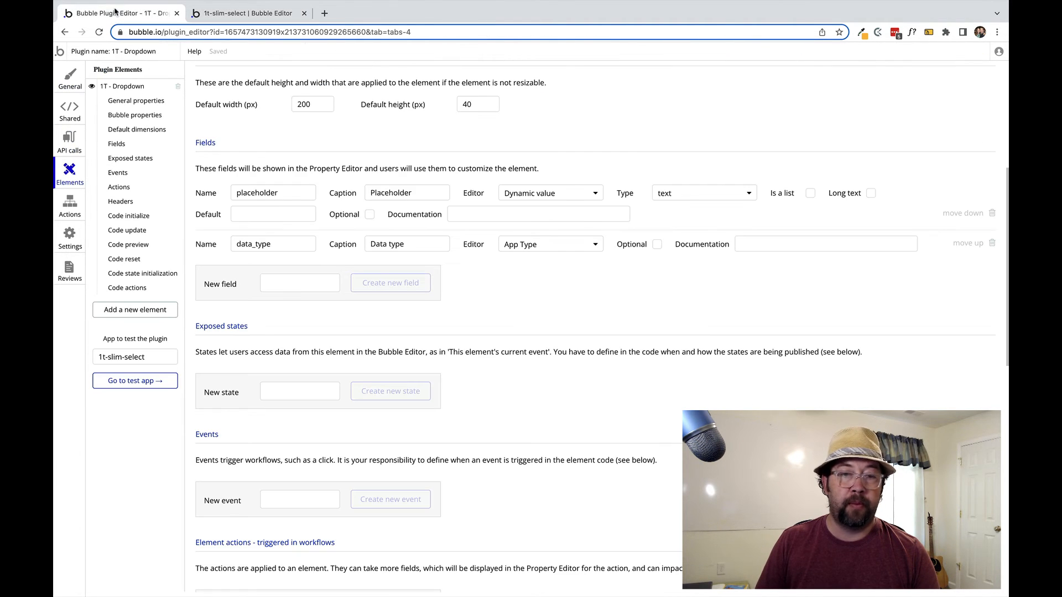
- Create a "List of options" field as a dynamic value that is a list, with its type set as data_type
{"action": "left_click", "coordinate": [295, 281]}
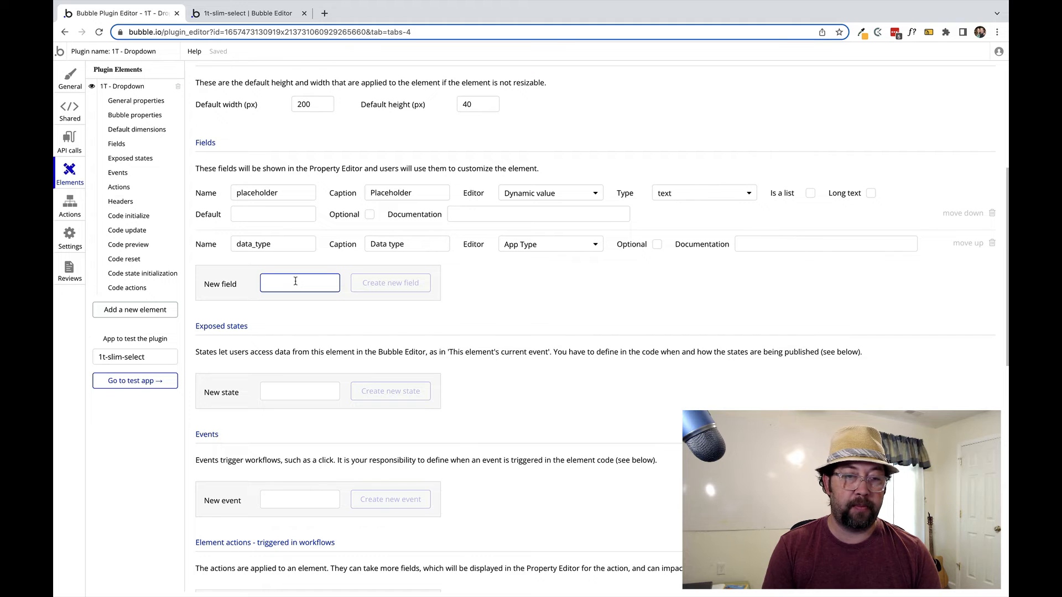
{"action": "type", "text": "List of"}
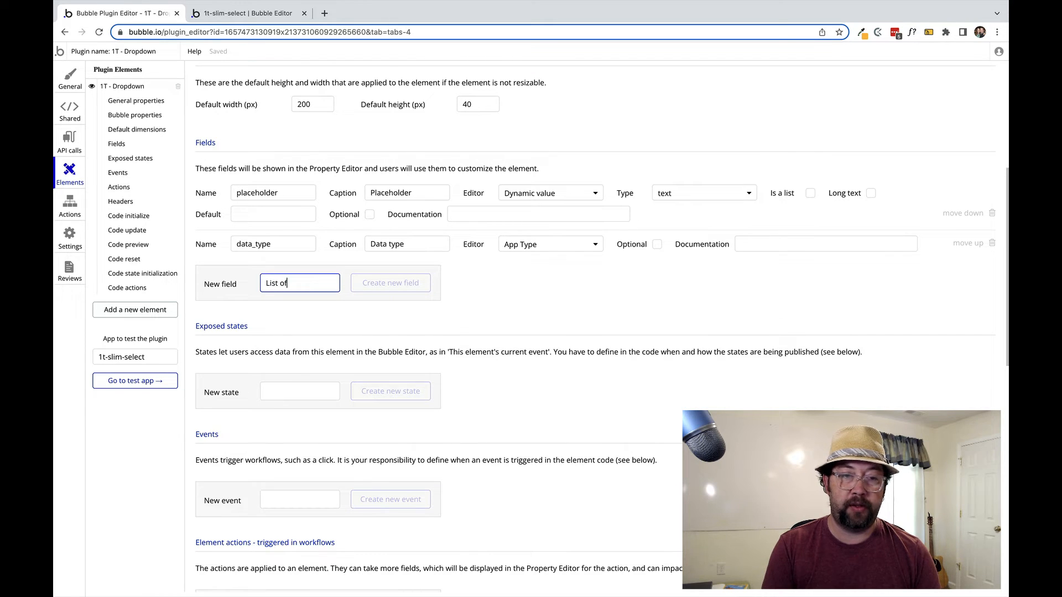
{"action": "type", "text": " options"}
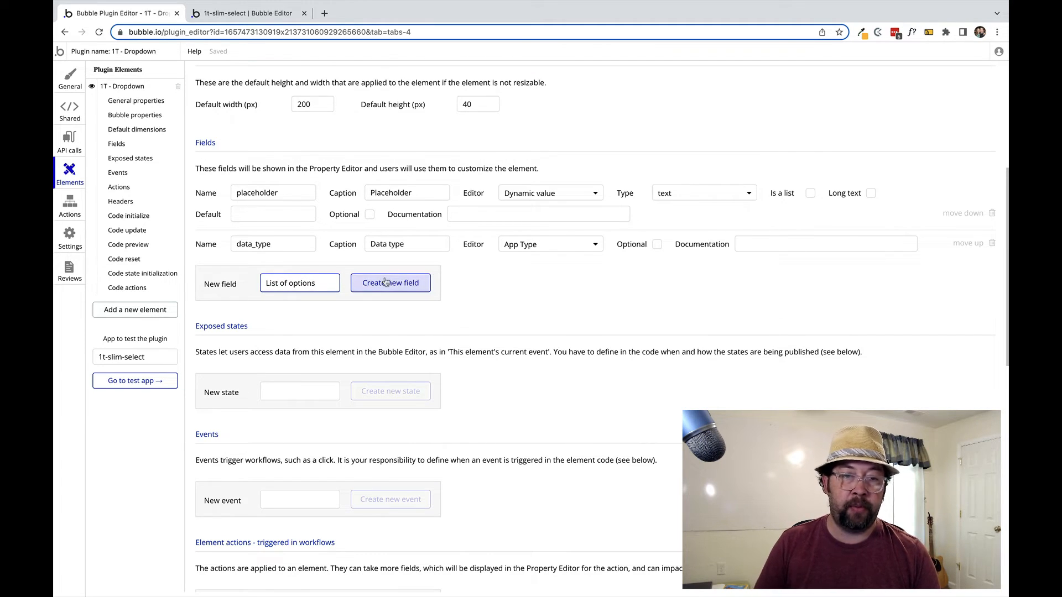
{"action": "left_click", "coordinate": [386, 286]}
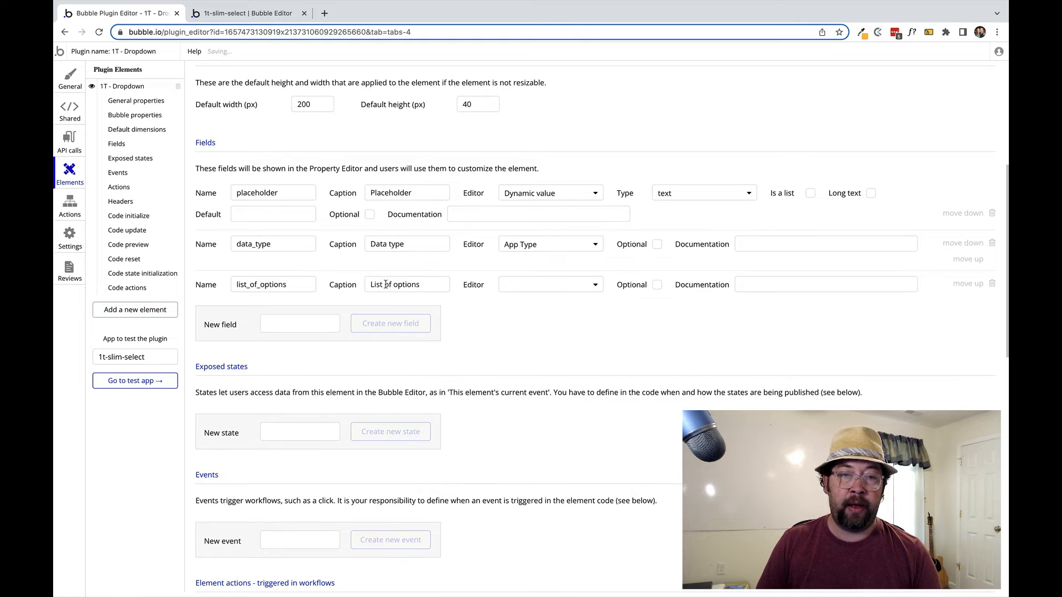
{"action": "left_click", "coordinate": [574, 284]}
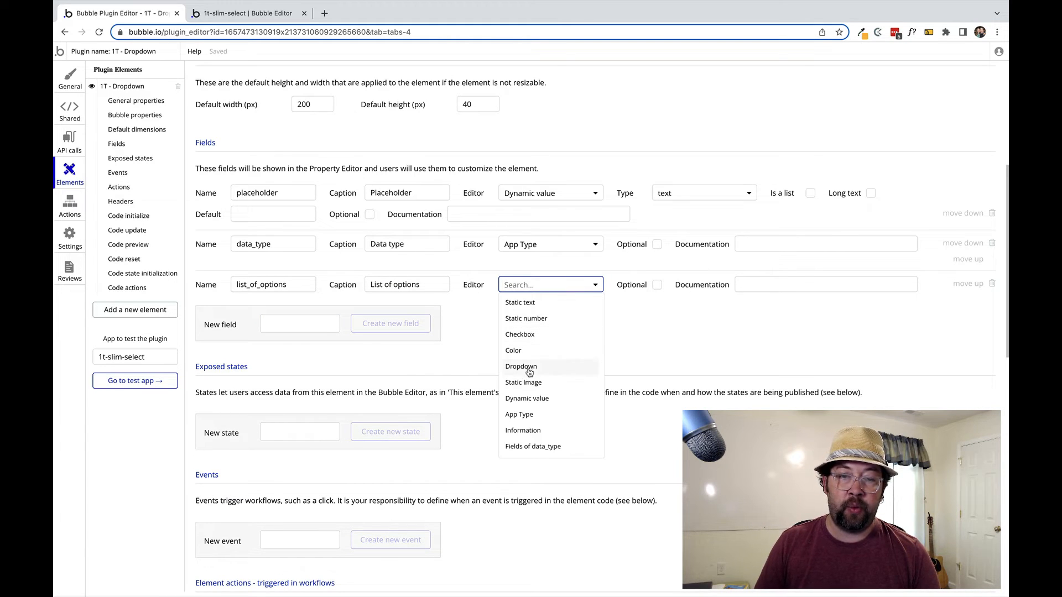
{"action": "left_click", "coordinate": [521, 399]}
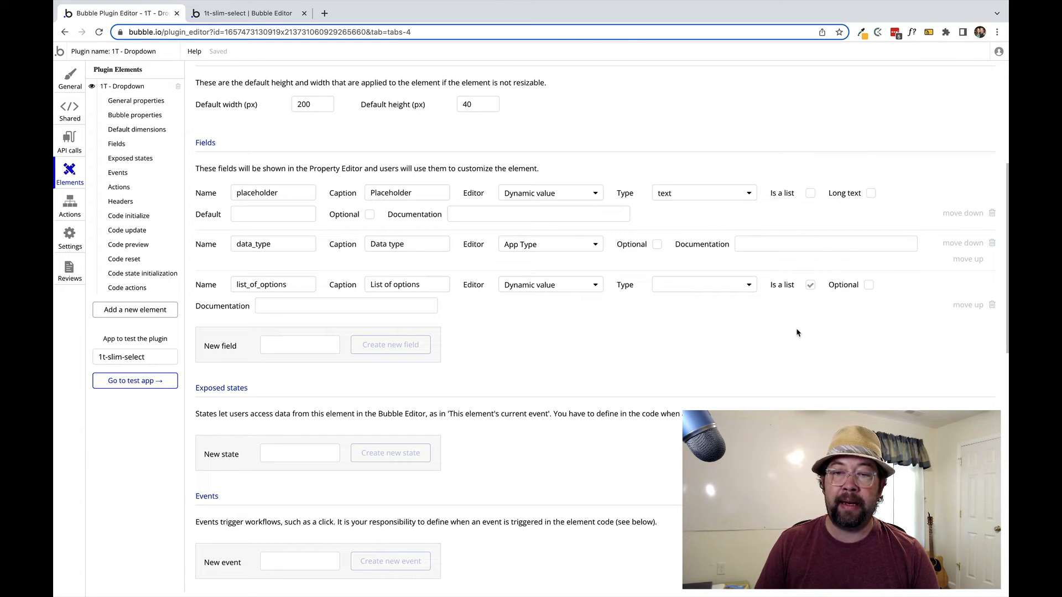
{"action": "left_click", "coordinate": [705, 285]}
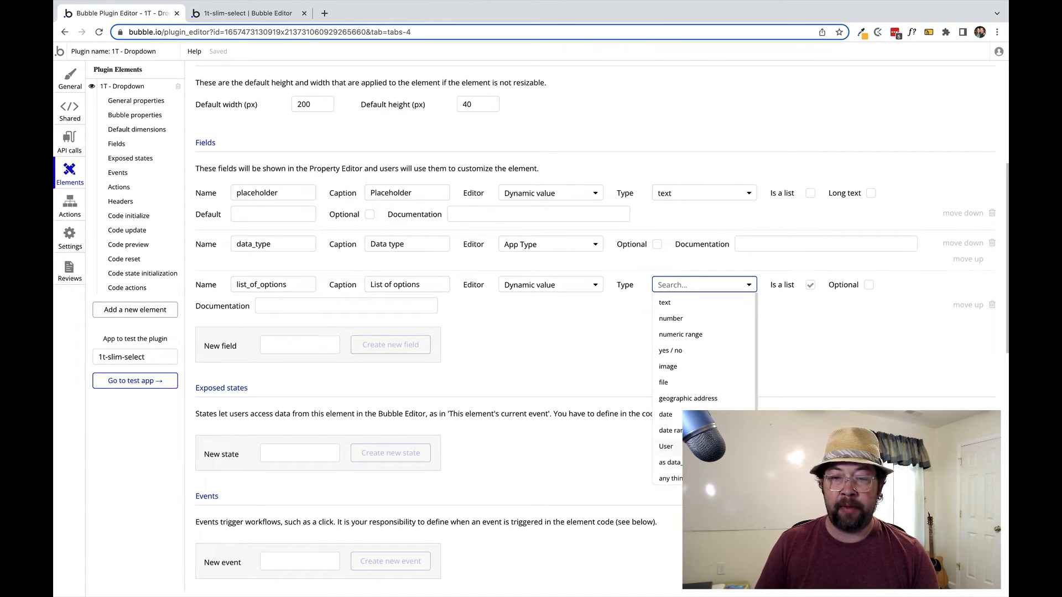
{"action": "left_click", "coordinate": [692, 462]}
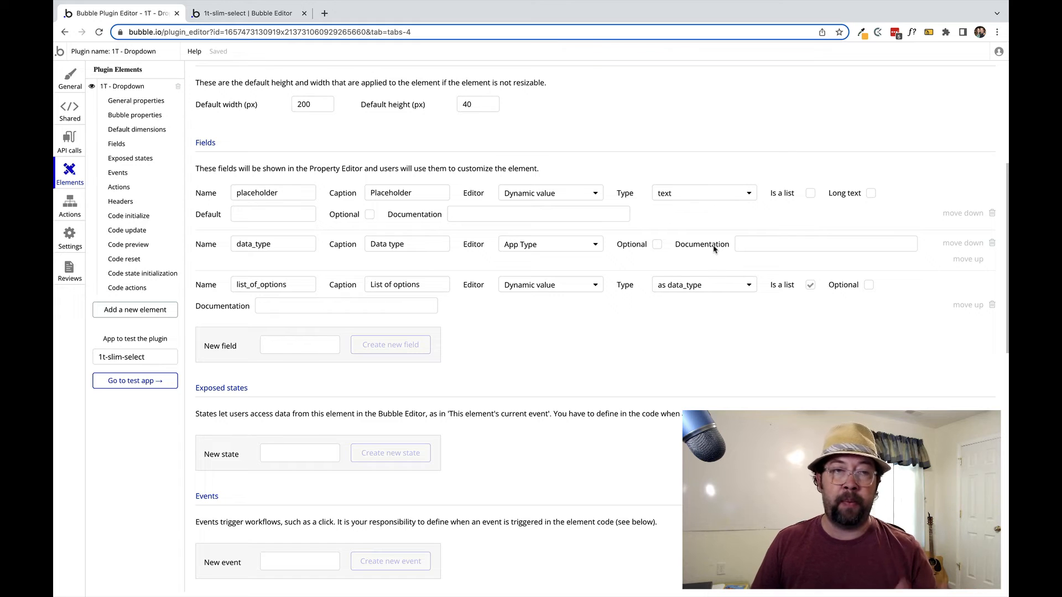
- Reload the 1t-slim-select test app, dismiss the trial offer, and open the dropdown element's properties beside the element
{"action": "left_click", "coordinate": [234, 13]}
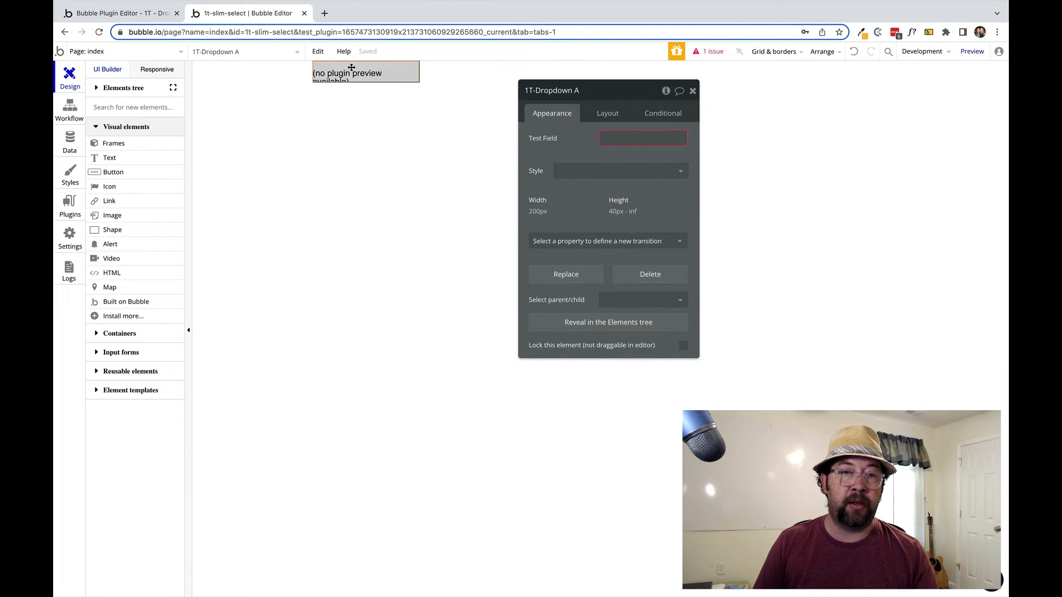
{"action": "left_click", "coordinate": [99, 32]}
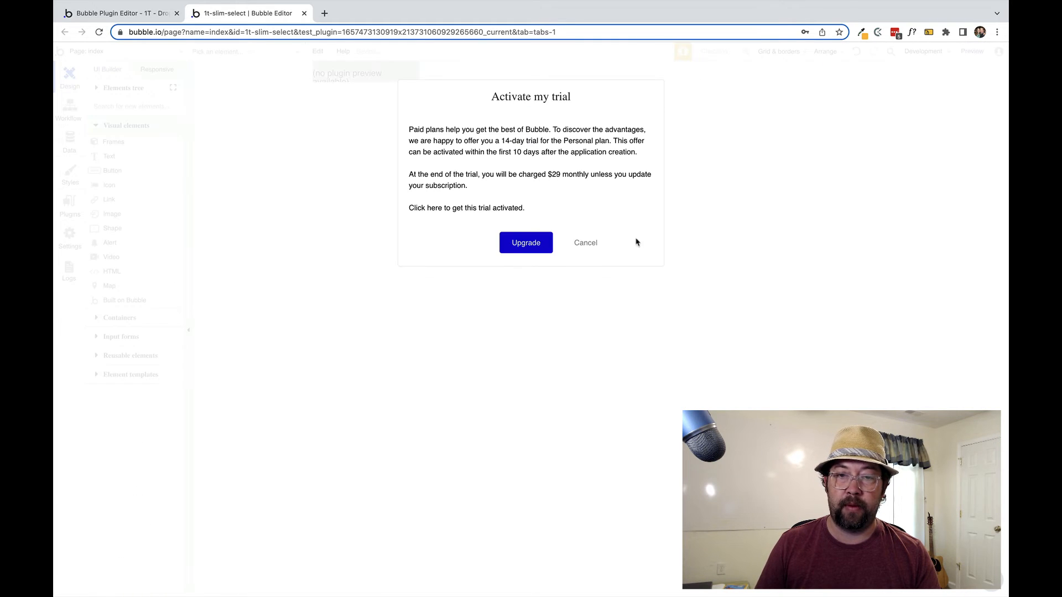
{"action": "left_click", "coordinate": [585, 243]}
{"action": "double_click", "coordinate": [393, 74]}
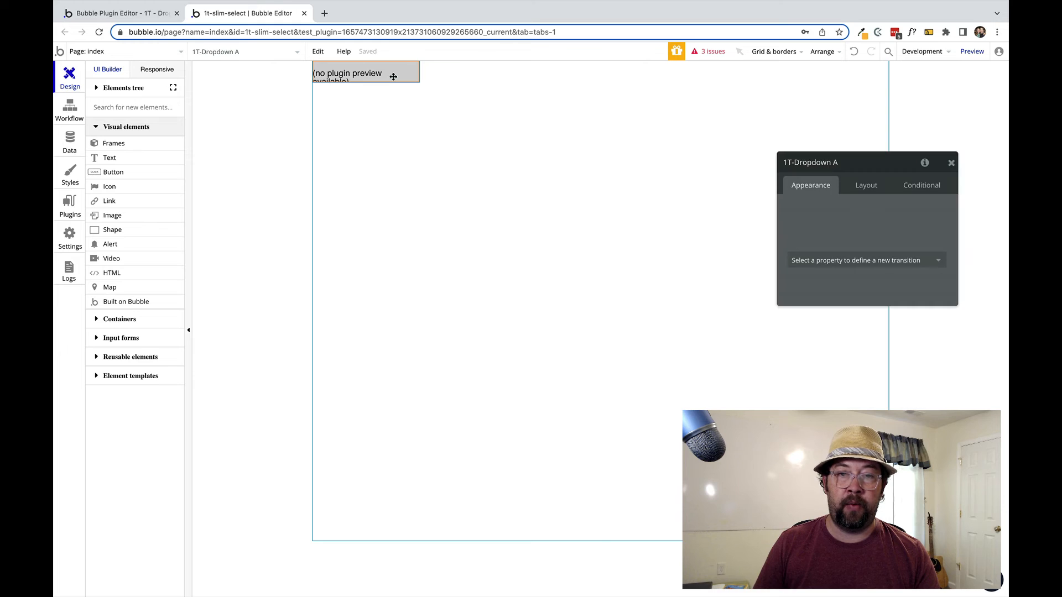
{"action": "left_click_drag", "start_coordinate": [828, 239], "coordinate": [551, 174]}
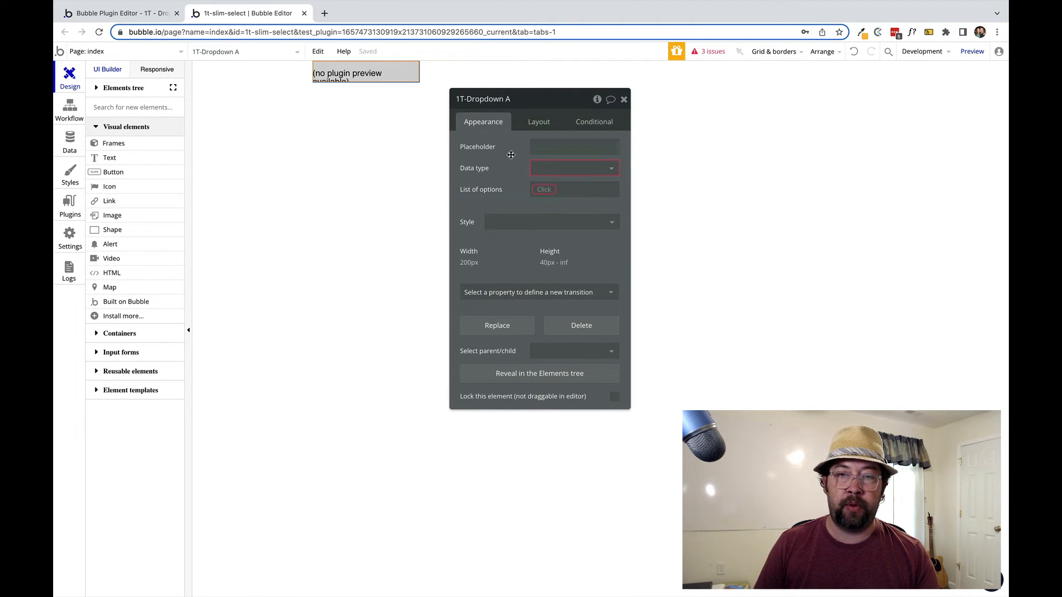
- Set the dropdown's Placeholder to "Select a character..."
{"action": "left_click", "coordinate": [589, 141]}
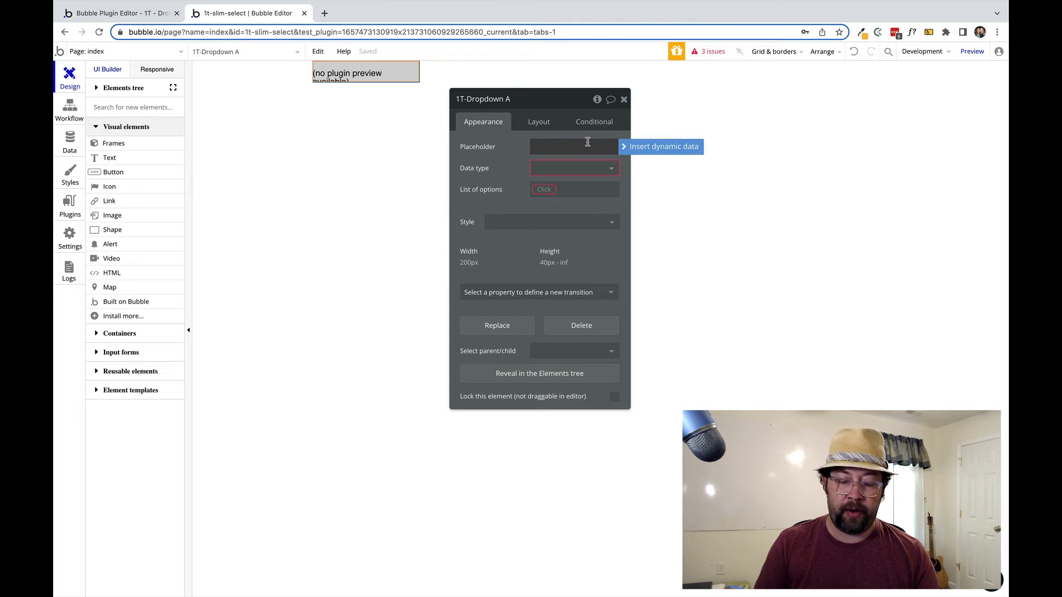
{"action": "type", "text": "Select a character..."}
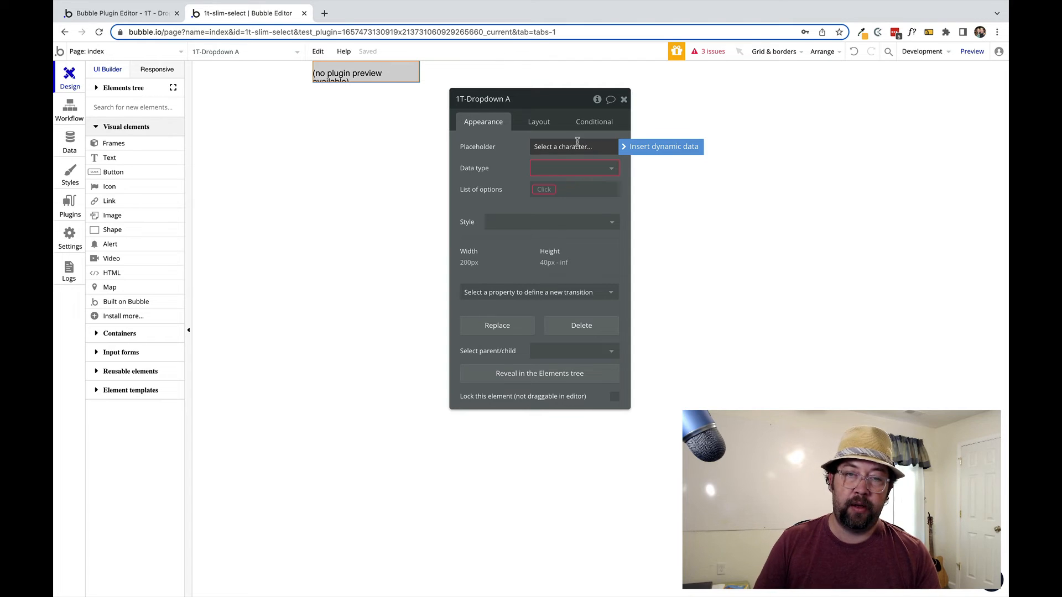
{"action": "left_click", "coordinate": [514, 146]}
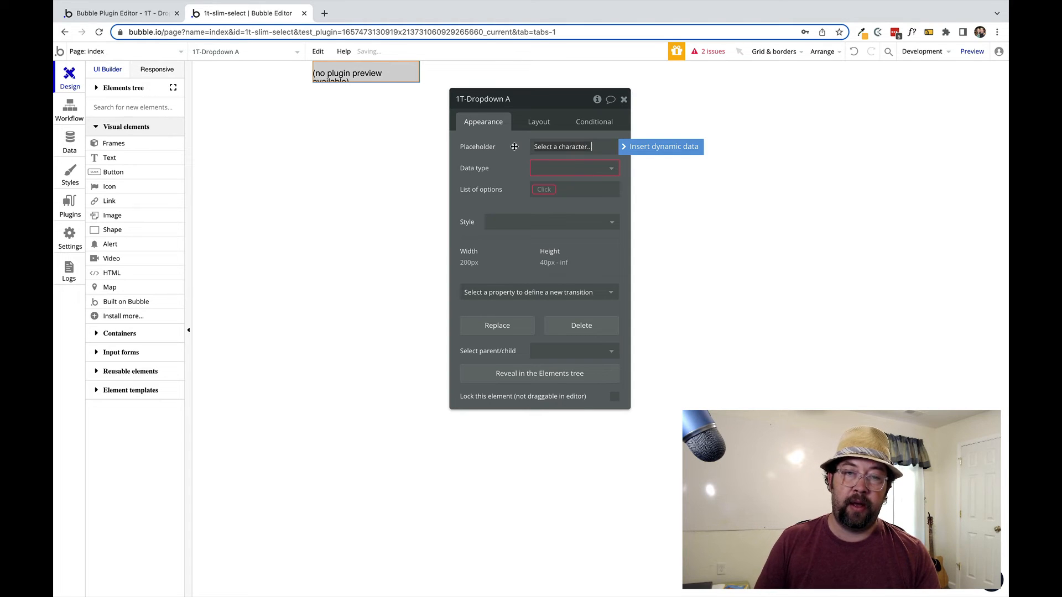
- Set the dropdown's Data type to character and look at that type among the app's custom data types
{"action": "left_click", "coordinate": [544, 189]}
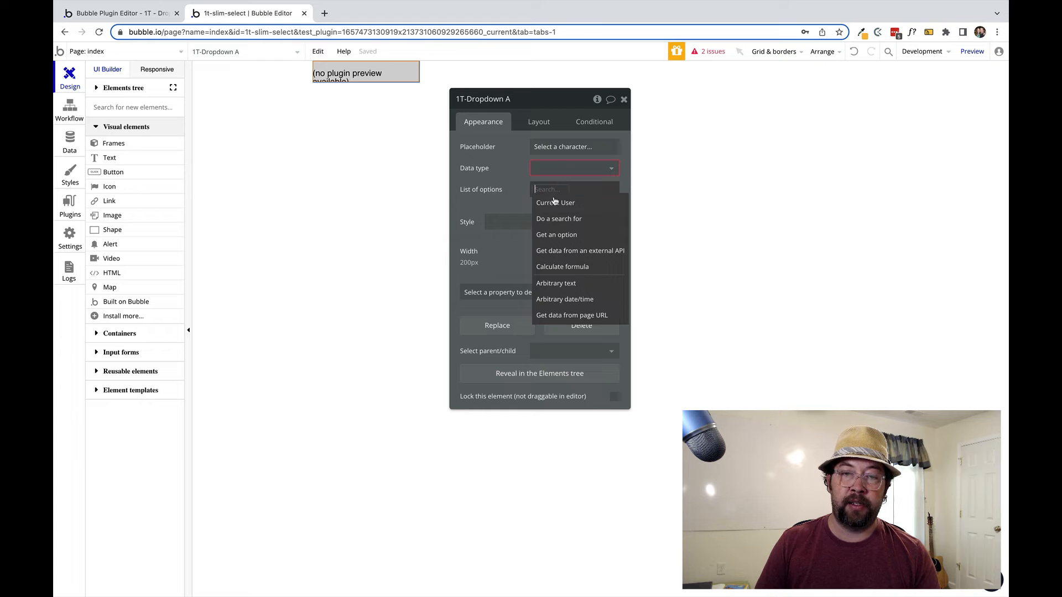
{"action": "left_click", "coordinate": [563, 173]}
{"action": "left_click", "coordinate": [562, 173]}
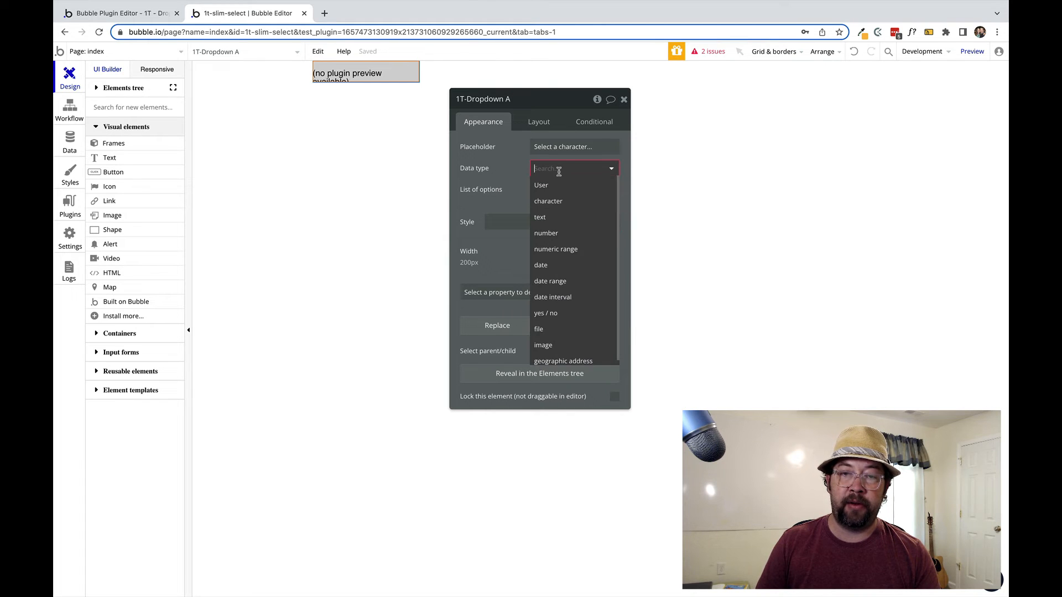
{"action": "left_click", "coordinate": [570, 204]}
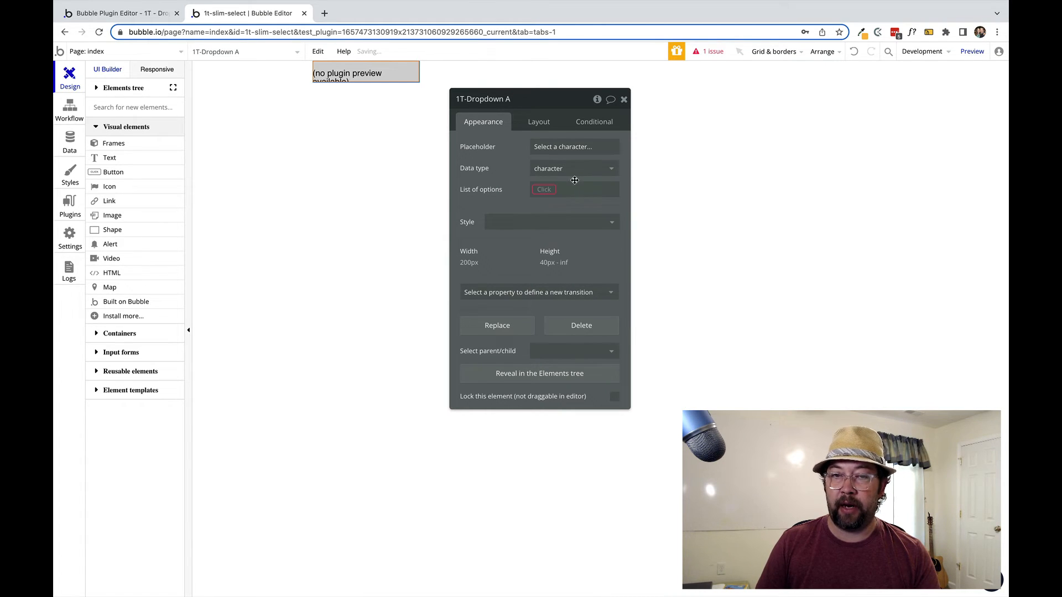
{"action": "left_click", "coordinate": [71, 142]}
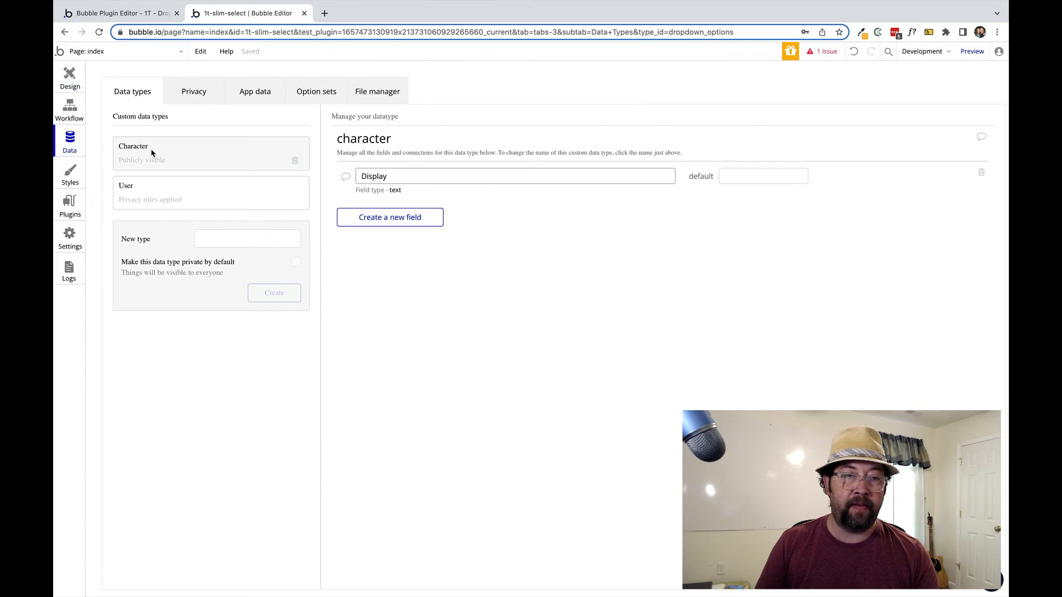
{"action": "left_click", "coordinate": [69, 76]}
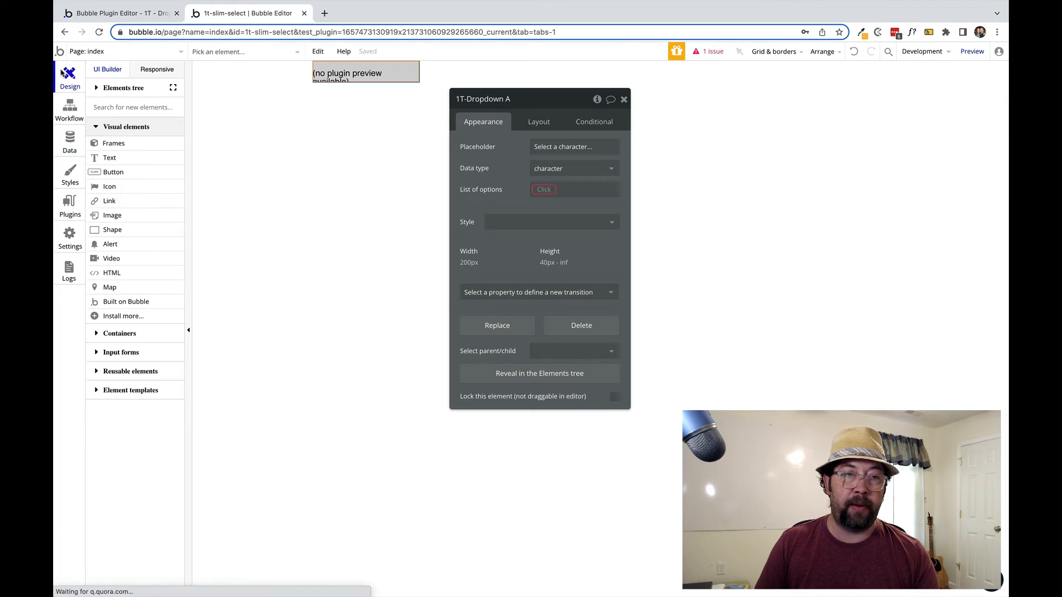
- Set the dropdown's List of options to a search for Users
{"action": "left_click", "coordinate": [543, 190]}
{"action": "left_click", "coordinate": [577, 221]}
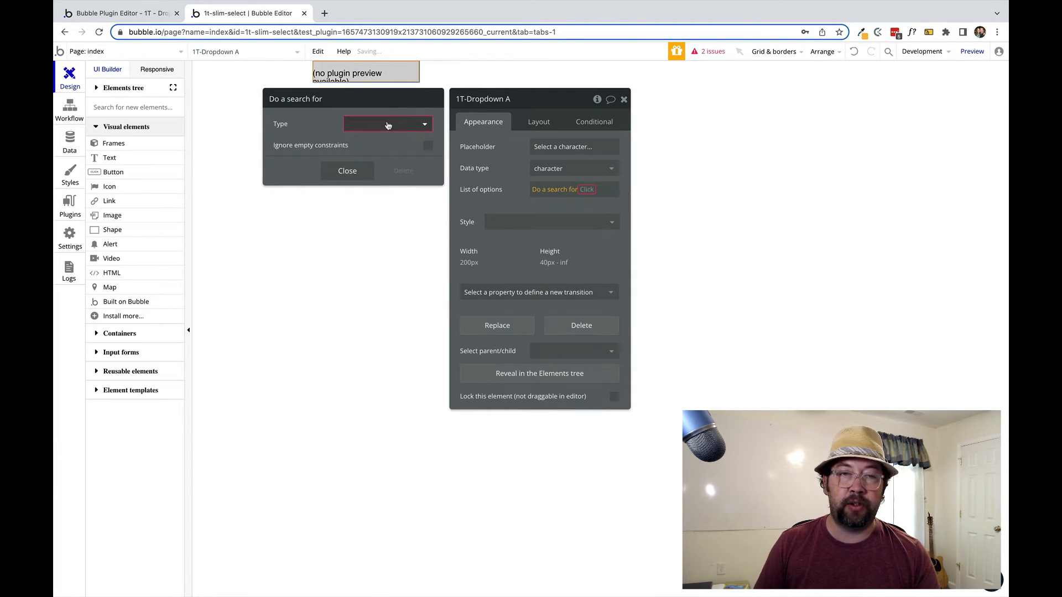
{"action": "left_click", "coordinate": [388, 125]}
{"action": "left_click", "coordinate": [379, 140]}
{"action": "left_click", "coordinate": [442, 205]}
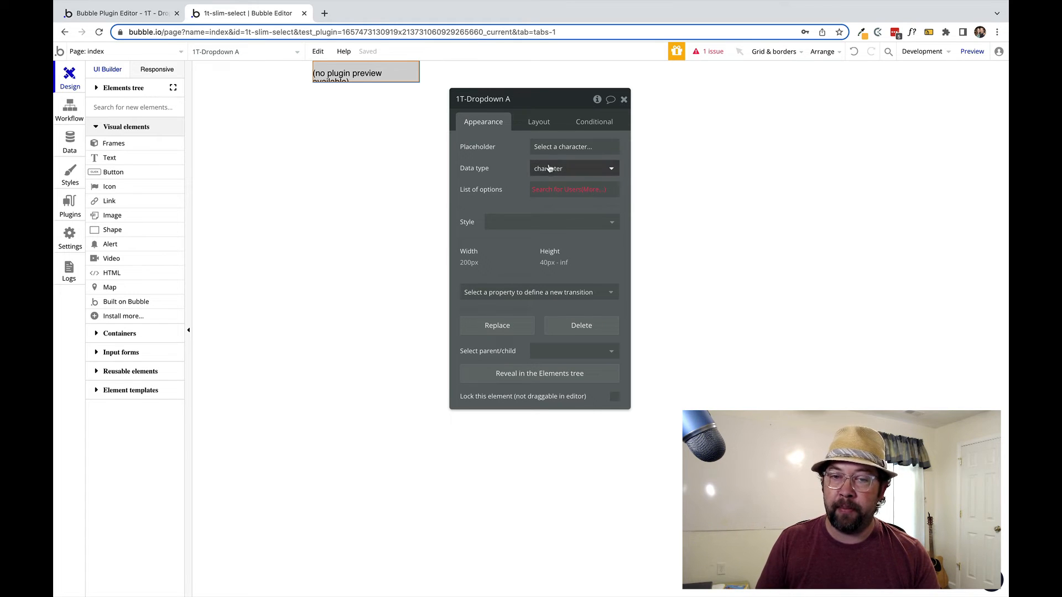
- Change the List of options search type to character and return to the plugin editor
{"action": "left_click", "coordinate": [562, 190]}
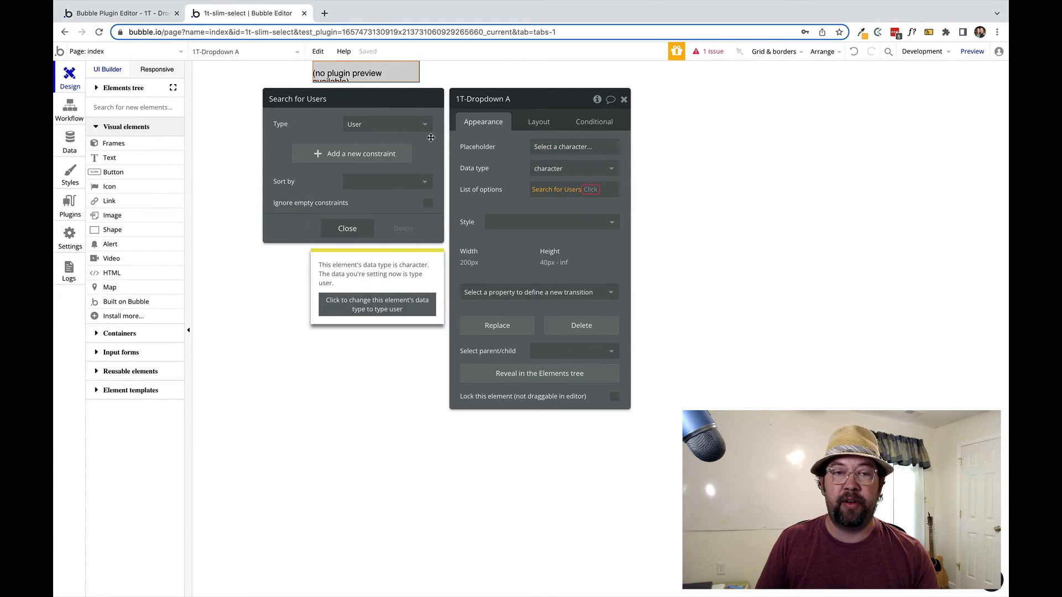
{"action": "left_click", "coordinate": [412, 130]}
{"action": "left_click", "coordinate": [362, 157]}
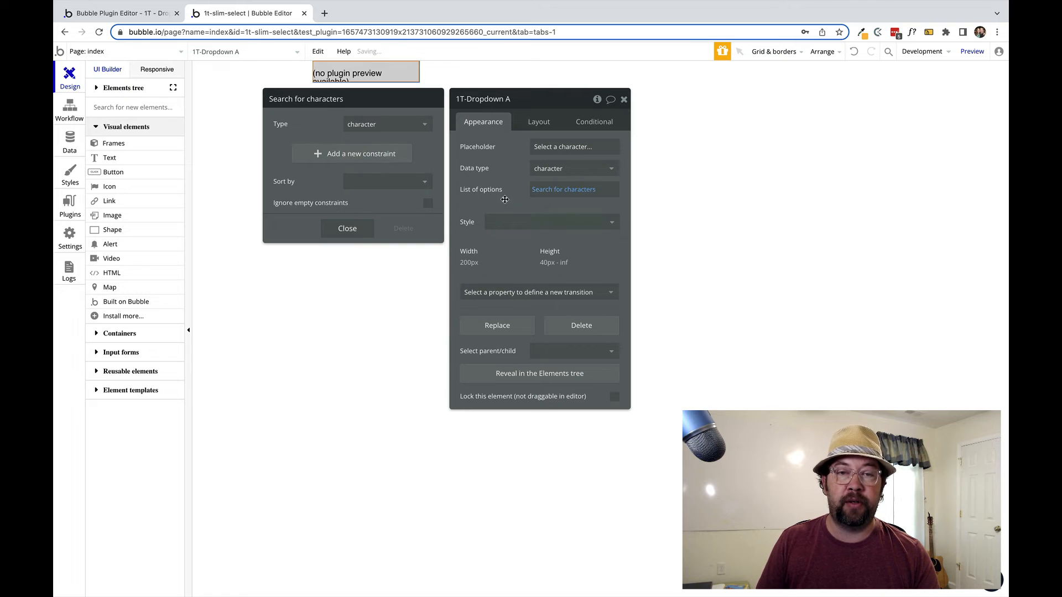
{"action": "left_click", "coordinate": [503, 198]}
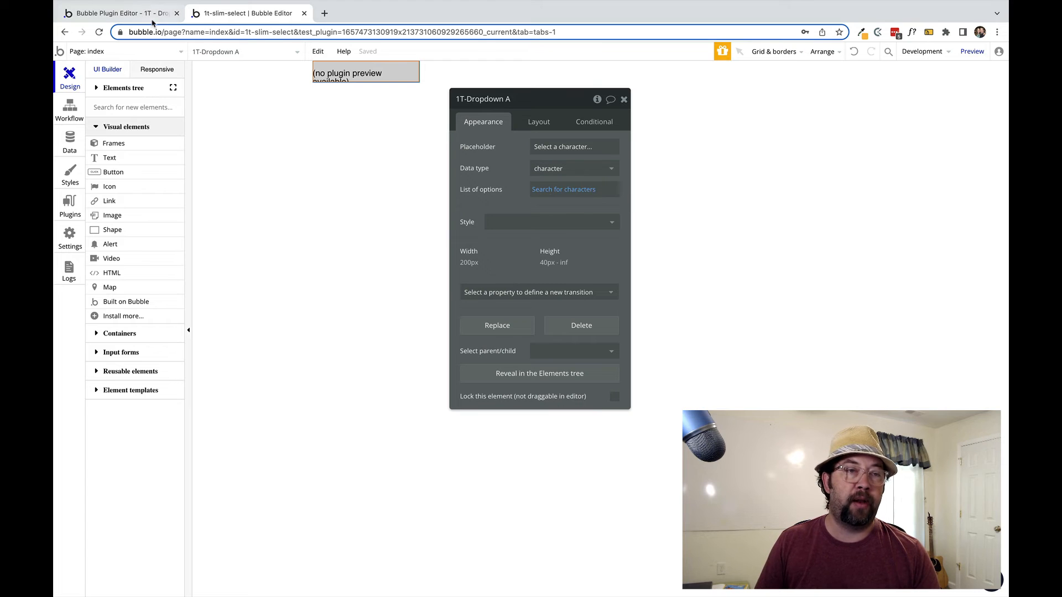
{"action": "left_click", "coordinate": [137, 14]}
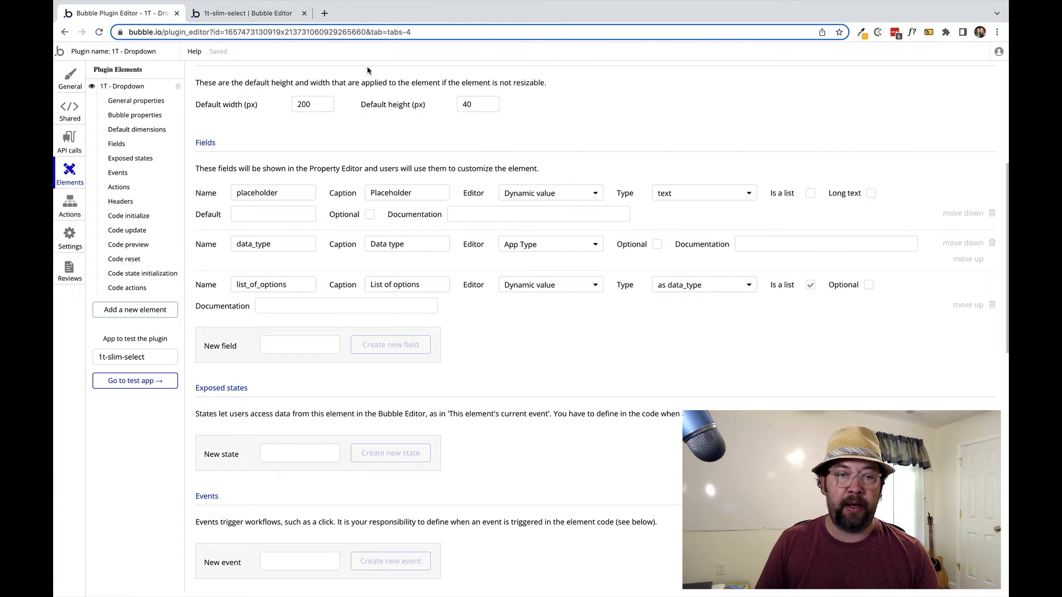
- Add a new plugin field named "Default" and caption it "Default value"
{"action": "left_click", "coordinate": [302, 344]}
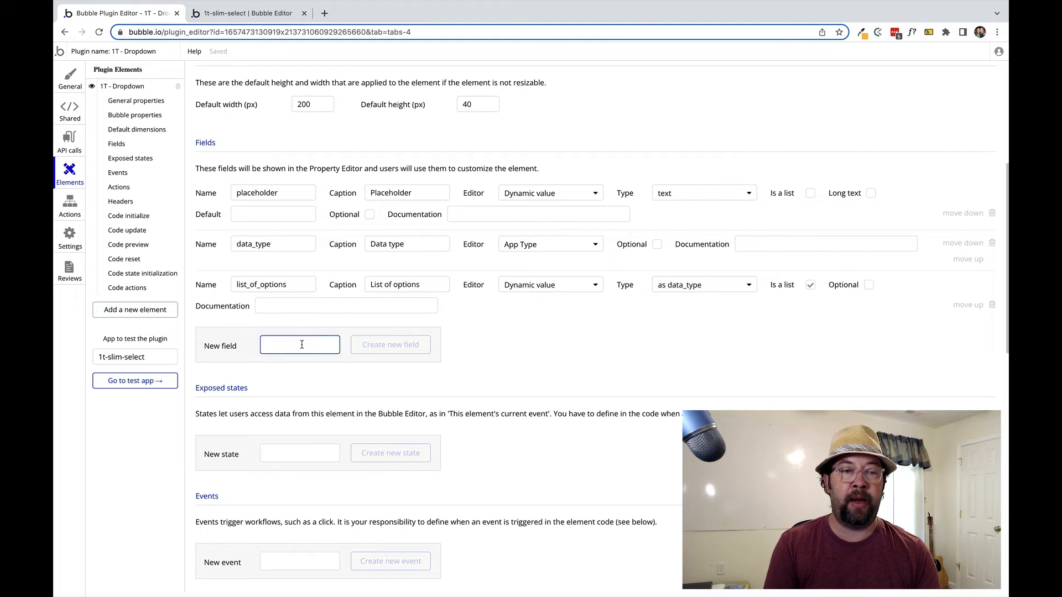
{"action": "type", "text": "Default"}
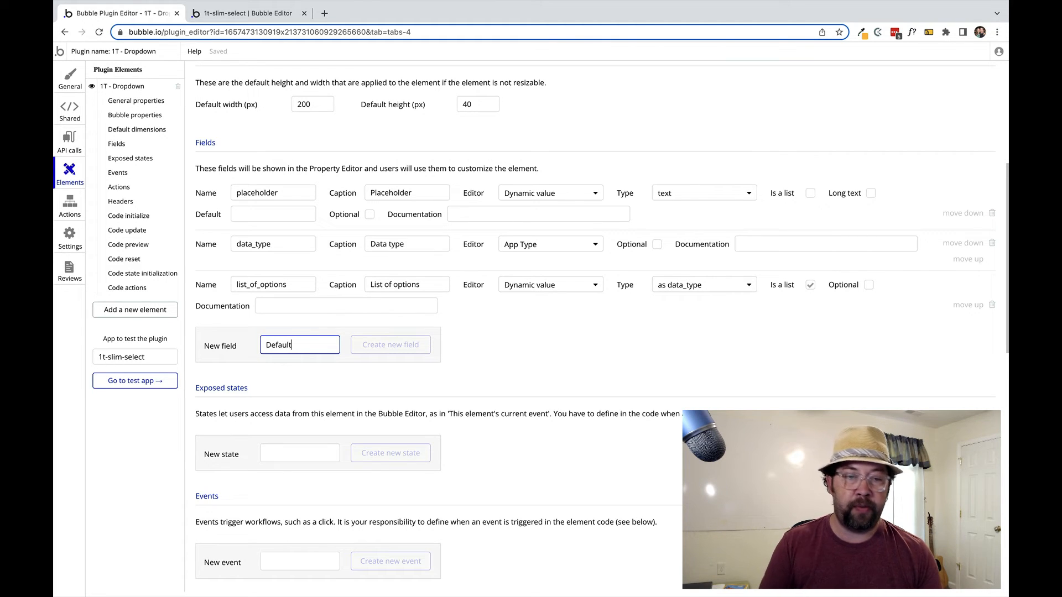
{"action": "left_click", "coordinate": [404, 352]}
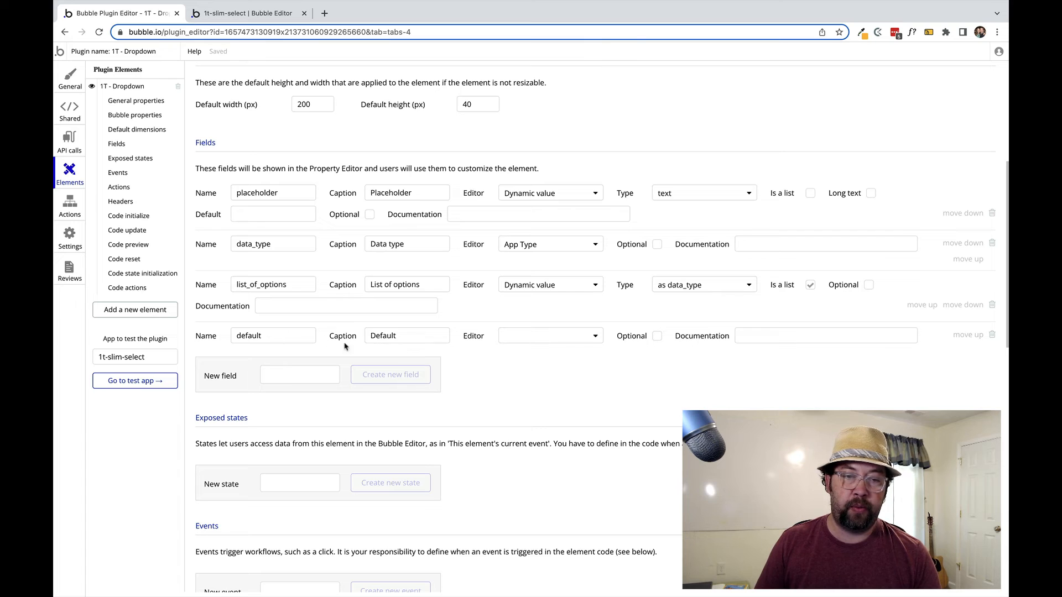
{"action": "left_click", "coordinate": [413, 333]}
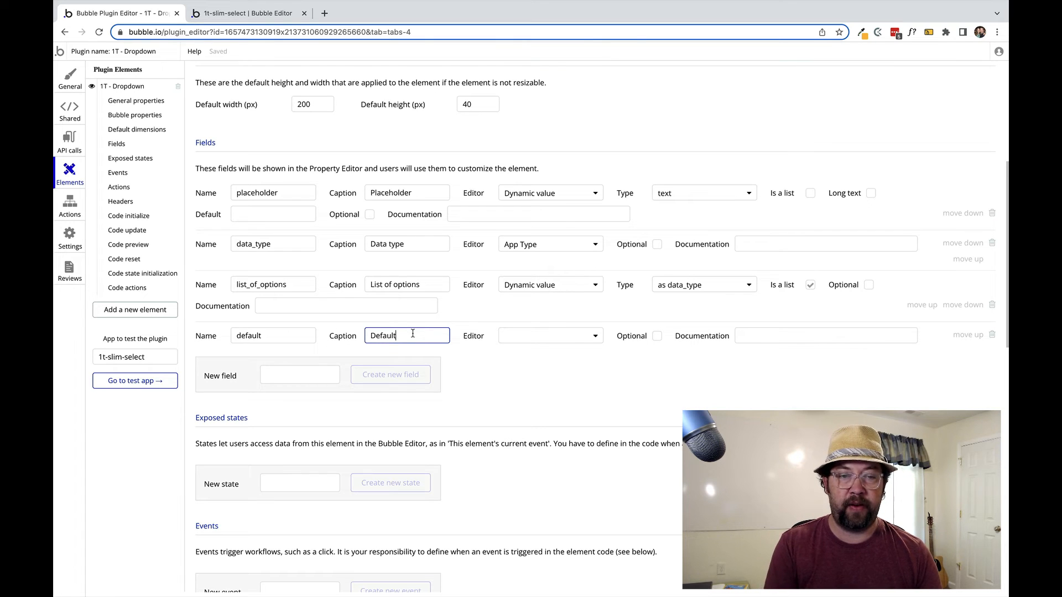
{"action": "type", "text": "value"}
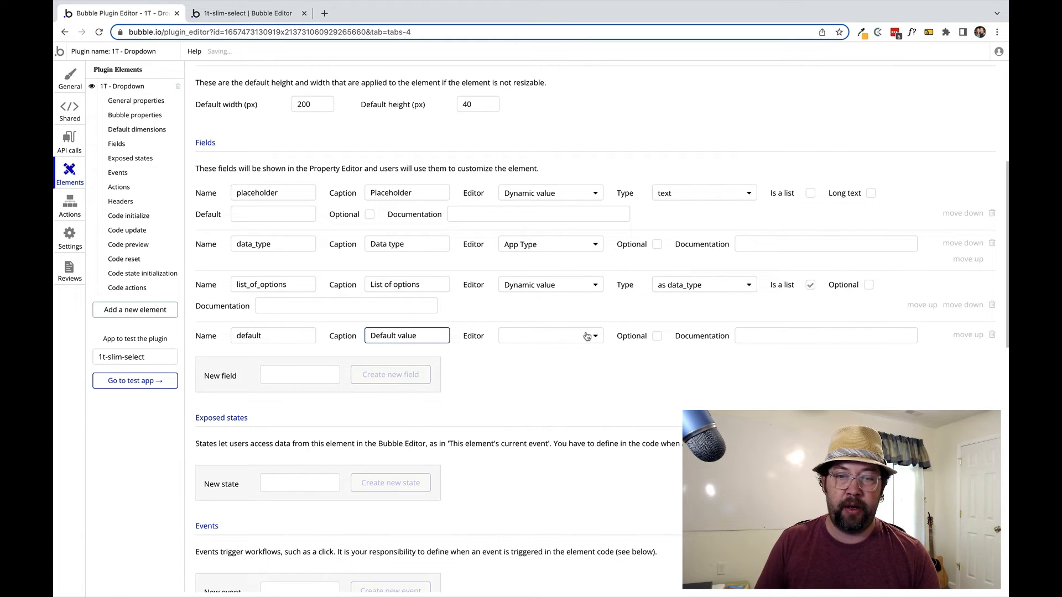
- Set the default field's editor to Dynamic value and its type to as data_type
{"action": "left_click", "coordinate": [587, 336]}
{"action": "left_click", "coordinate": [536, 448]}
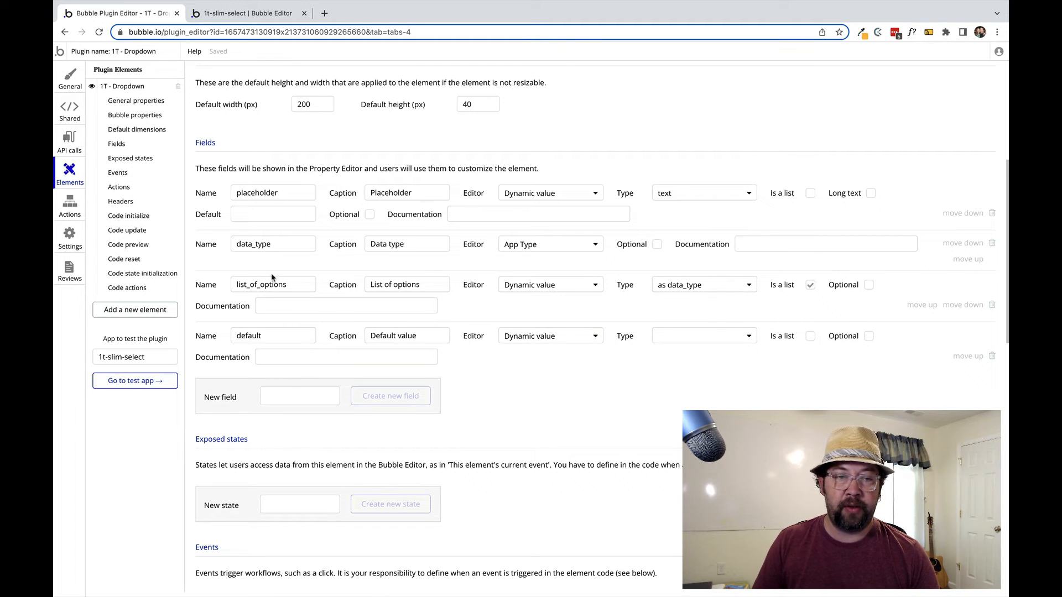
{"action": "left_click", "coordinate": [681, 335]}
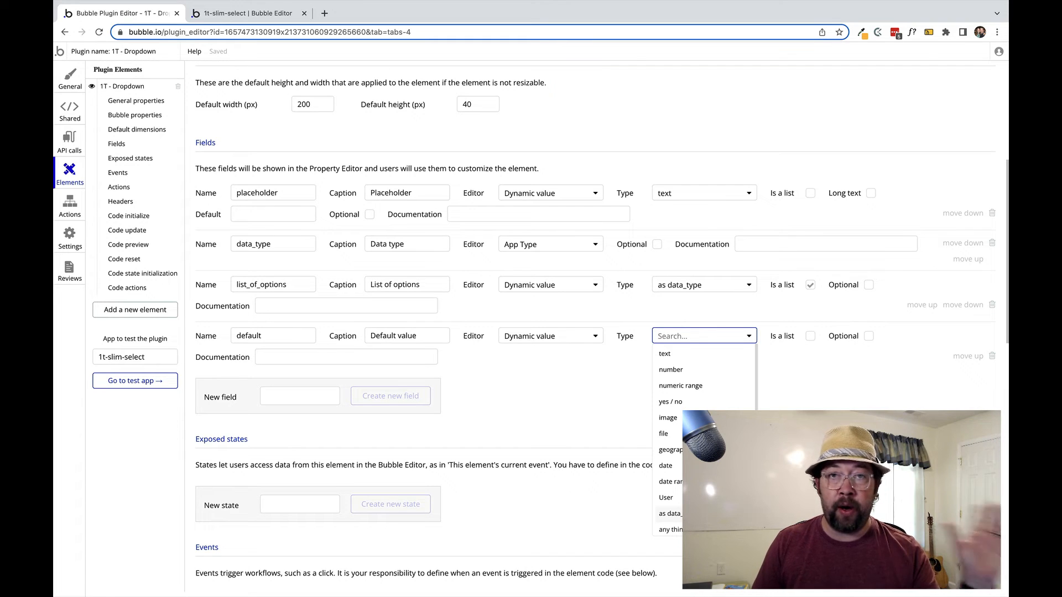
{"action": "left_click", "coordinate": [669, 513]}
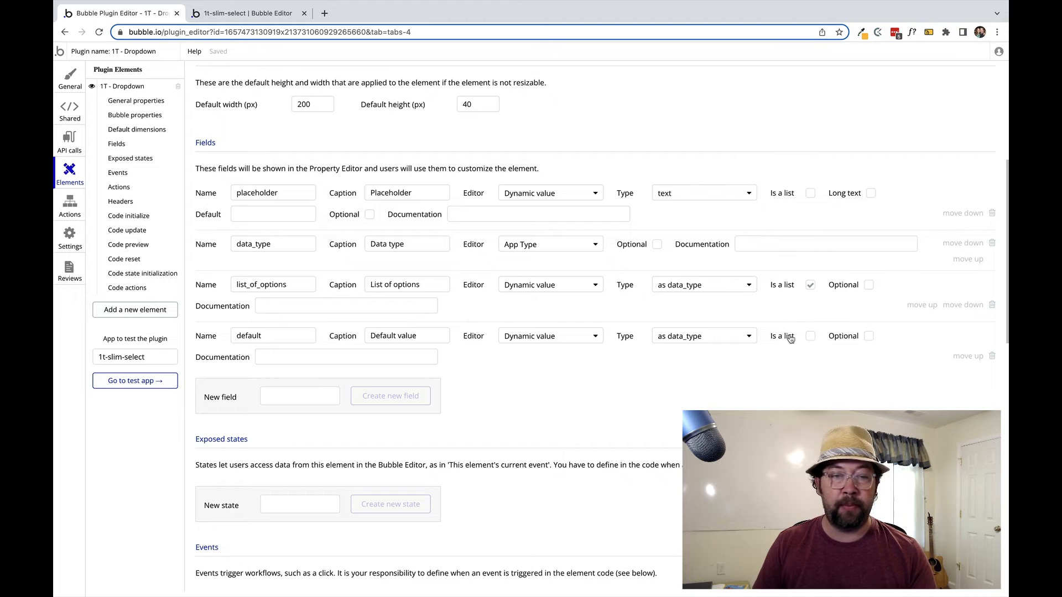
- Add a new "Display field" field with its editor set to Fields of data_type, leaving the field type unrestricted
{"action": "left_click", "coordinate": [295, 397]}
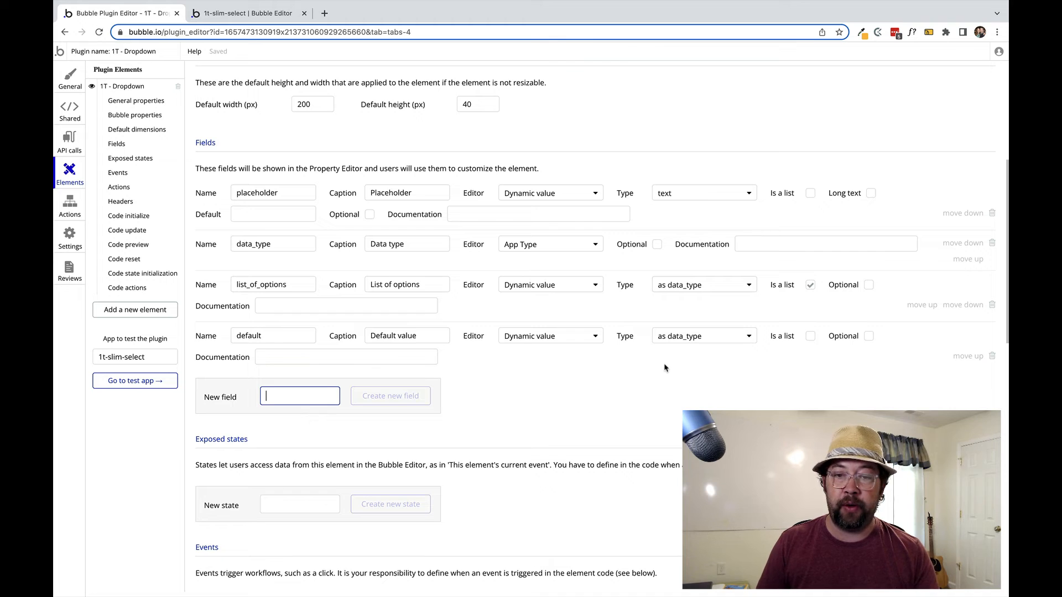
{"action": "left_click", "coordinate": [666, 366]}
{"action": "left_click", "coordinate": [309, 394]}
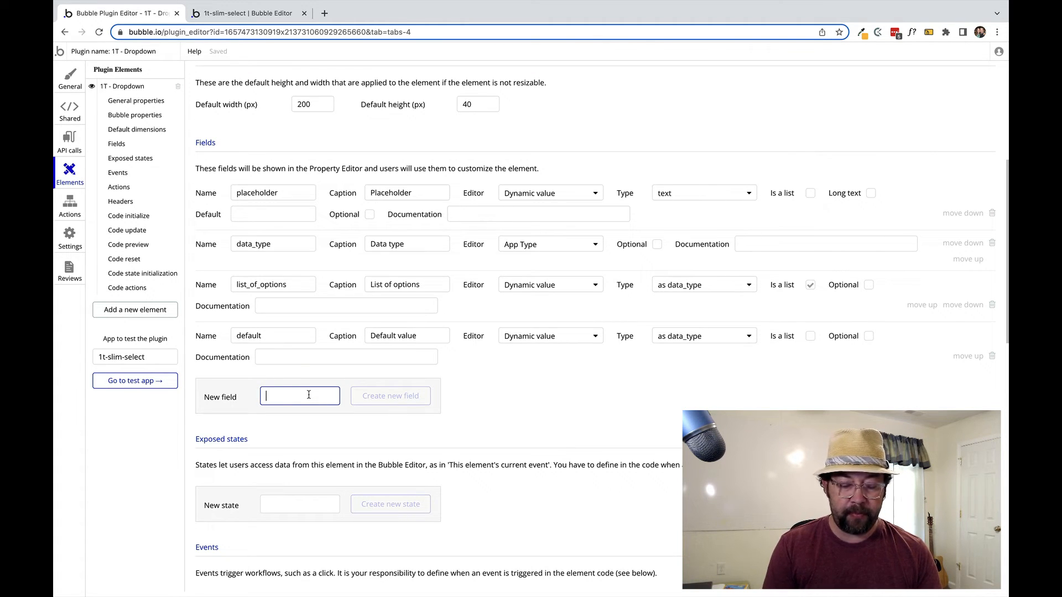
{"action": "type", "text": "Display field"}
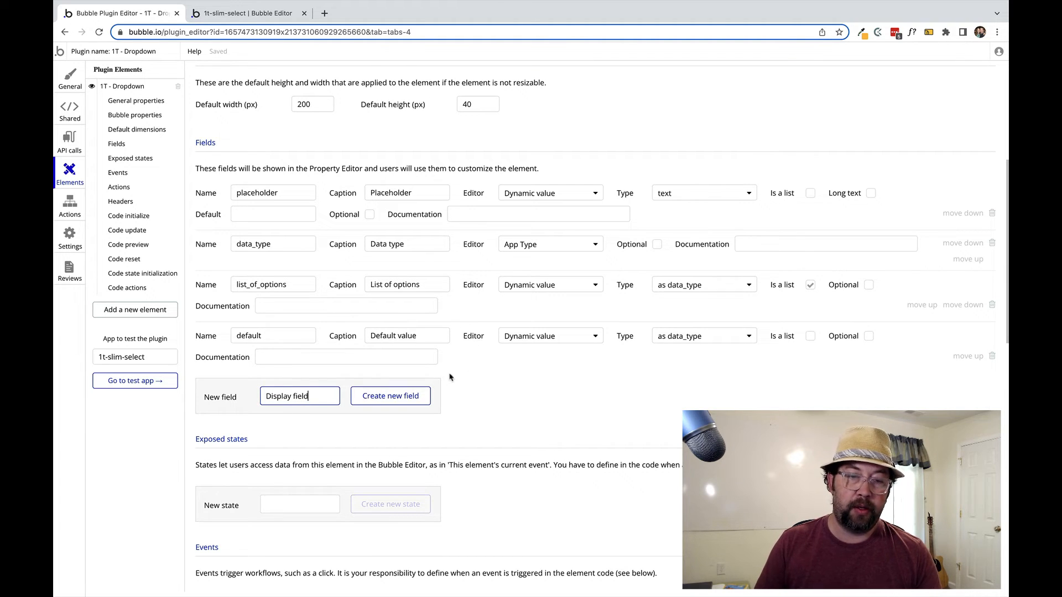
{"action": "left_click", "coordinate": [408, 396]}
{"action": "left_click", "coordinate": [535, 386]}
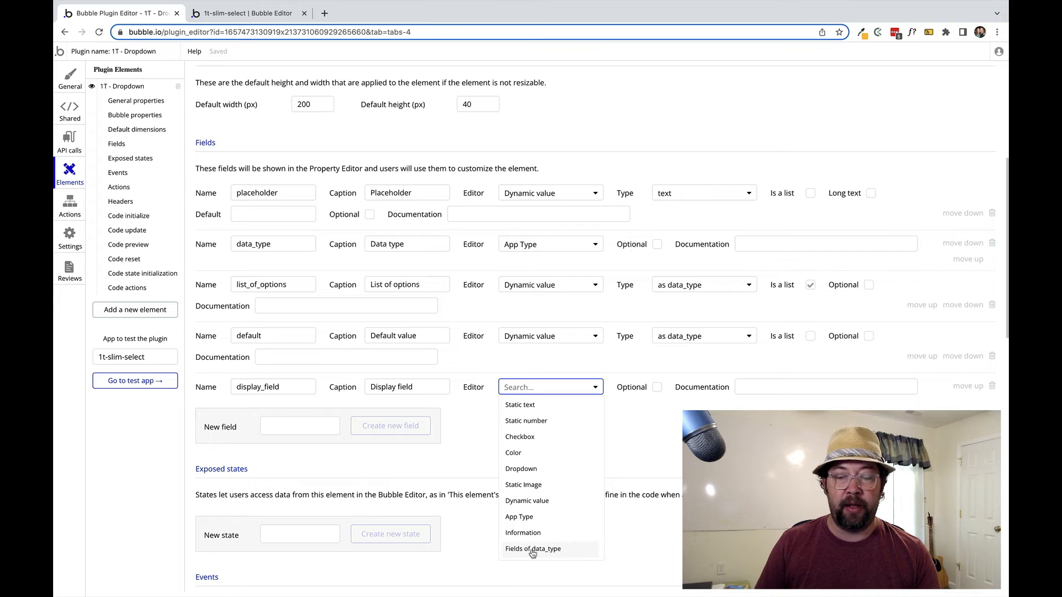
{"action": "left_click", "coordinate": [532, 549]}
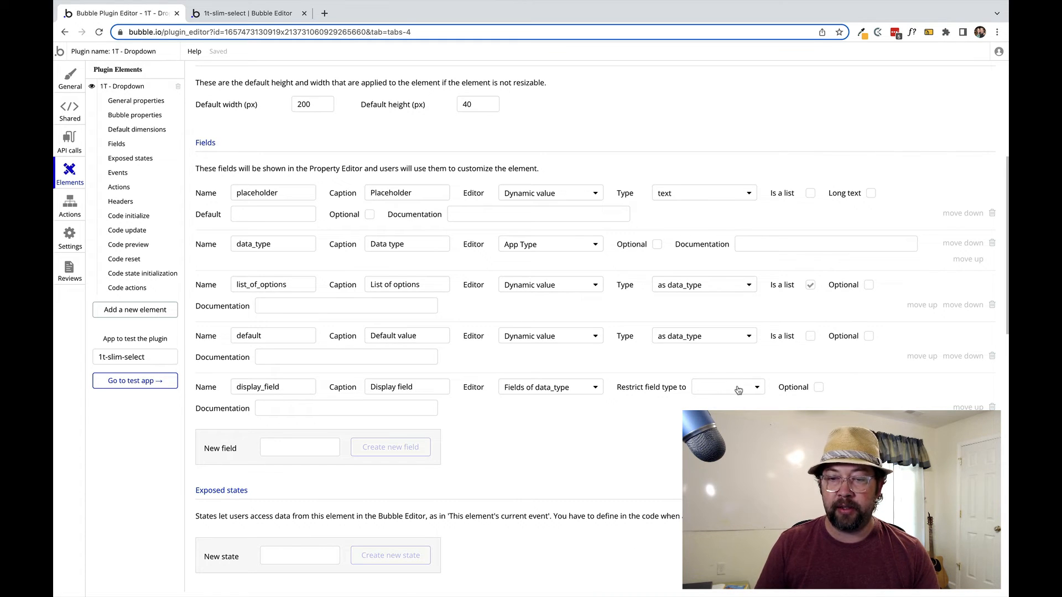
{"action": "left_click", "coordinate": [720, 390]}
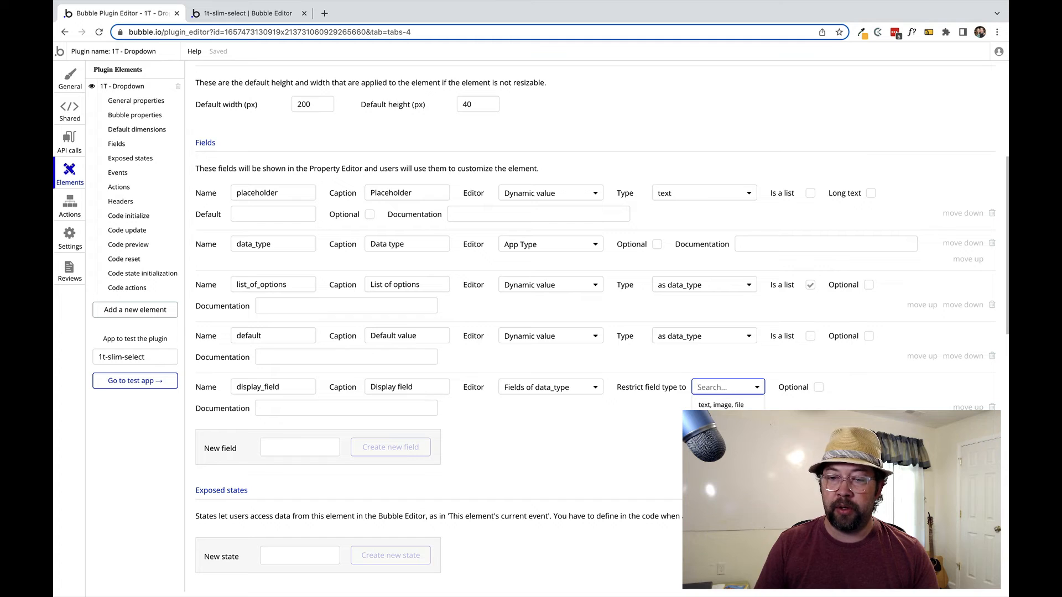
{"action": "left_click", "coordinate": [606, 446]}
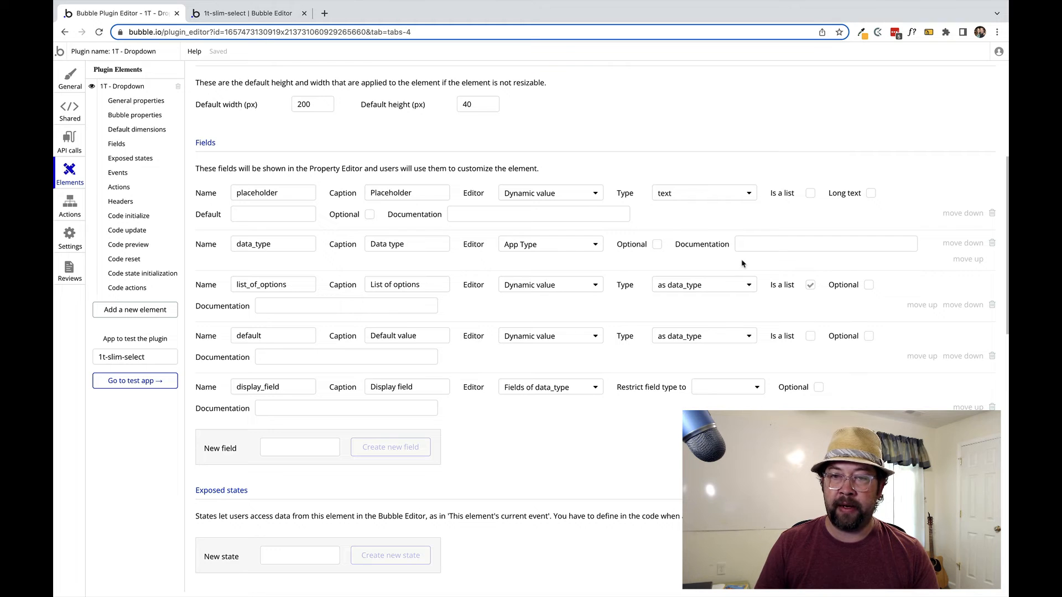
- Mark the placeholder and default fields as optional
{"action": "left_click", "coordinate": [370, 214]}
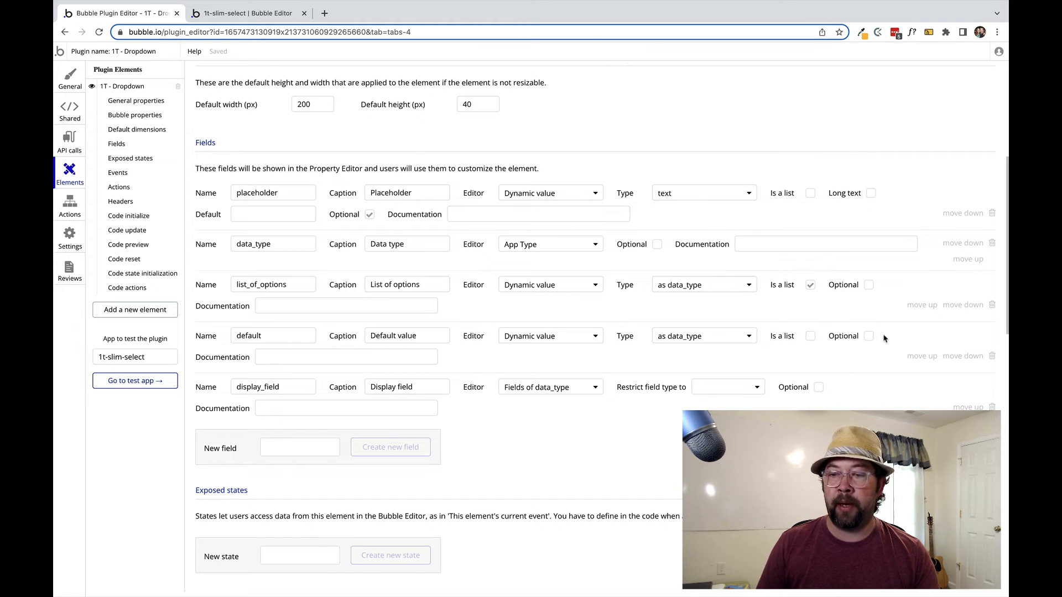
{"action": "left_click", "coordinate": [868, 336]}
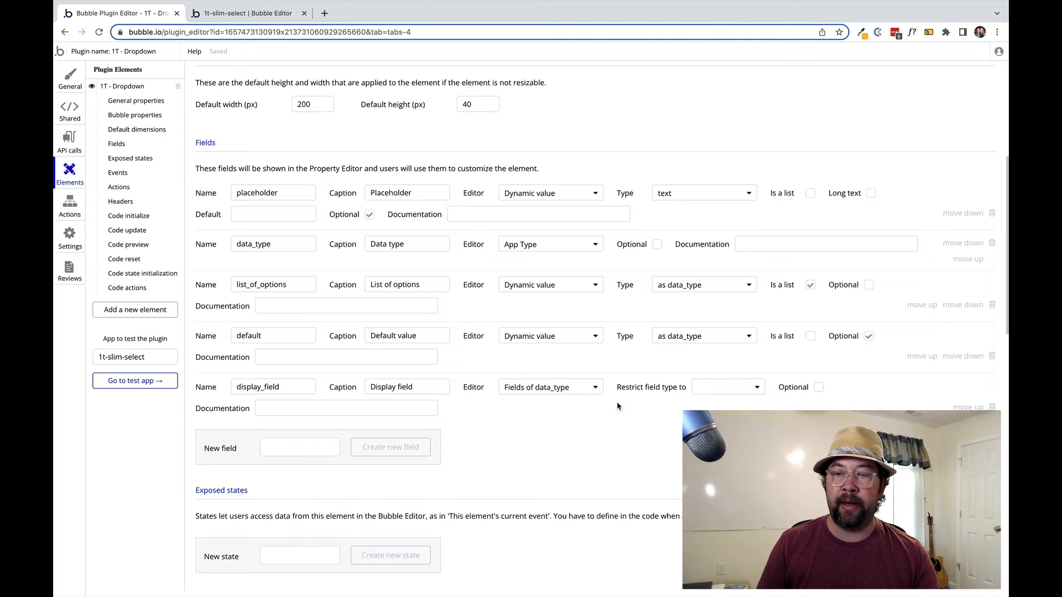
- Reload the 1t-slim-select test app, dismiss the trial offer and open the dropdown element's properties
{"action": "left_click", "coordinate": [258, 12]}
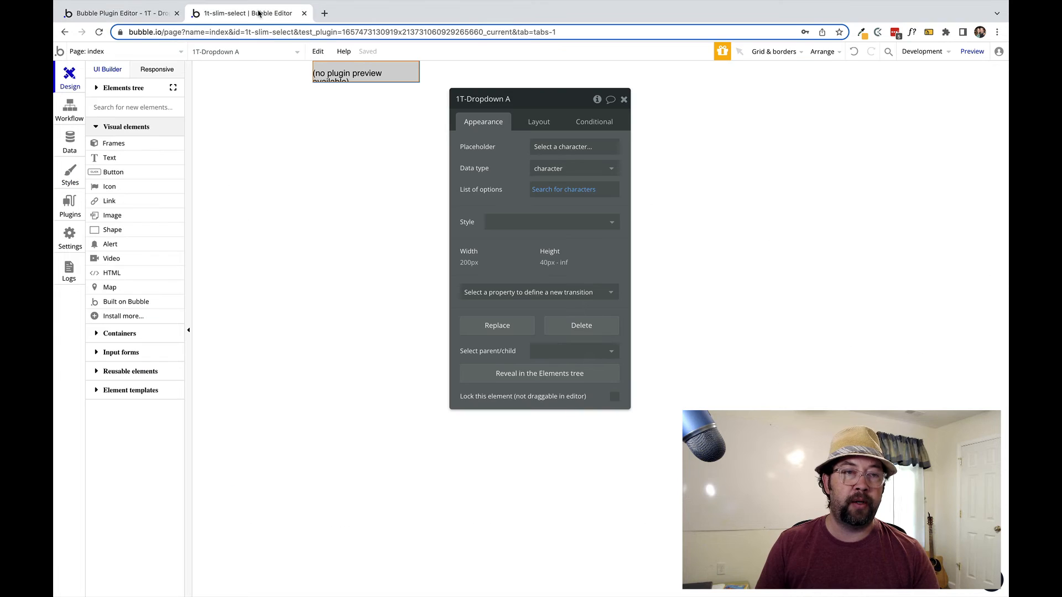
{"action": "left_click", "coordinate": [100, 33]}
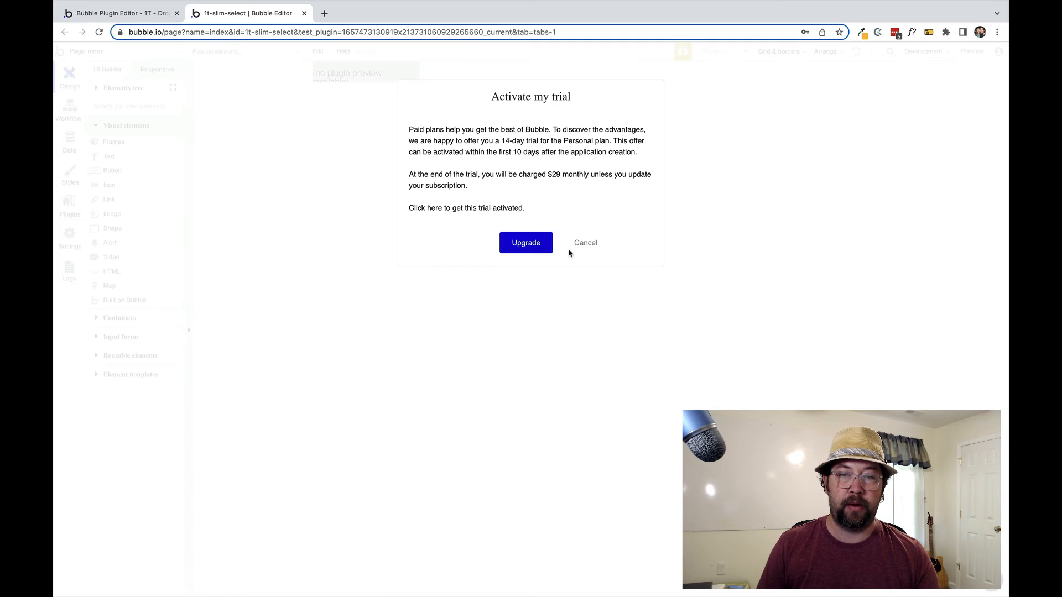
{"action": "left_click", "coordinate": [585, 244]}
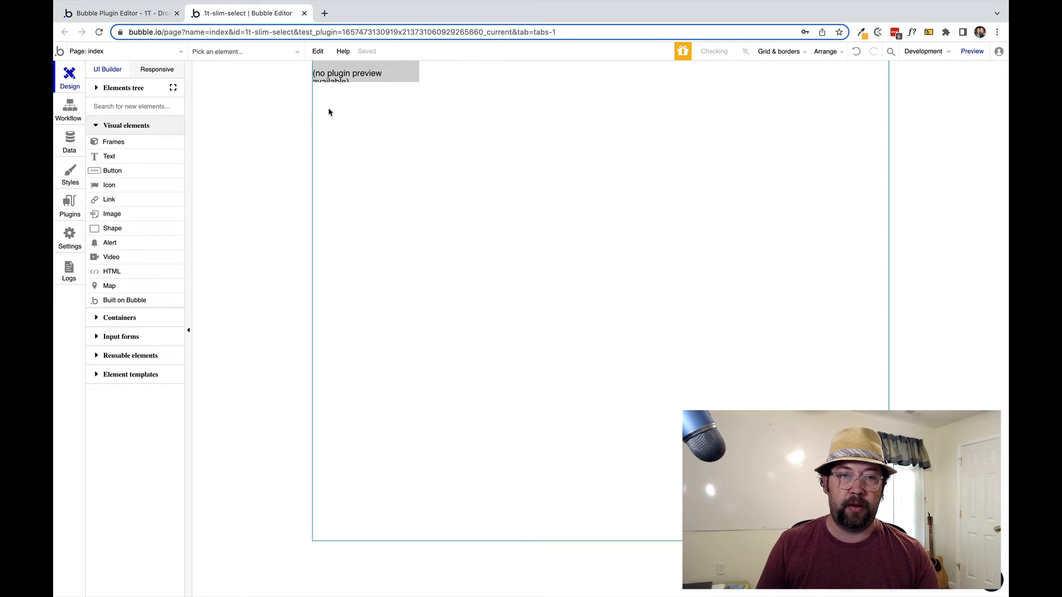
{"action": "double_click", "coordinate": [396, 72]}
{"action": "left_click_drag", "start_coordinate": [848, 213], "coordinate": [500, 190]}
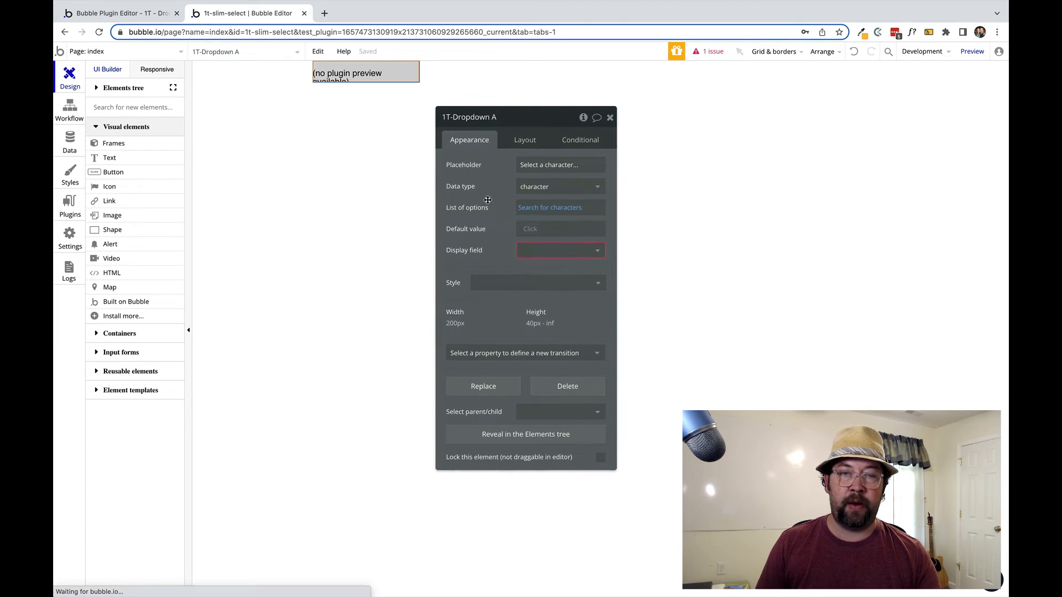
{"action": "left_click_drag", "start_coordinate": [487, 201], "coordinate": [493, 180]}
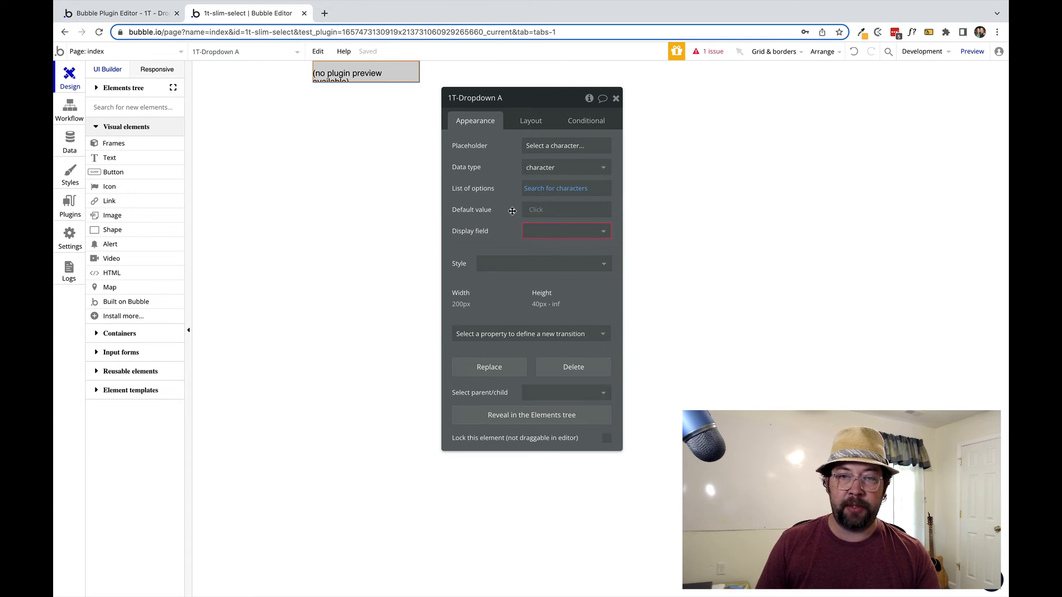
- Look at the data sources offered for the dropdown's Default value and set its Display field to Display
{"action": "left_click", "coordinate": [541, 211]}
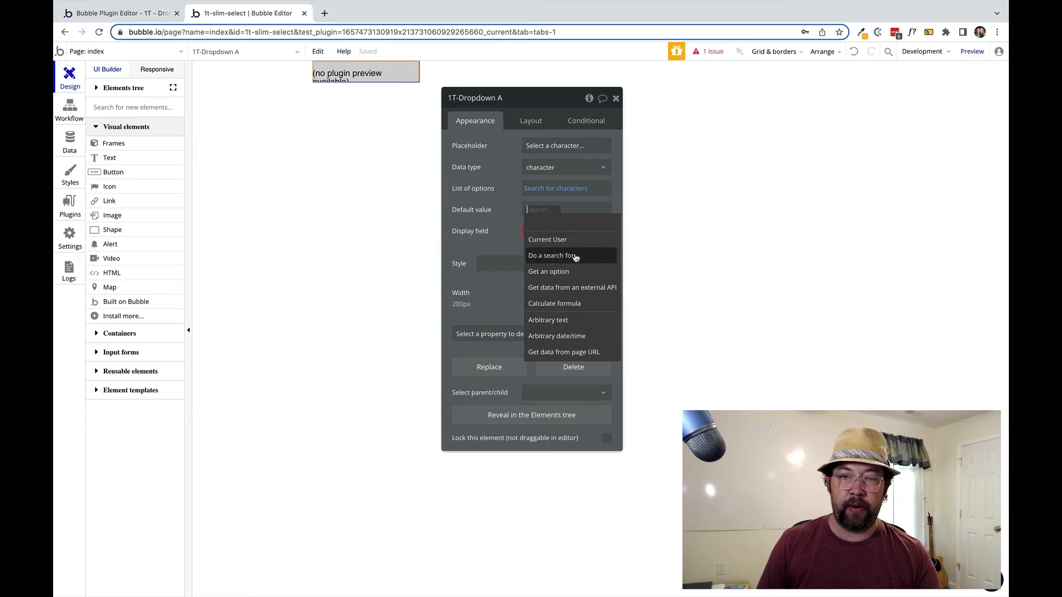
{"action": "left_click", "coordinate": [559, 231]}
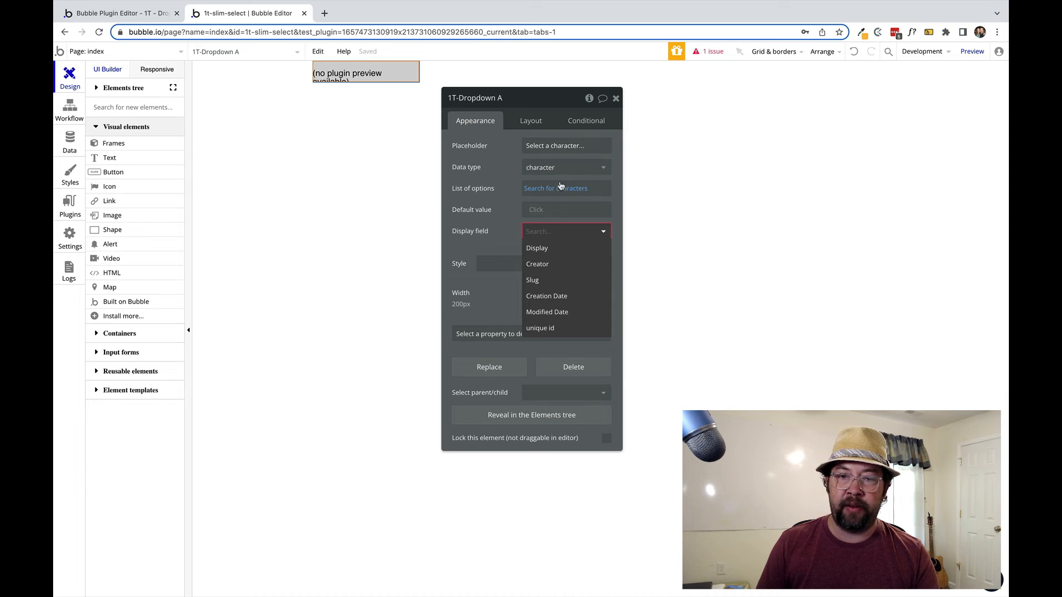
{"action": "left_click", "coordinate": [538, 248]}
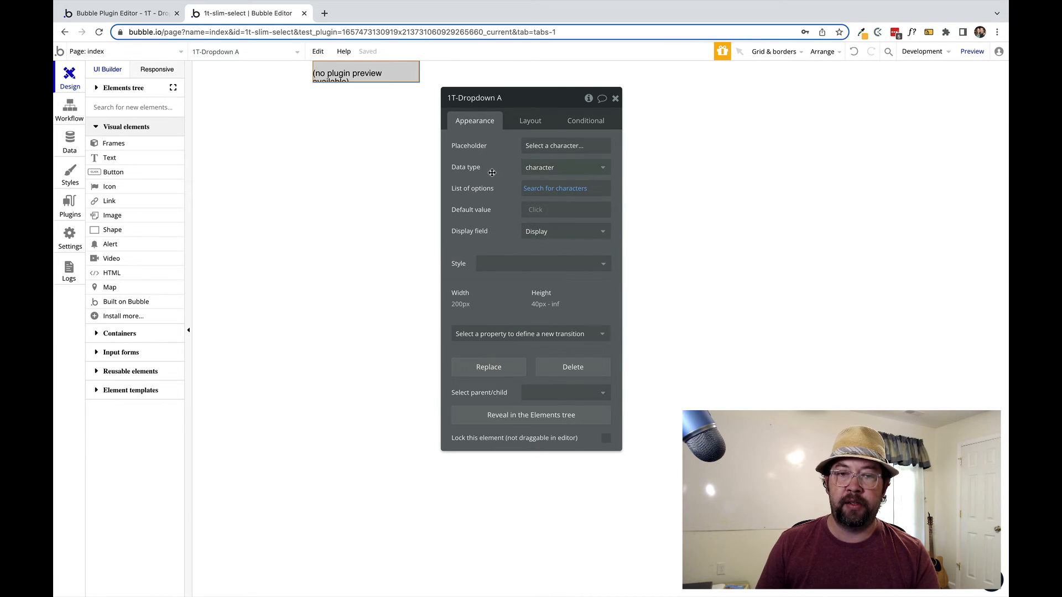
{"action": "mouse_move", "coordinate": [492, 172]}
{"action": "left_mouse_down"}
{"action": "mouse_move", "coordinate": [548, 183]}
{"action": "mouse_move", "coordinate": [499, 154]}
{"action": "left_mouse_up"}
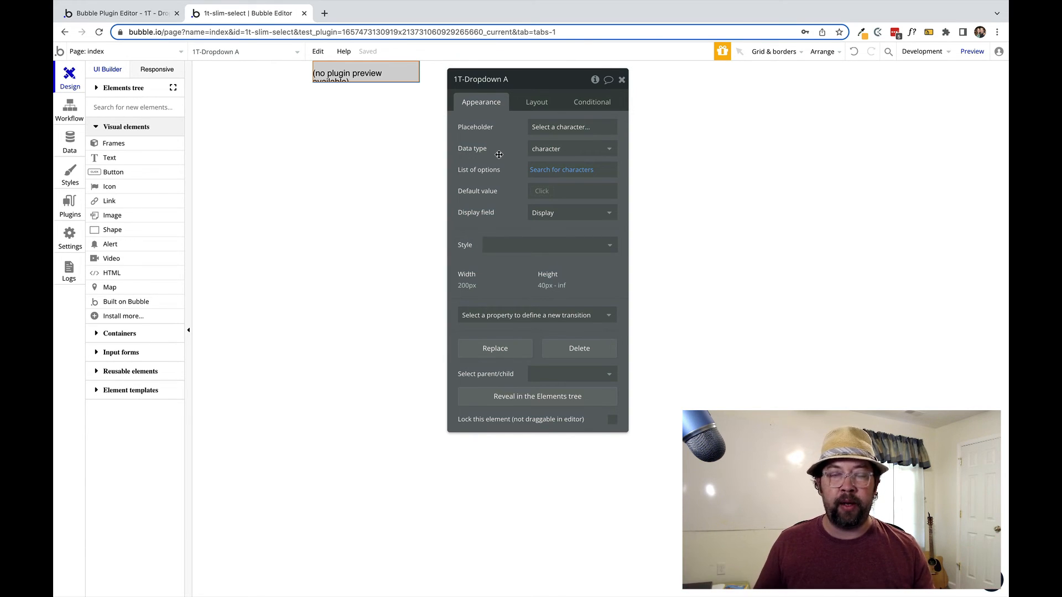
- Return to the plugin editor and create an exposed state named "selected option"
{"action": "left_click", "coordinate": [121, 15]}
{"action": "scroll", "coordinate": [427, 352], "scroll_direction": "down", "scroll_amount": 6}
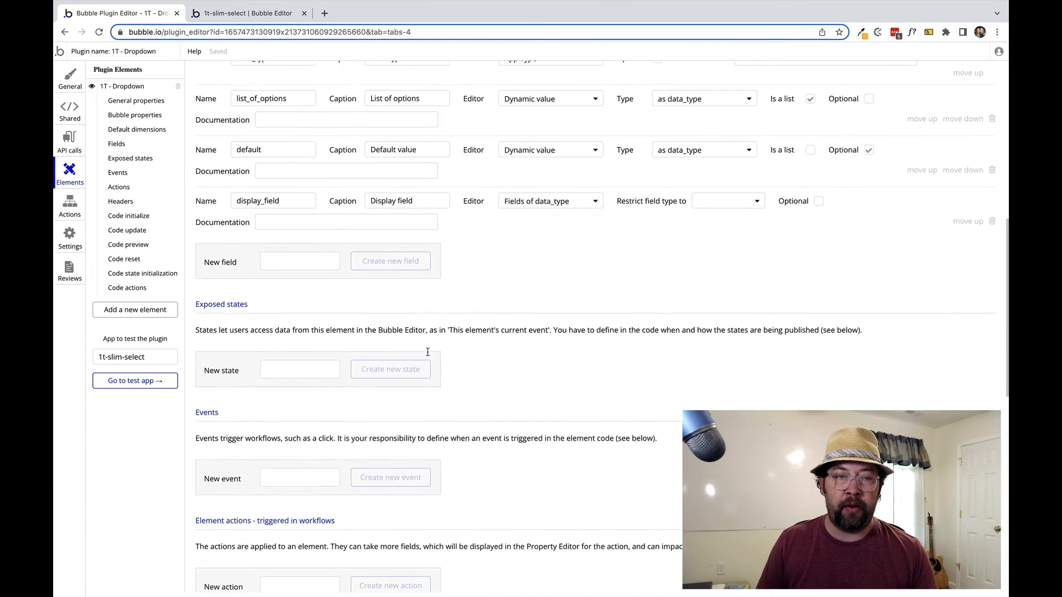
{"action": "scroll", "coordinate": [428, 351], "scroll_direction": "down", "scroll_amount": 1}
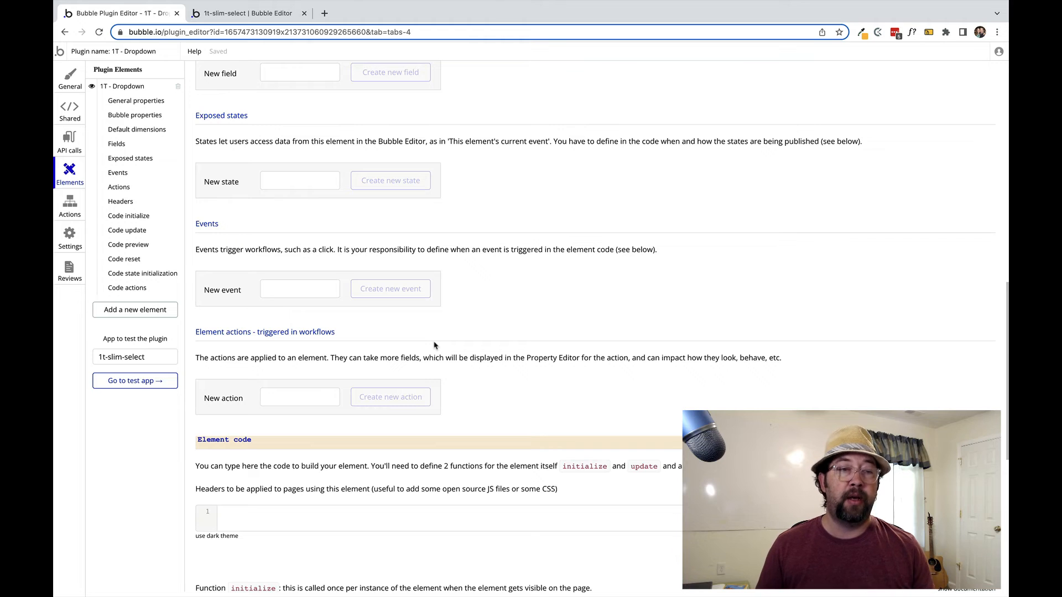
{"action": "left_click", "coordinate": [315, 181]}
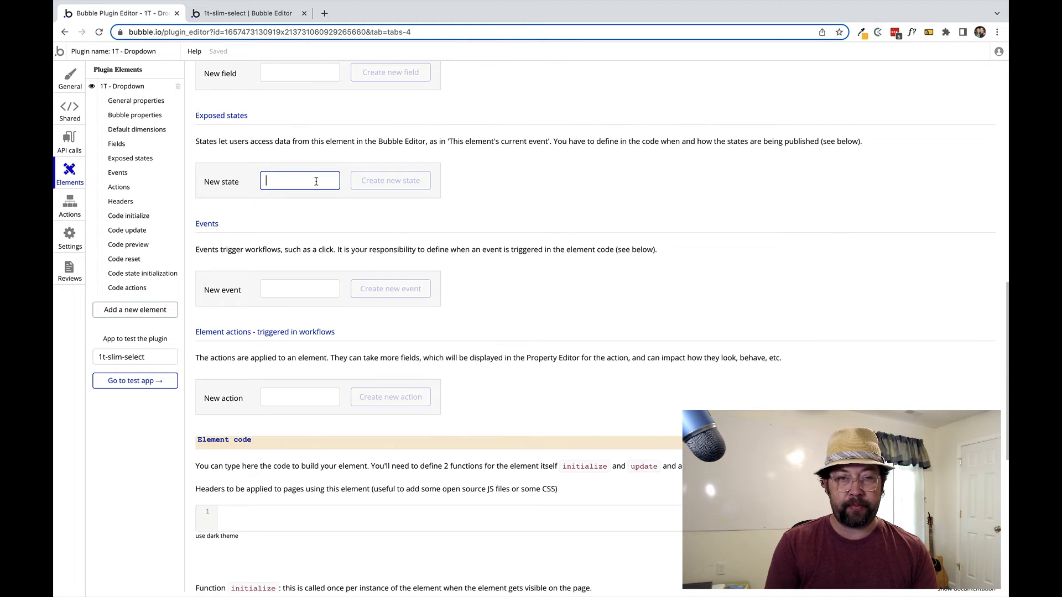
{"action": "type", "text": "selected "}
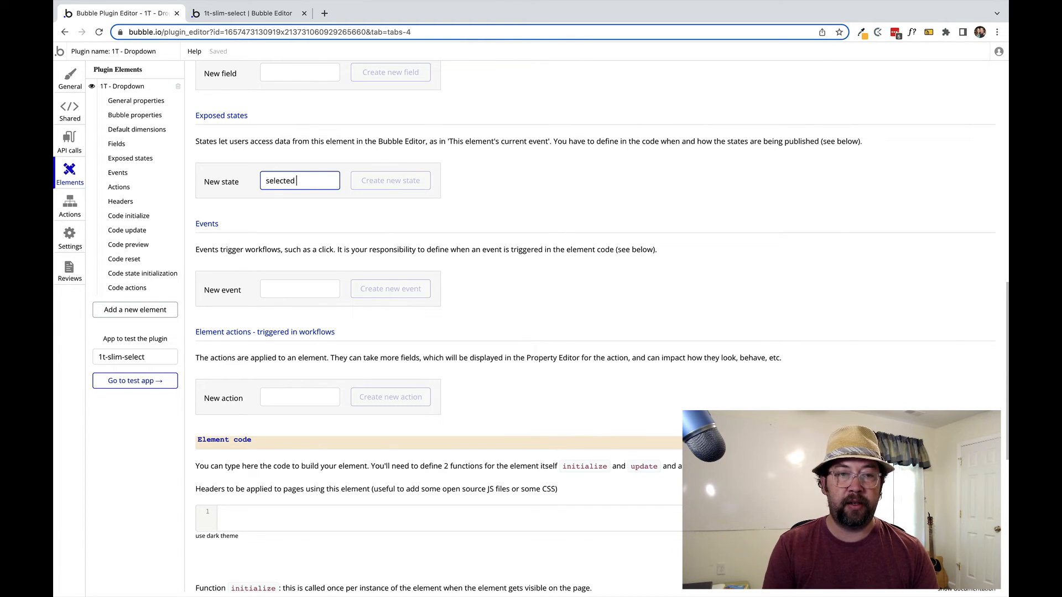
{"action": "type", "text": "value"}
{"action": "double_click", "coordinate": [312, 181]}
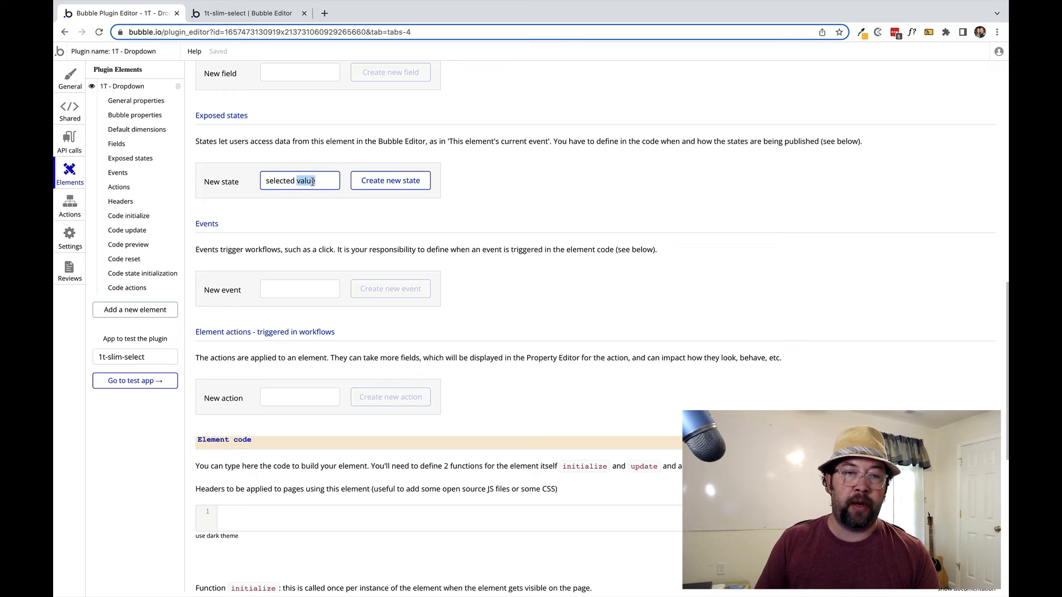
{"action": "type", "text": "option"}
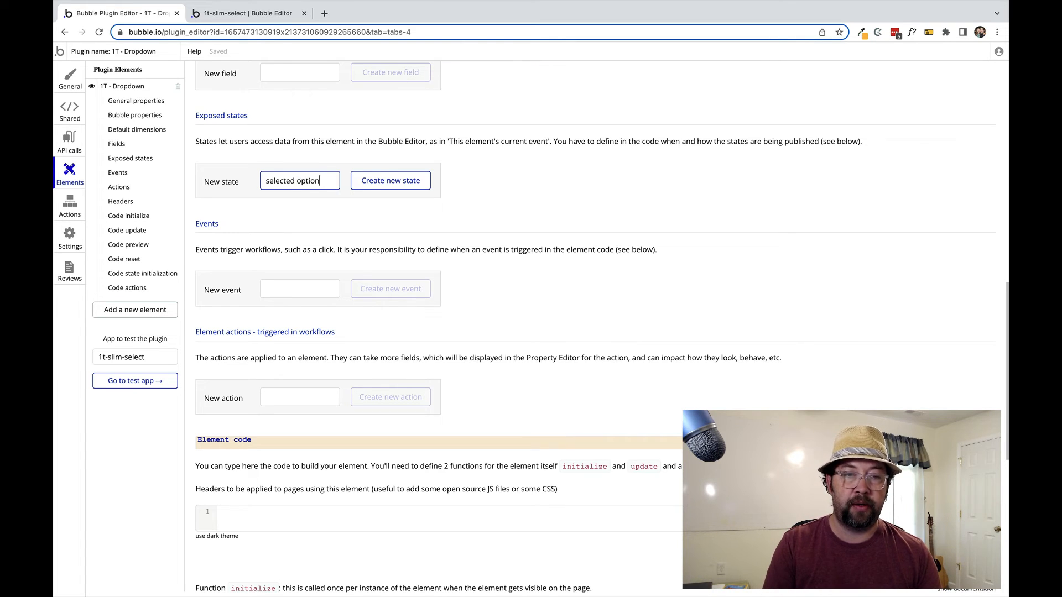
{"action": "left_click", "coordinate": [402, 181]}
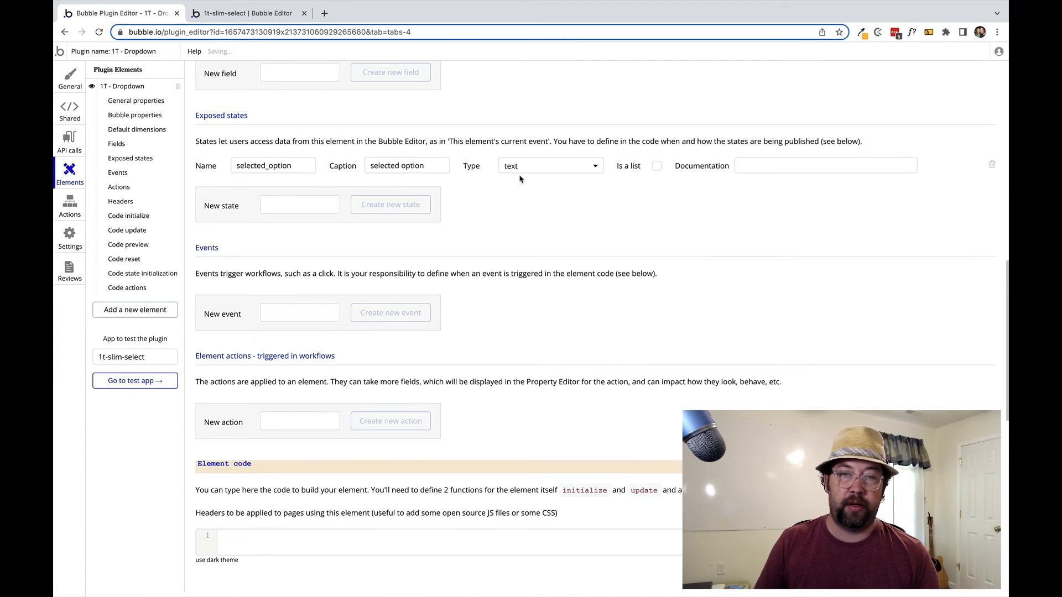
- Set the selected option state's type to as data_type
{"action": "left_click", "coordinate": [549, 166]}
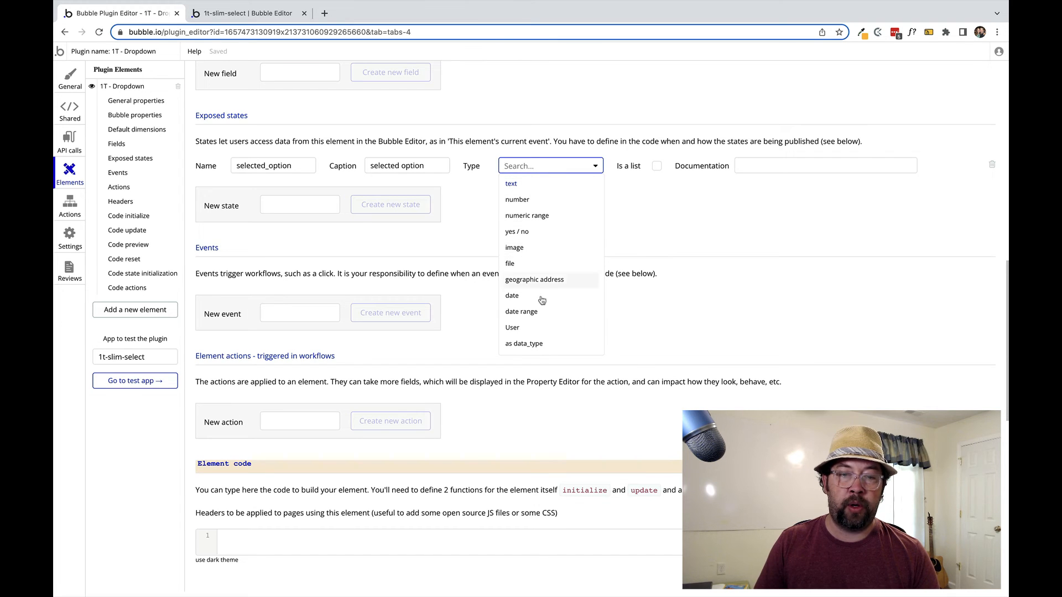
{"action": "left_click", "coordinate": [534, 343]}
{"action": "scroll", "coordinate": [297, 203], "scroll_direction": "up", "scroll_amount": 6}
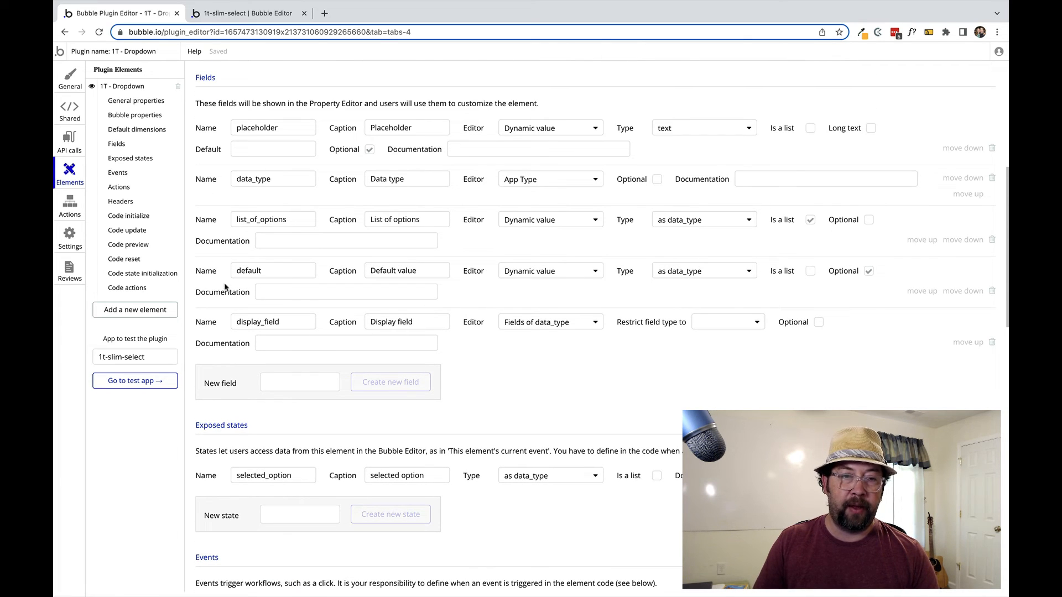
- Change the caption of the plugin's default field to "Default option"
{"action": "double_click", "coordinate": [406, 271]}
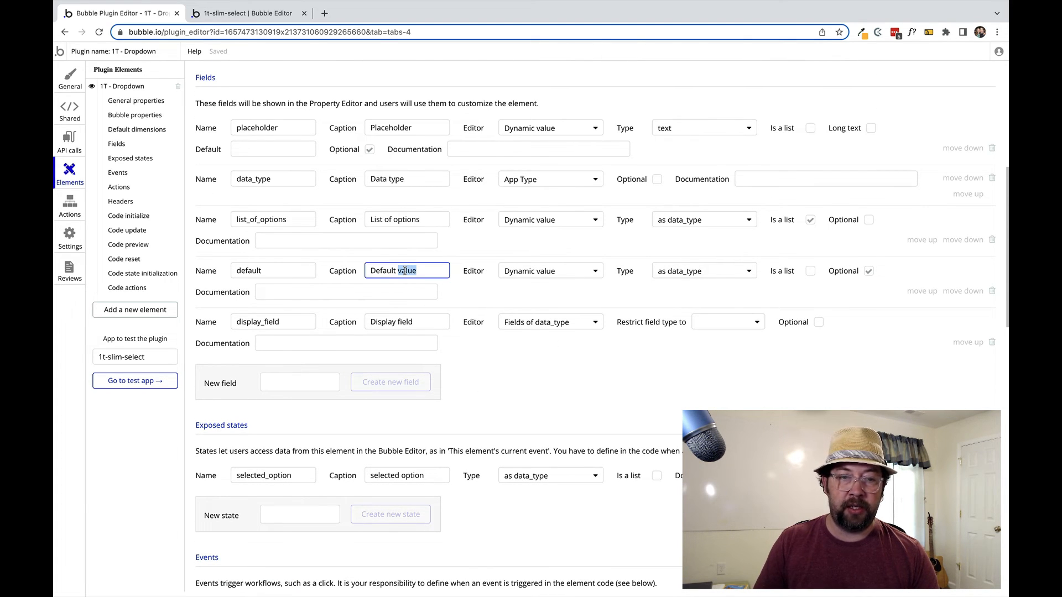
{"action": "type", "text": "option"}
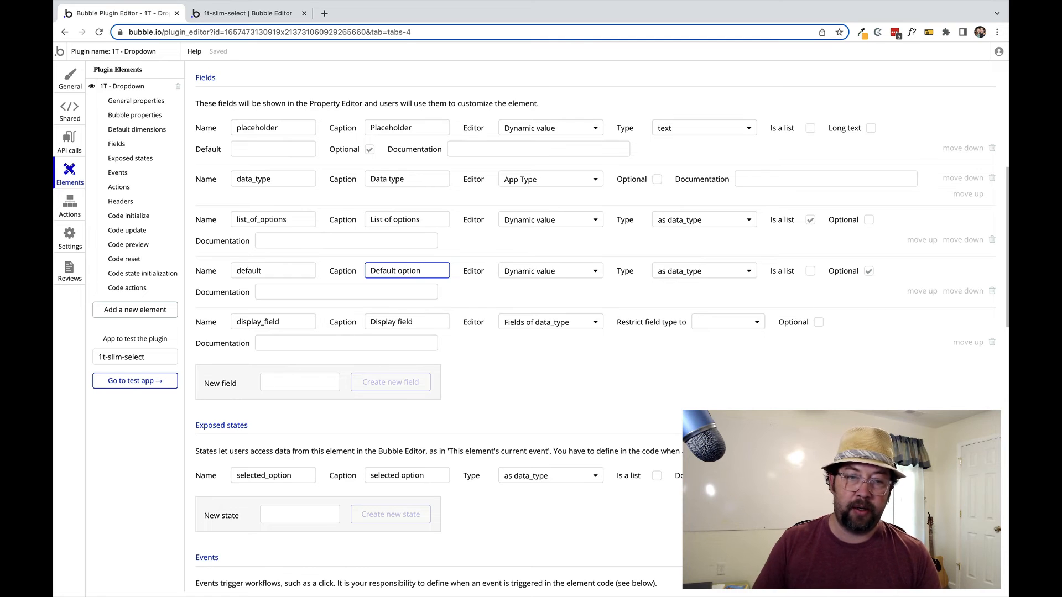
{"action": "left_click", "coordinate": [498, 293]}
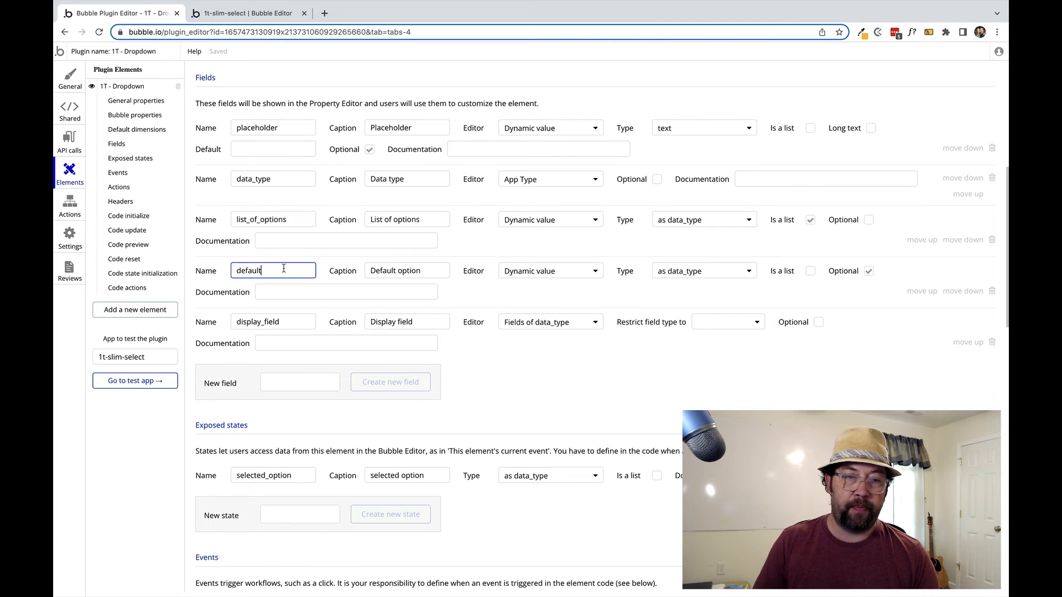
{"action": "scroll", "coordinate": [288, 266], "scroll_direction": "down", "scroll_amount": 6}
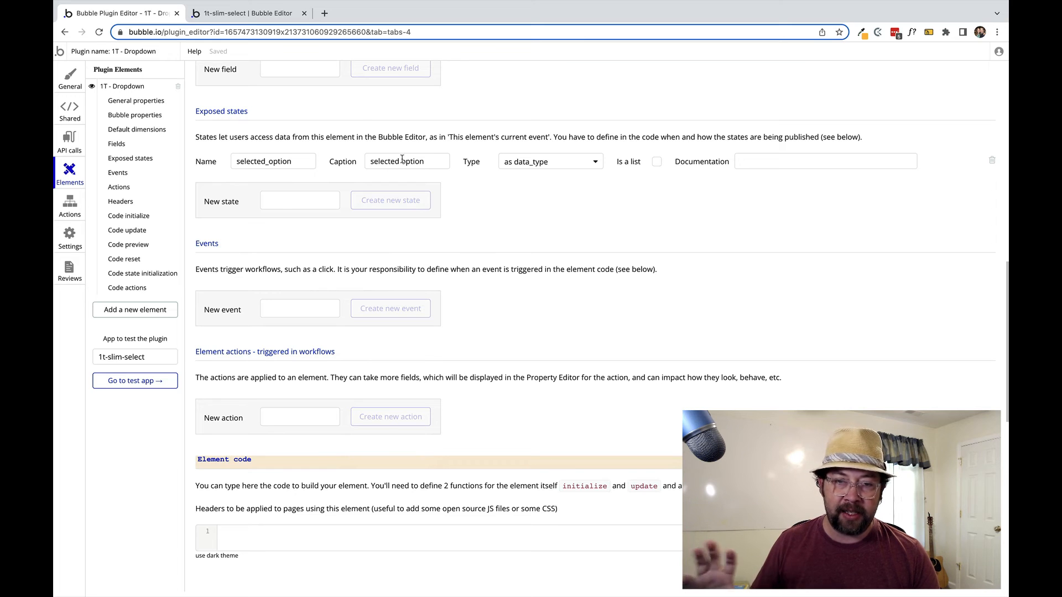
{"action": "scroll", "coordinate": [391, 159], "scroll_direction": "up", "scroll_amount": 5}
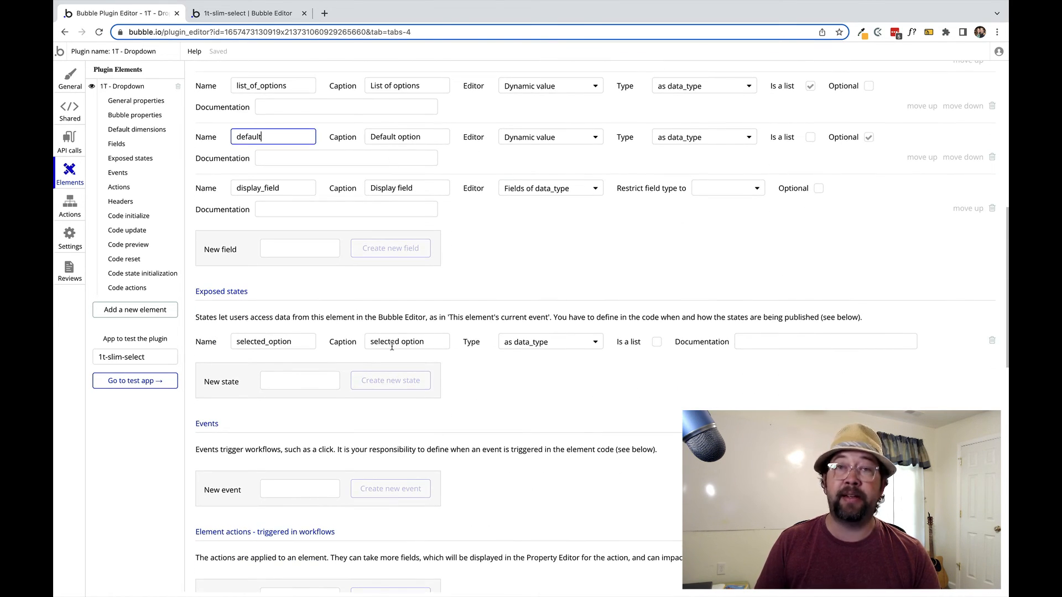
{"action": "scroll", "coordinate": [391, 347], "scroll_direction": "up", "scroll_amount": 9}
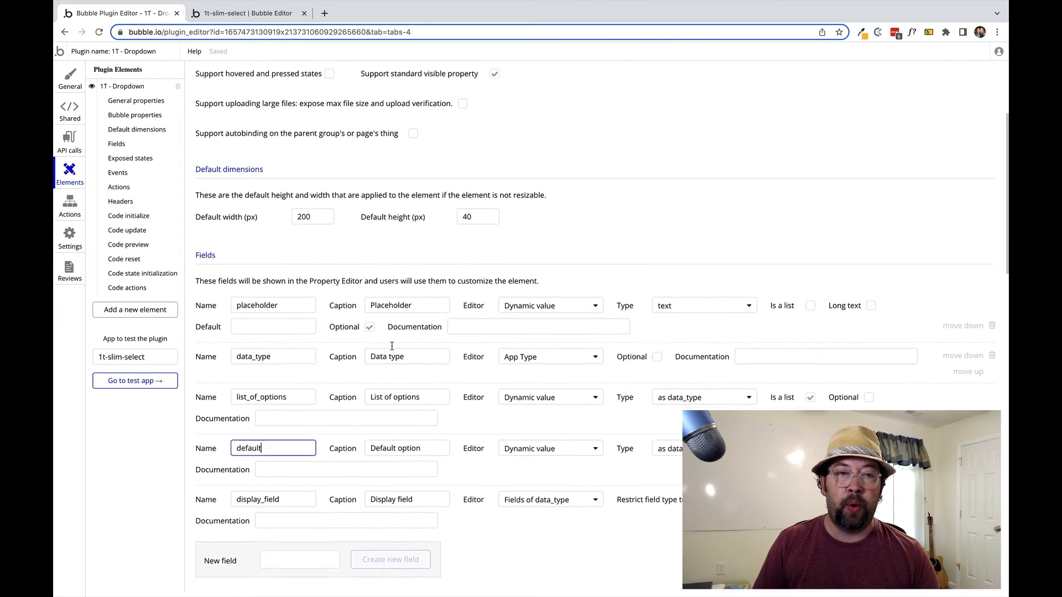
{"action": "scroll", "coordinate": [391, 346], "scroll_direction": "up", "scroll_amount": 5}
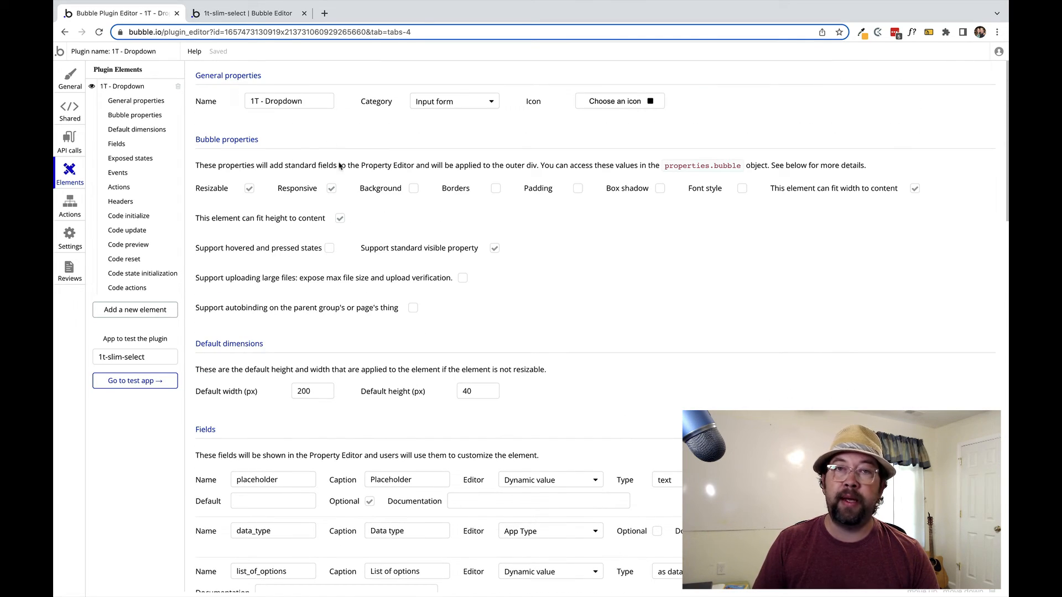
{"action": "scroll", "coordinate": [344, 176], "scroll_direction": "down", "scroll_amount": 15}
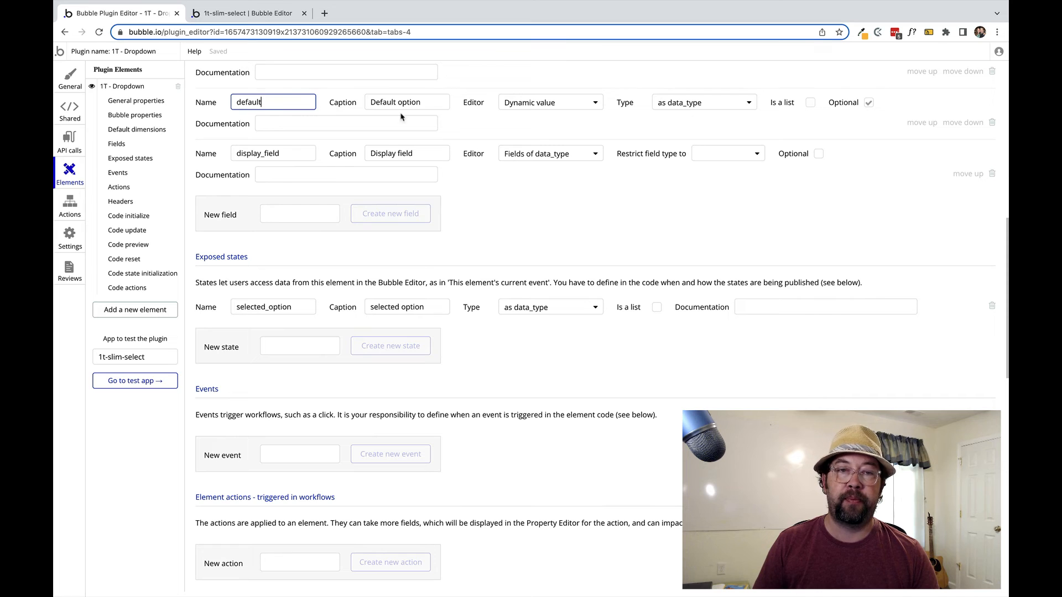
{"action": "scroll", "coordinate": [388, 115], "scroll_direction": "down", "scroll_amount": 3}
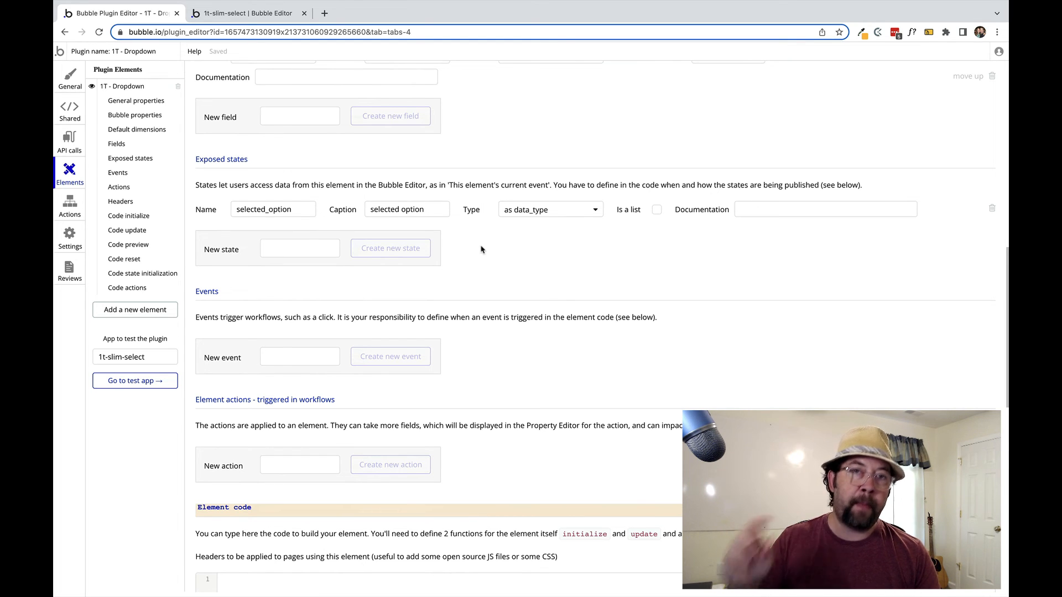
- Switch to the 1t-slim-select test app, reload it and dismiss the trial offer
{"action": "left_click", "coordinate": [270, 14]}
{"action": "left_click", "coordinate": [99, 32]}
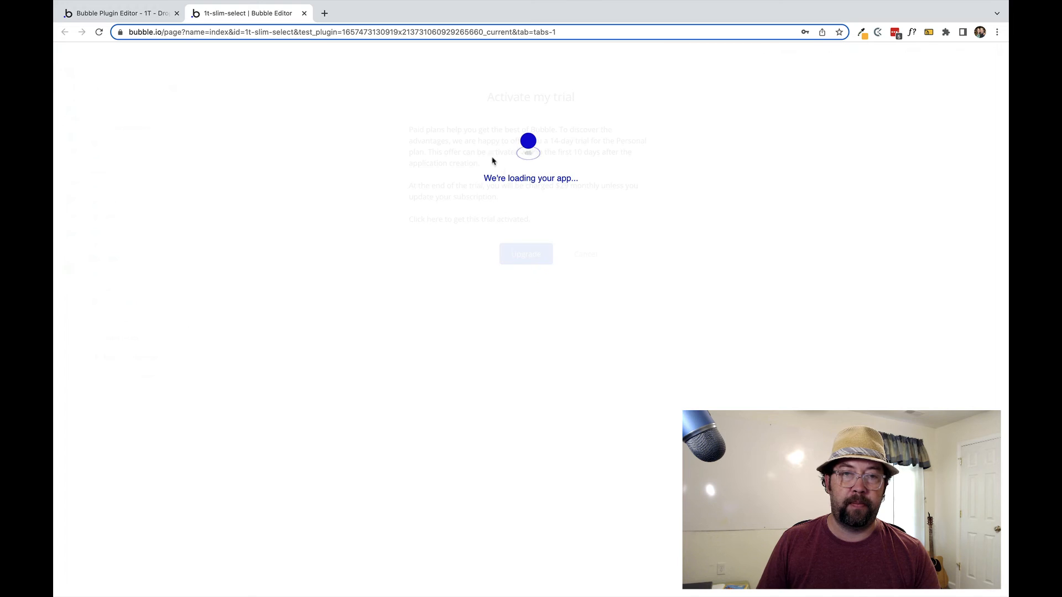
{"action": "left_click", "coordinate": [579, 256]}
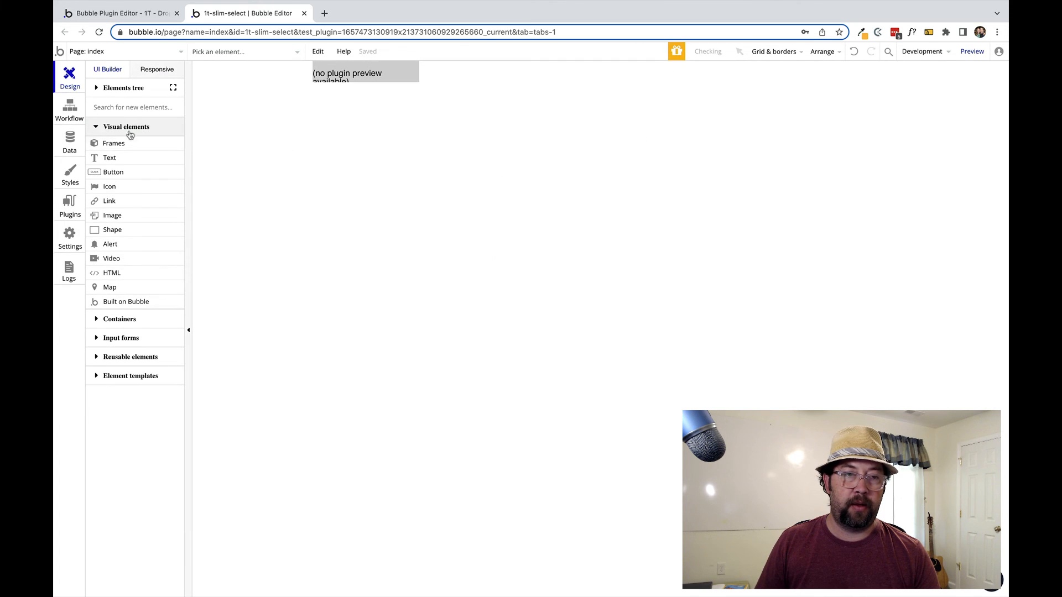
- Add a Group container to the index page just below the dropdown element
{"action": "left_click", "coordinate": [118, 321]}
{"action": "left_click", "coordinate": [113, 162]}
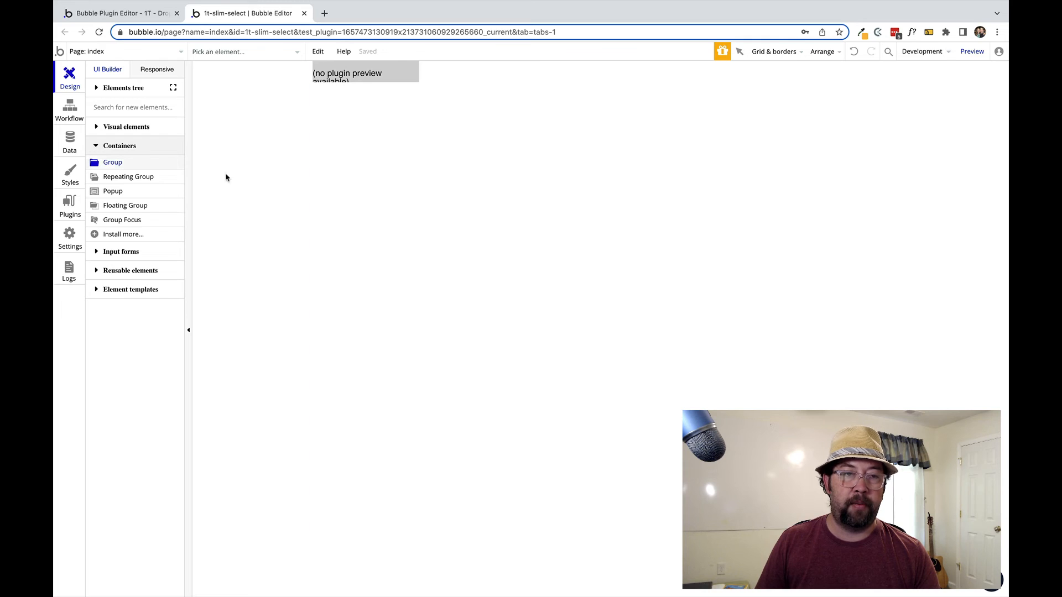
{"action": "left_click", "coordinate": [578, 138]}
- Define a condition on Group A that is based on 1T-Dropdown A's selected option
{"action": "left_click", "coordinate": [920, 185]}
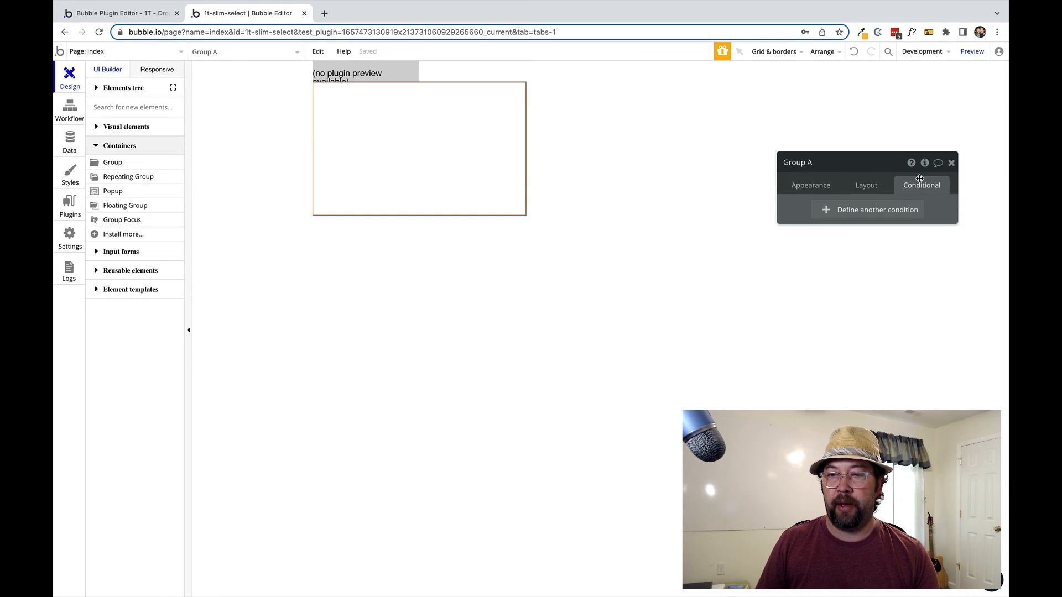
{"action": "left_click", "coordinate": [836, 215]}
{"action": "left_click", "coordinate": [833, 216]}
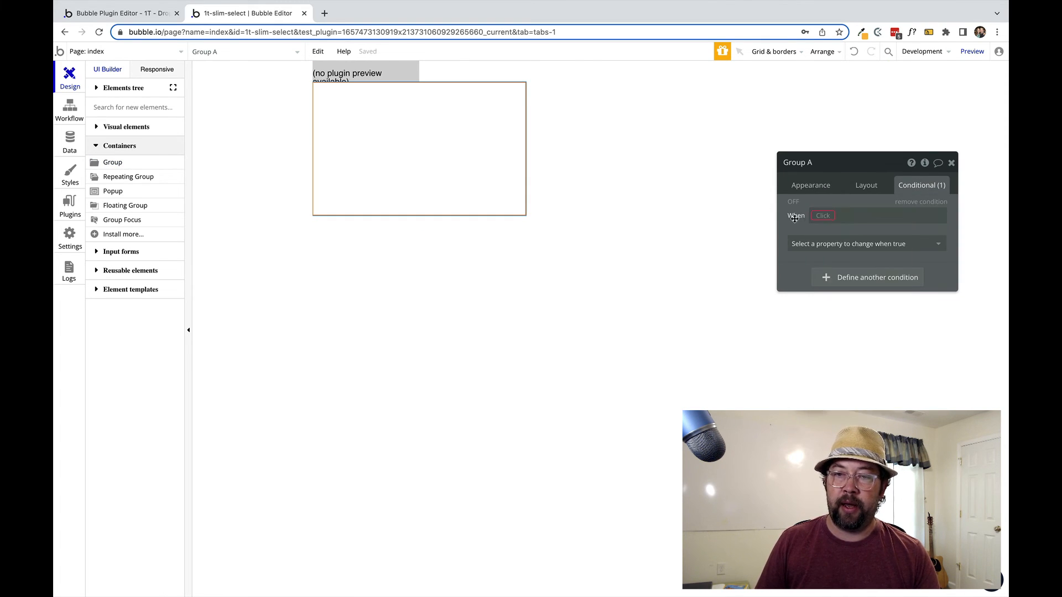
{"action": "left_click_drag", "start_coordinate": [818, 162], "coordinate": [625, 90]}
{"action": "left_click", "coordinate": [625, 142]}
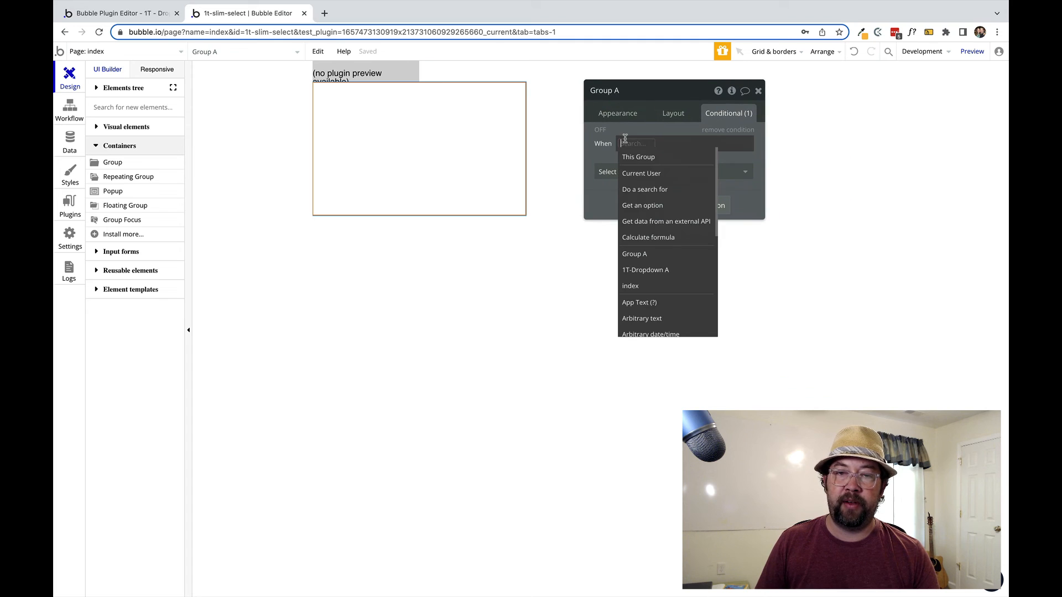
{"action": "left_click", "coordinate": [653, 270]}
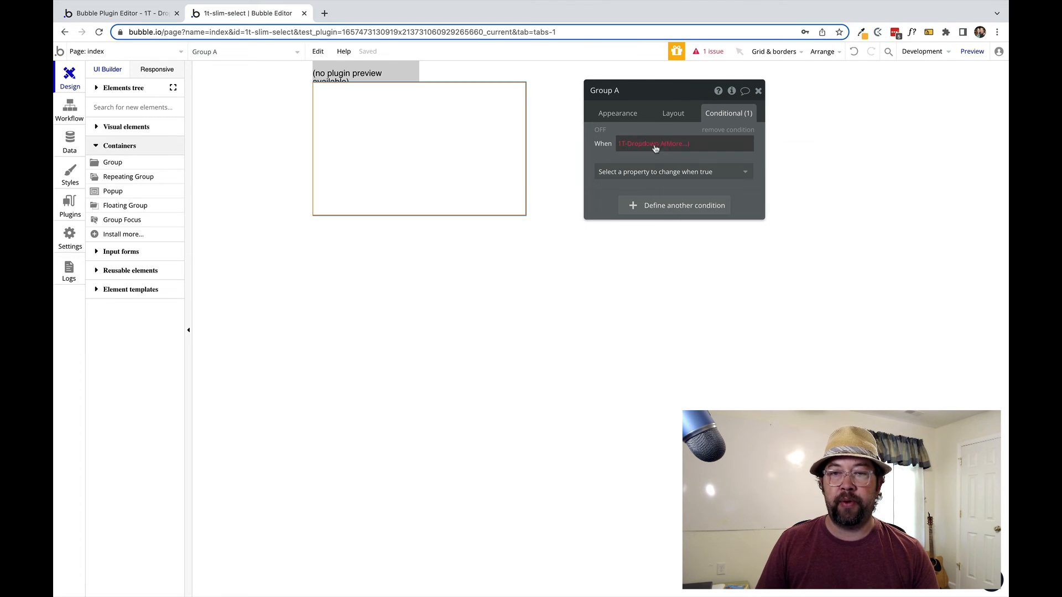
{"action": "left_click", "coordinate": [668, 143]}
{"action": "left_click", "coordinate": [698, 158]}
{"action": "left_click", "coordinate": [608, 154]}
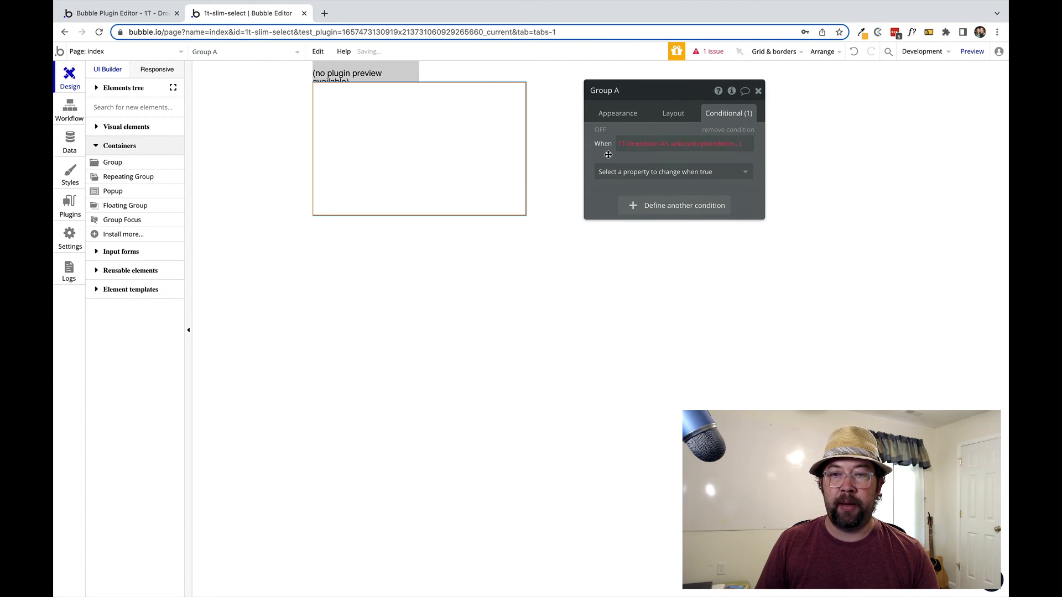
- Look at the operators and data sources offered for the selected option expression, and remove the condition from Group A
{"action": "left_click", "coordinate": [727, 146]}
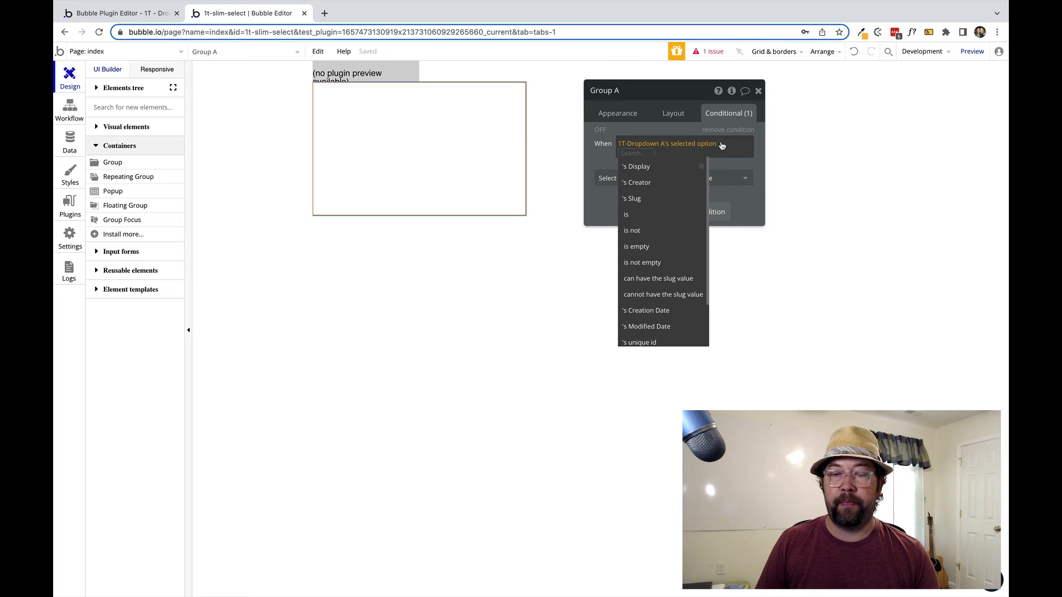
{"action": "left_click", "coordinate": [637, 143]}
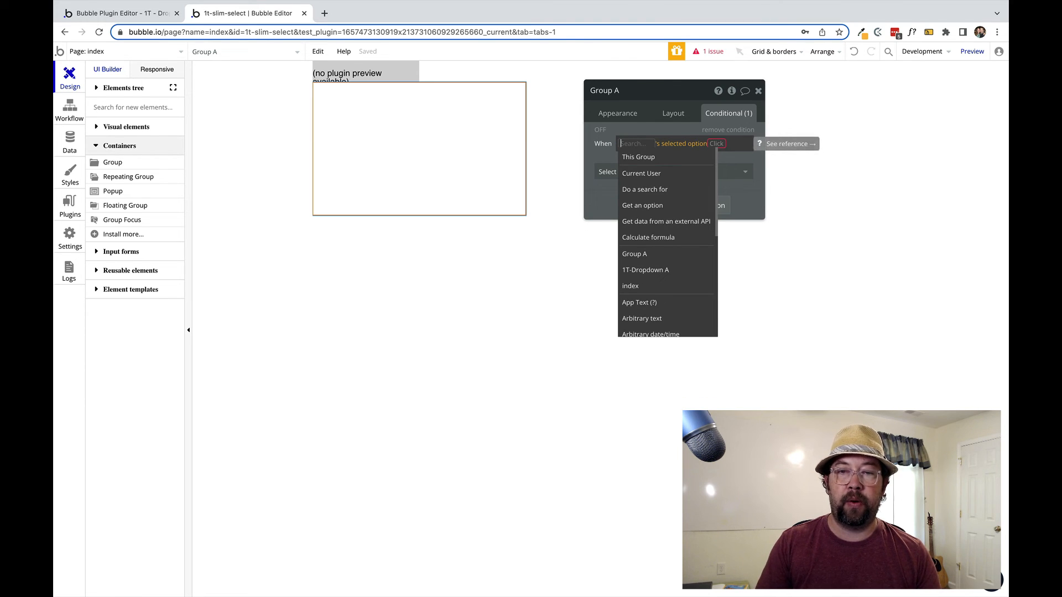
{"action": "left_click", "coordinate": [628, 130]}
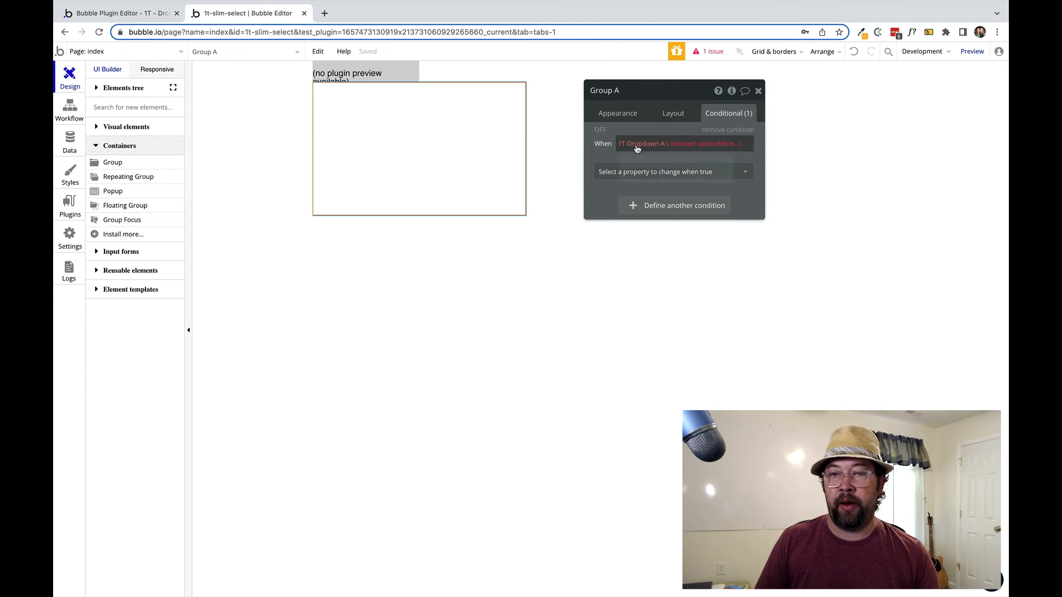
{"action": "right_click", "coordinate": [630, 144]}
{"action": "left_click", "coordinate": [607, 156]}
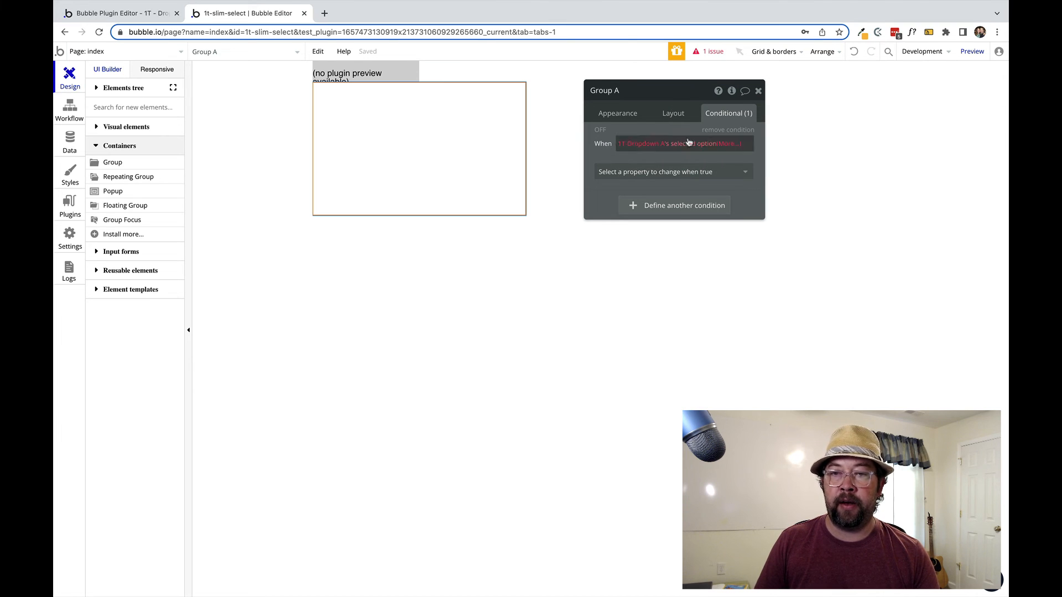
{"action": "left_click", "coordinate": [721, 130]}
- Return to the plugin editor and create an event named "a selection is made" for the dropdown element
{"action": "left_click", "coordinate": [130, 13]}
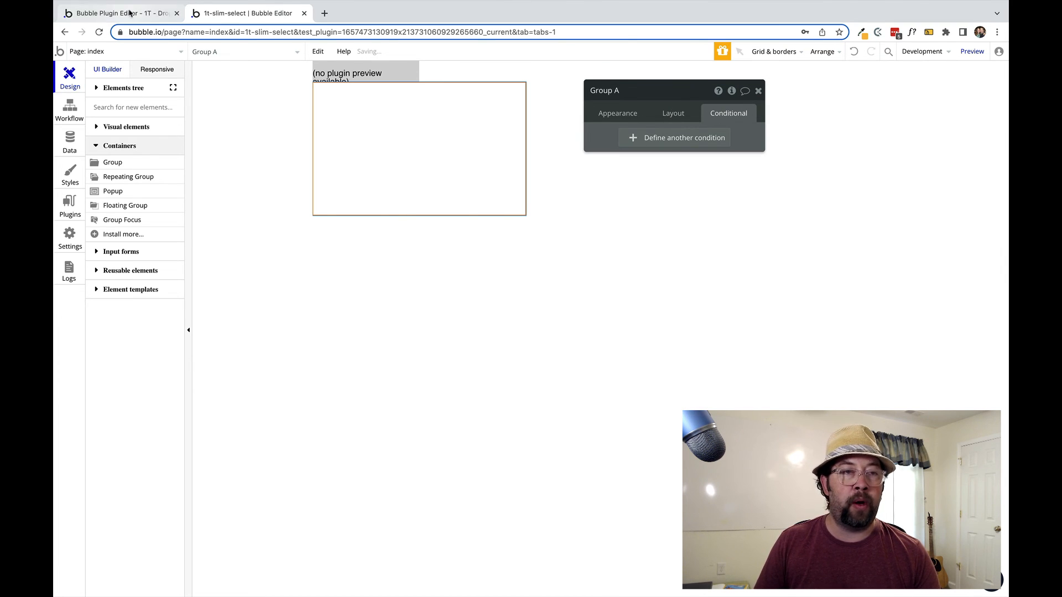
{"action": "scroll", "coordinate": [517, 315], "scroll_direction": "down", "scroll_amount": 1}
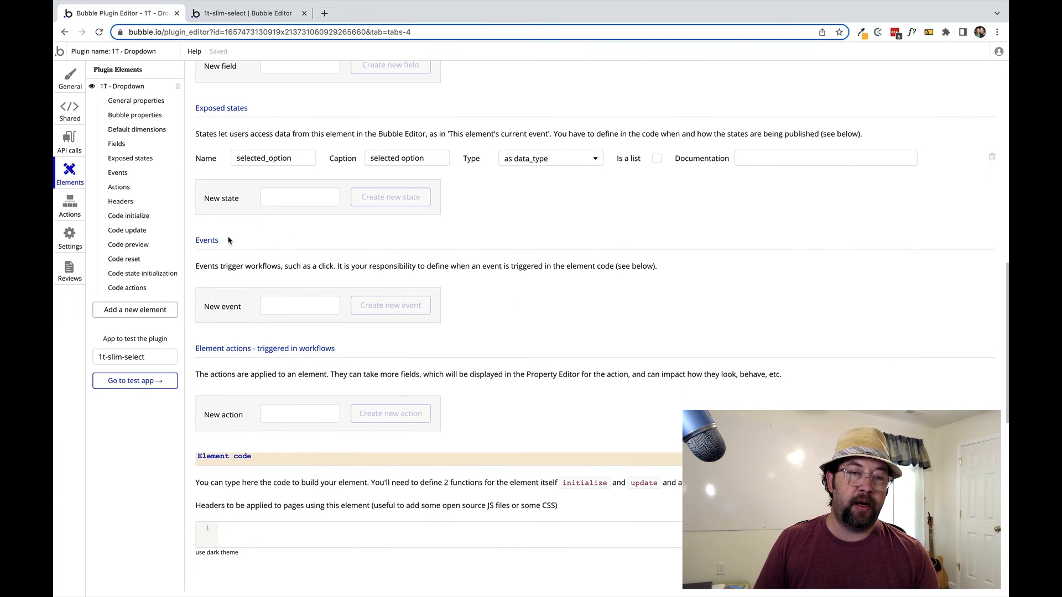
{"action": "left_click", "coordinate": [293, 305]}
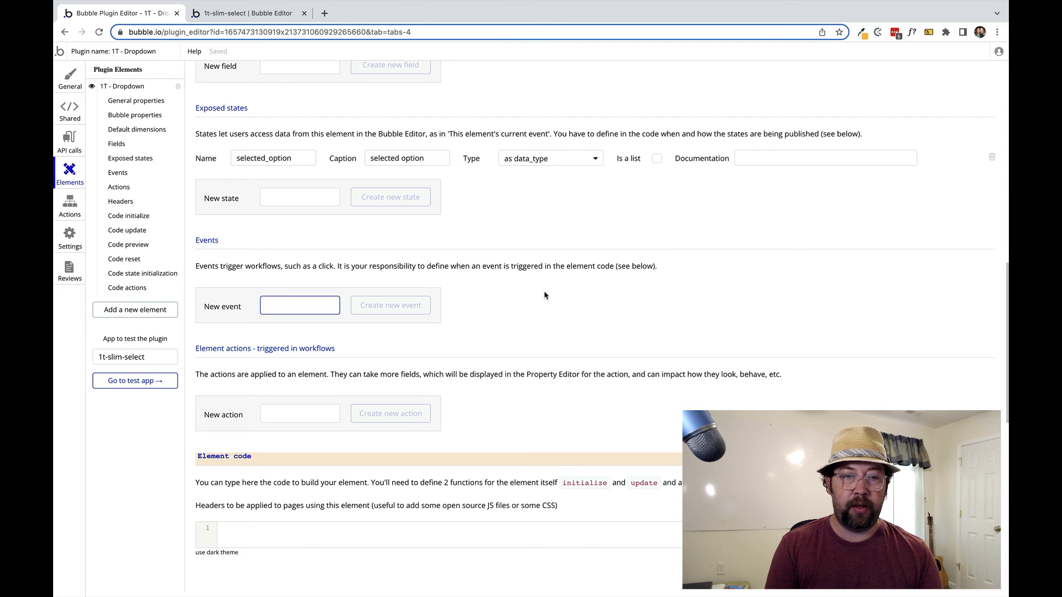
{"action": "key", "text": "BackSpace"}
{"action": "key", "text": "BackSpace"}
{"action": "key", "text": "BackSpace"}
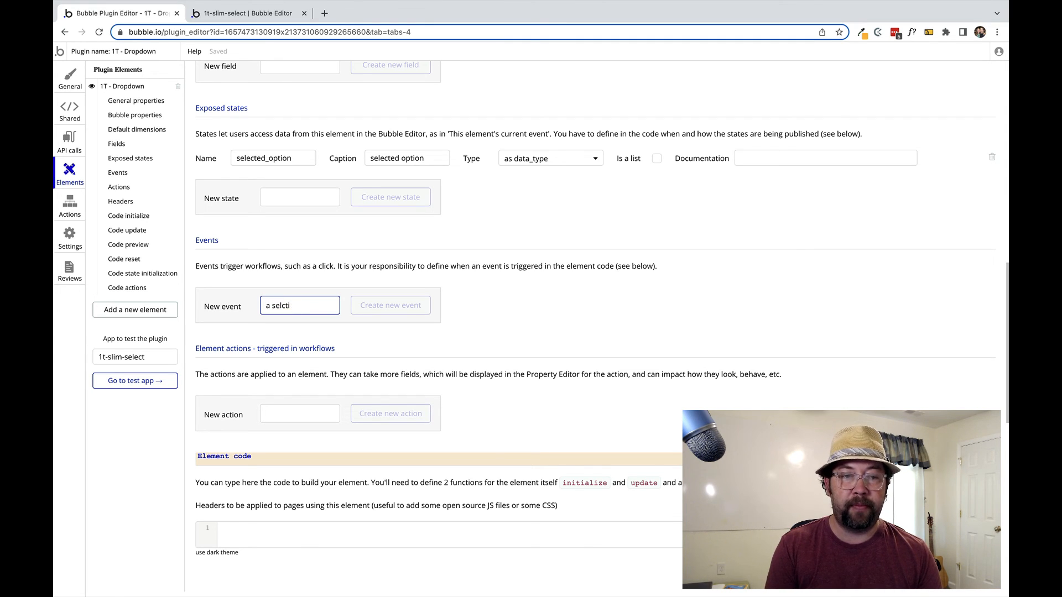
{"action": "key", "text": "Tab"}
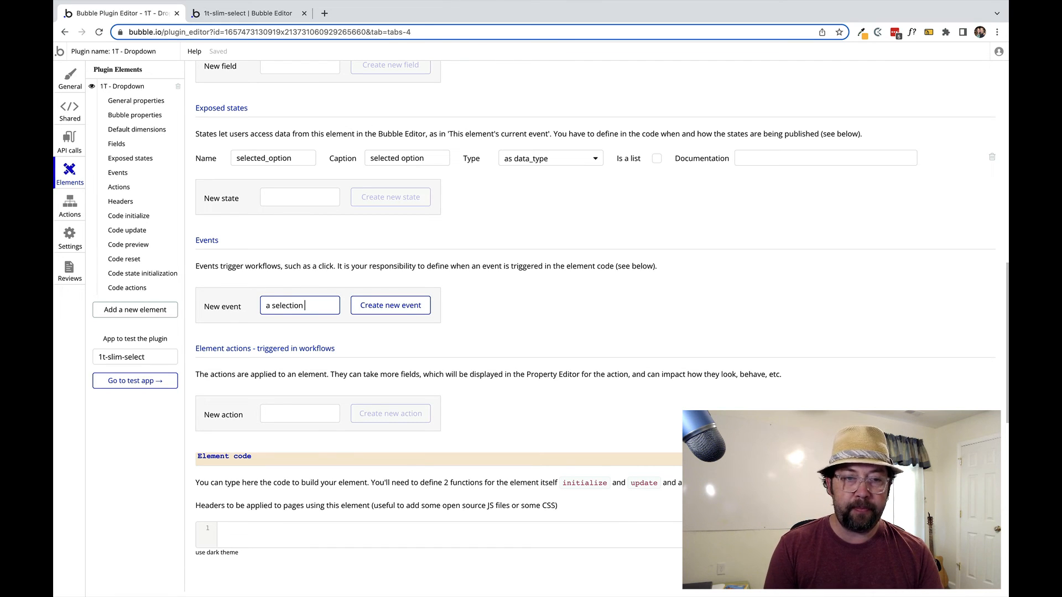
{"action": "type", "text": "made"}
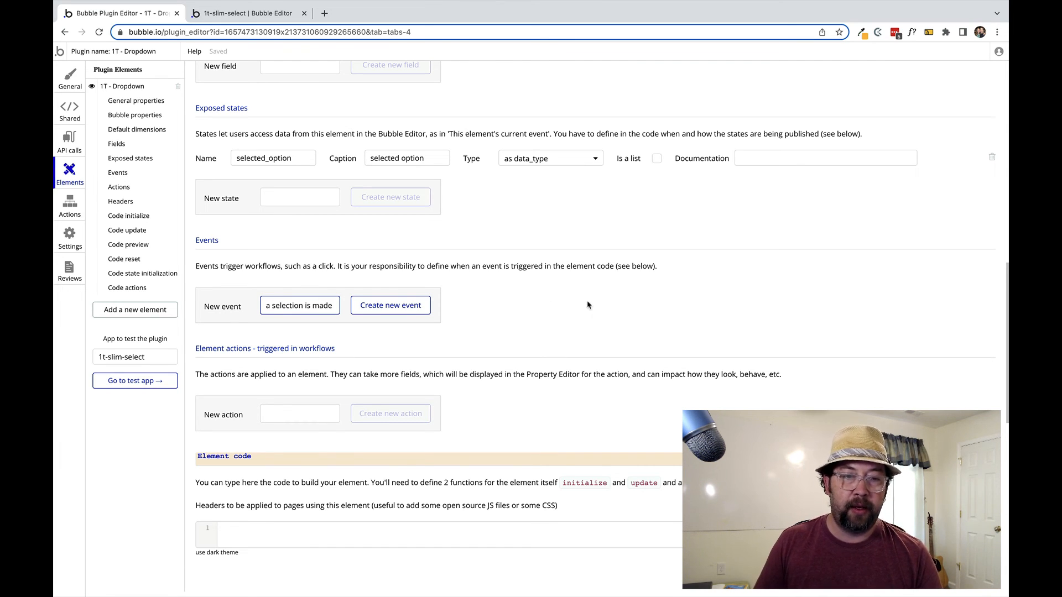
{"action": "left_click", "coordinate": [413, 305]}
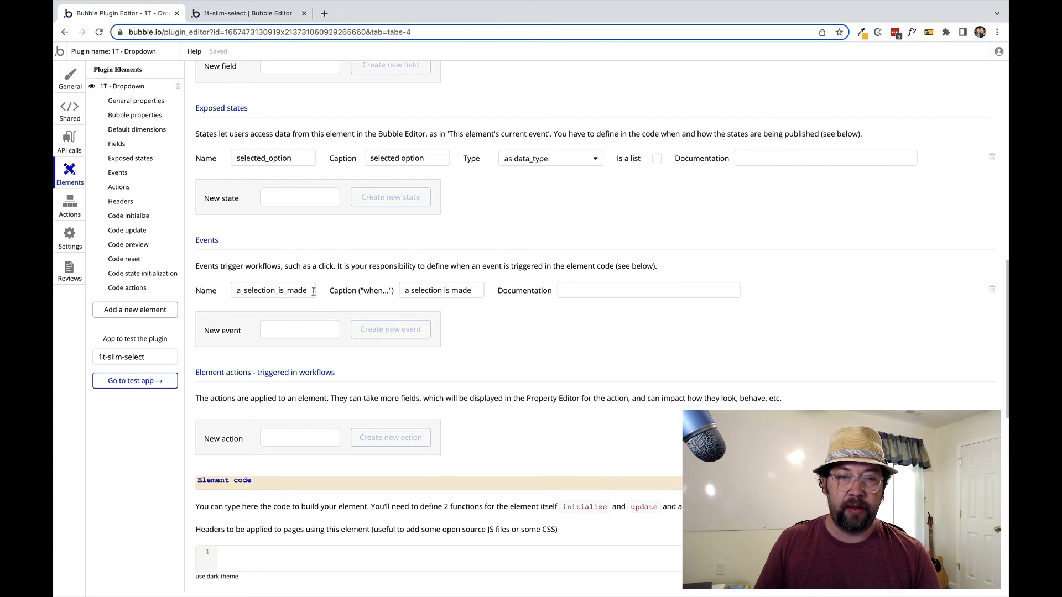
{"action": "left_click", "coordinate": [444, 291]}
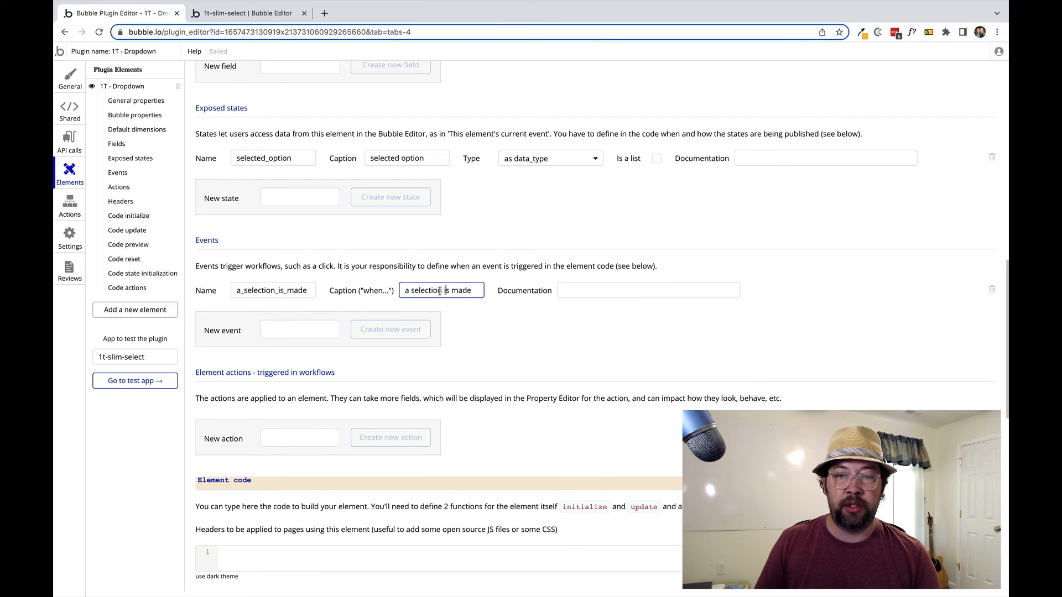
{"action": "left_click", "coordinate": [492, 334]}
- Go back to the 1t-slim-select test app, reload it with the new event and dismiss the trial offer
{"action": "scroll", "coordinate": [487, 307], "scroll_direction": "down", "scroll_amount": 3}
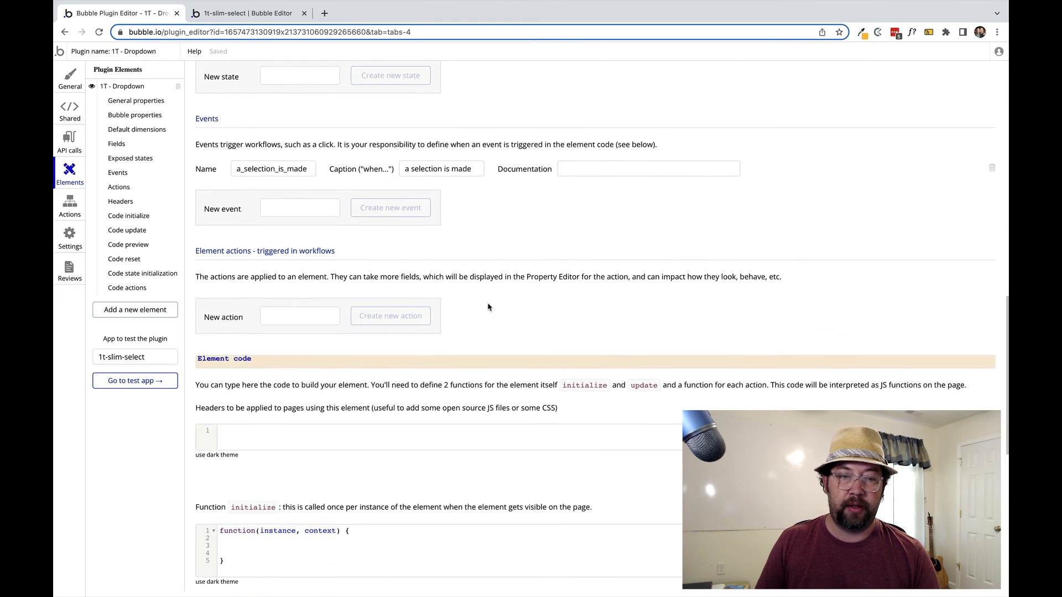
{"action": "scroll", "coordinate": [489, 306], "scroll_direction": "up", "scroll_amount": 6}
{"action": "left_click", "coordinate": [261, 13]}
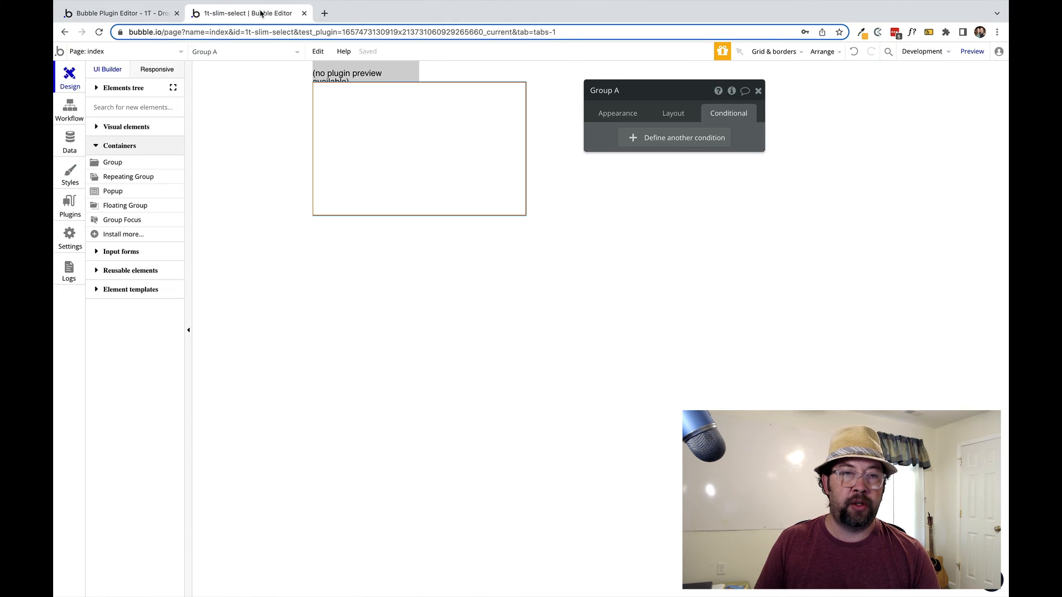
{"action": "left_click", "coordinate": [99, 32]}
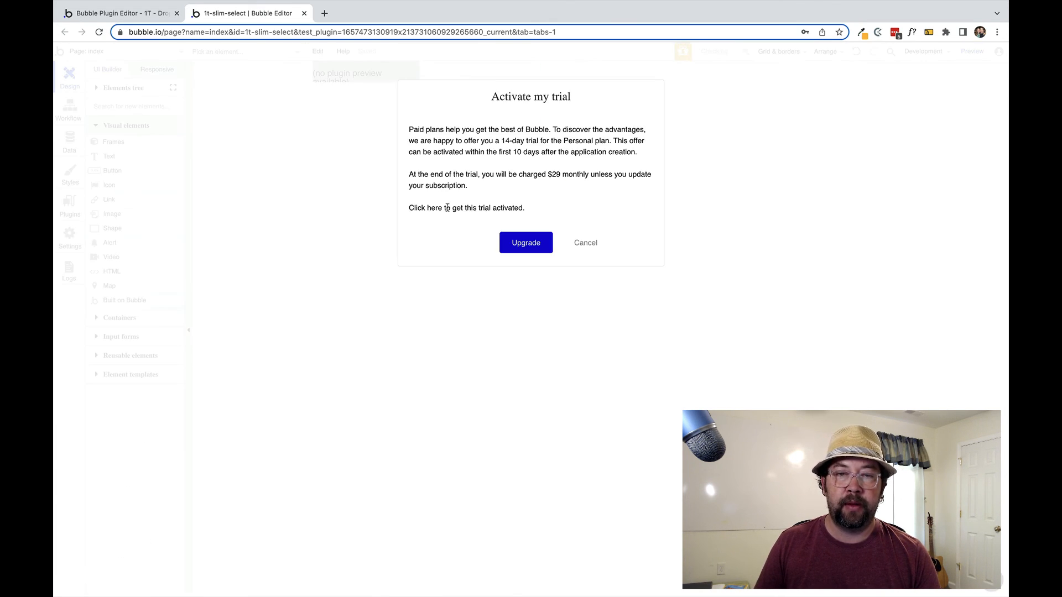
{"action": "left_click", "coordinate": [586, 253]}
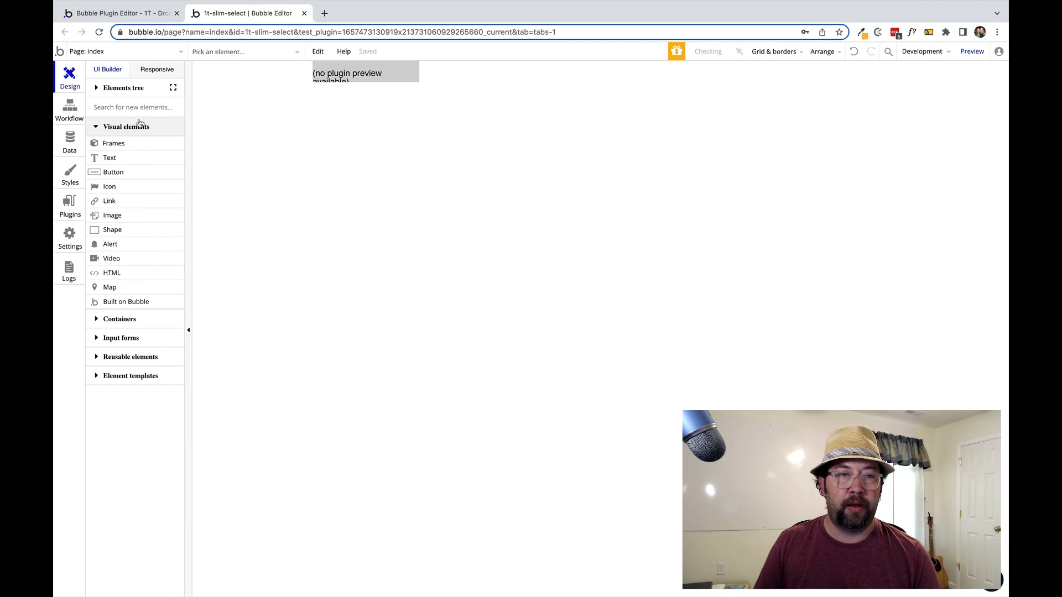
- Open the index page's workflows and look at the general events offered for a new workflow, without adding one
{"action": "left_click", "coordinate": [70, 110]}
{"action": "left_click", "coordinate": [236, 105]}
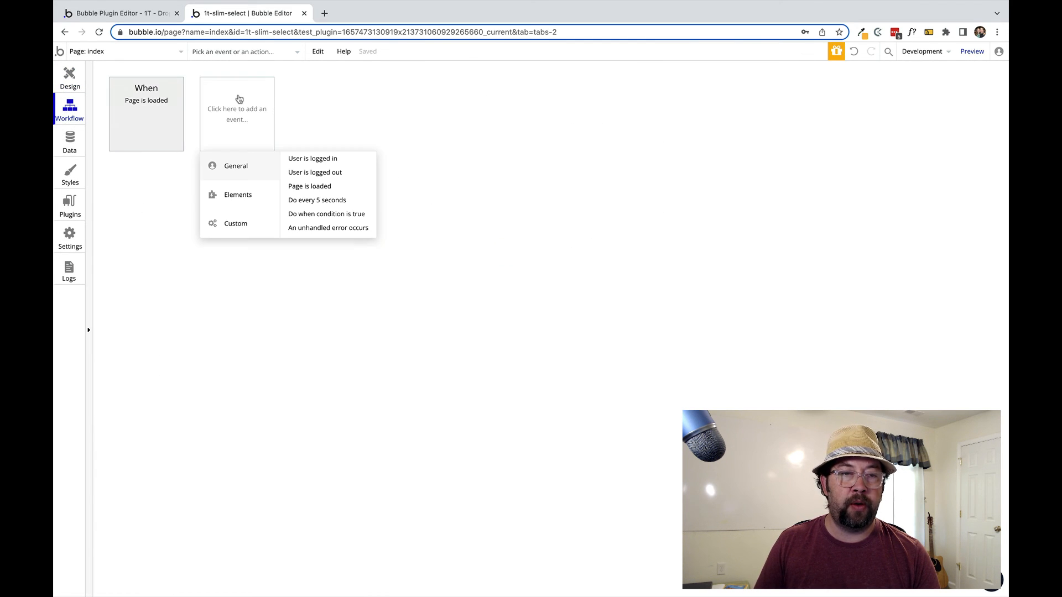
{"action": "left_click", "coordinate": [352, 99]}
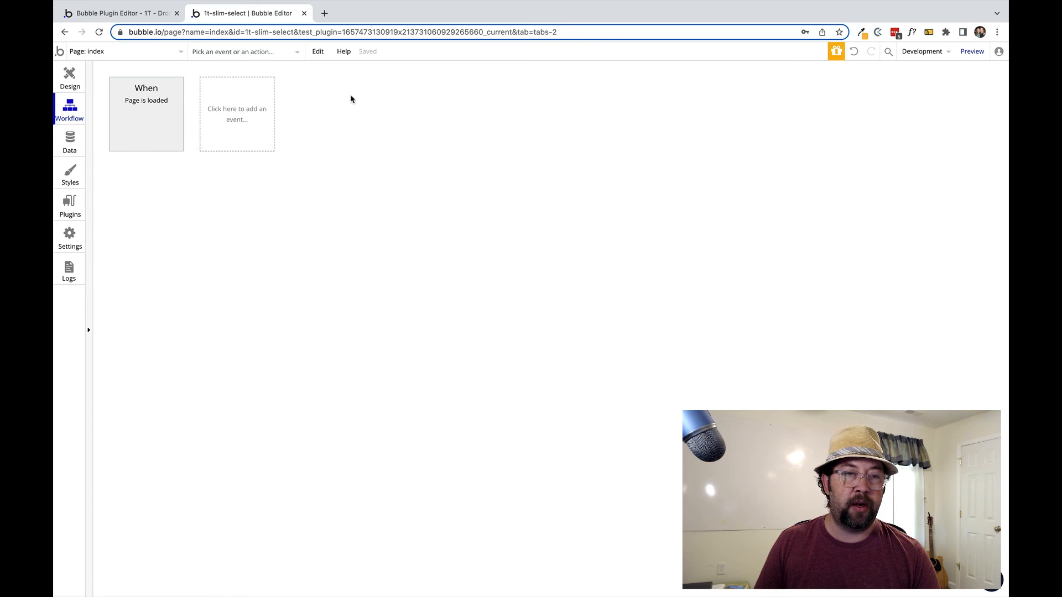
- Look at the Page is loaded event and at the element events offered for a new workflow
{"action": "left_click", "coordinate": [163, 127]}
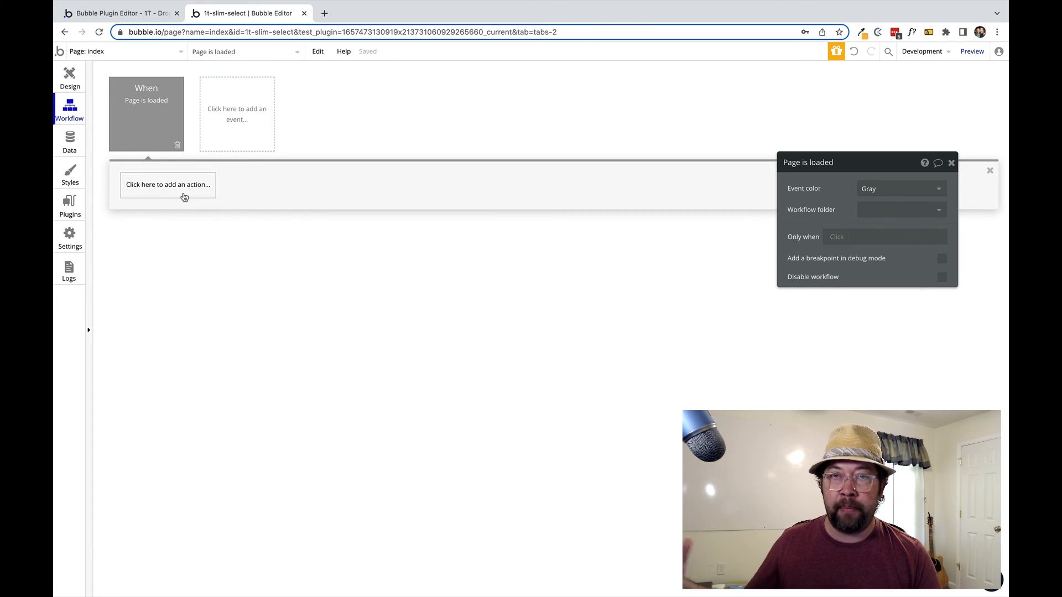
{"action": "left_click", "coordinate": [241, 107]}
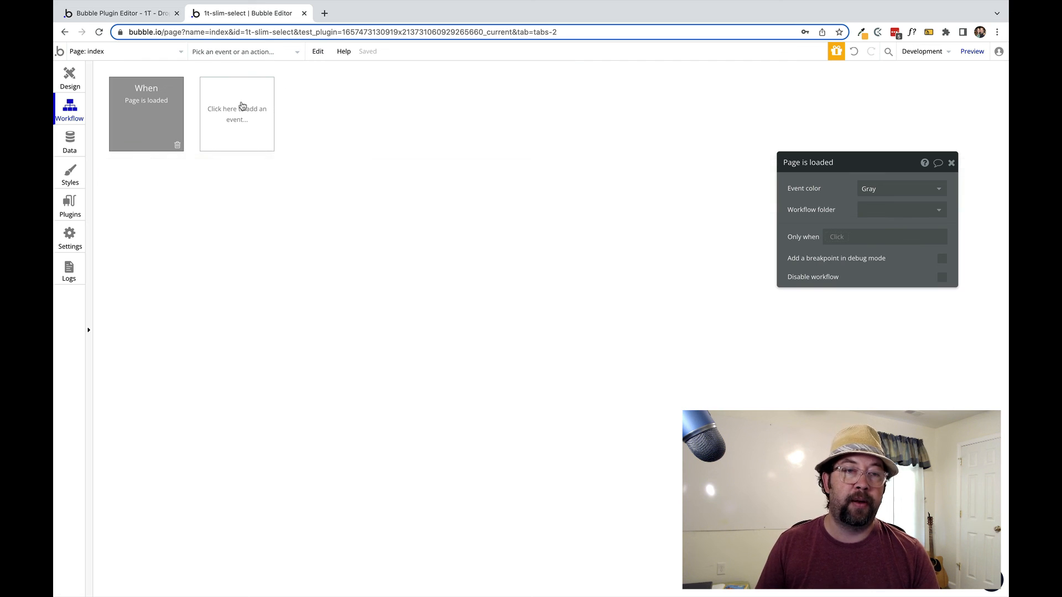
{"action": "mouse_move", "coordinate": [245, 195]}
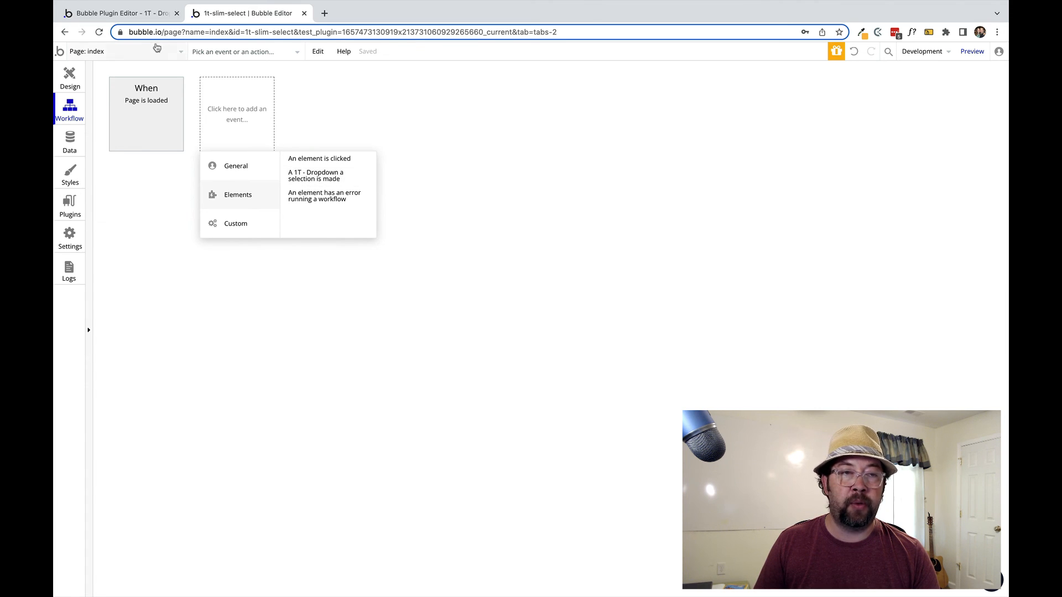
- Go back to the plugin editor and change the dropdown event's caption to "selection is made"
{"action": "left_click", "coordinate": [125, 21]}
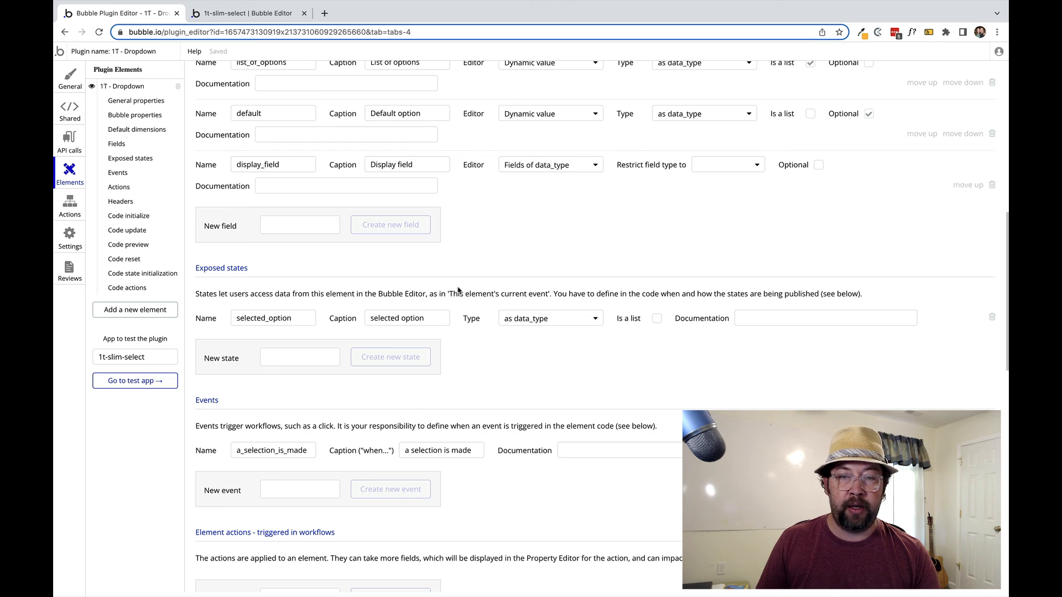
{"action": "scroll", "coordinate": [412, 246], "scroll_direction": "down", "scroll_amount": 3}
{"action": "left_click", "coordinate": [409, 329]}
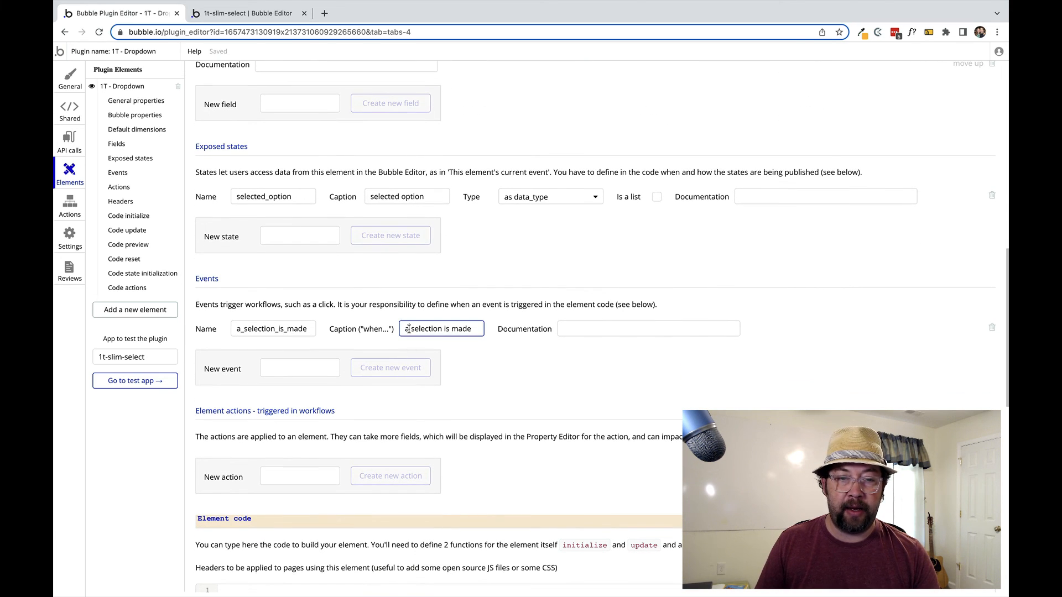
{"action": "key", "text": "BackSpace"}
{"action": "key", "text": "Right"}
{"action": "key", "text": "BackSpace"}
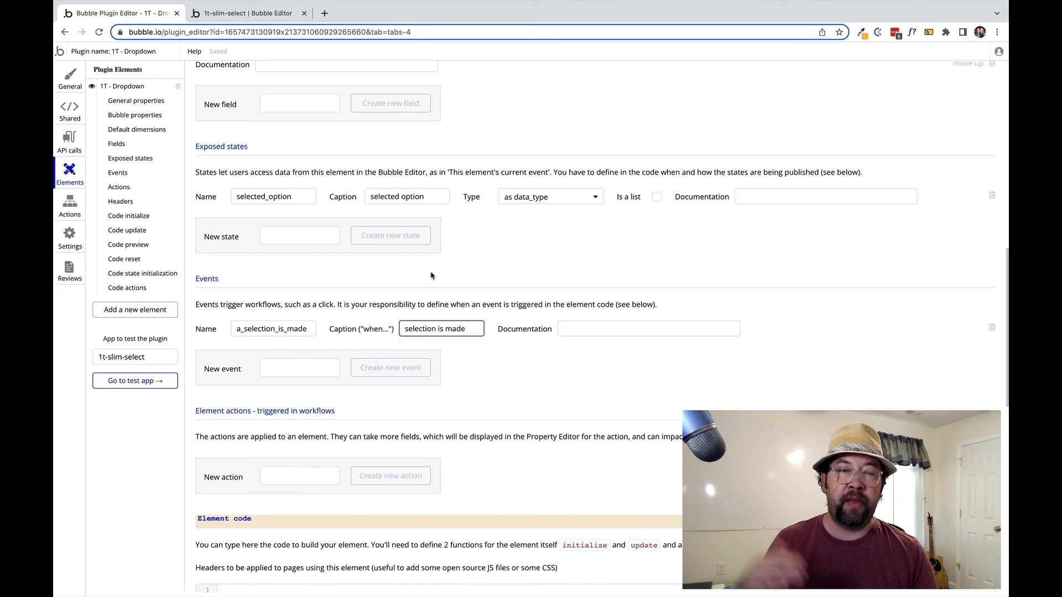
- Switch to the 1t-slim-select test app, reload it with the changed event caption and dismiss the trial offer
{"action": "left_click", "coordinate": [235, 16]}
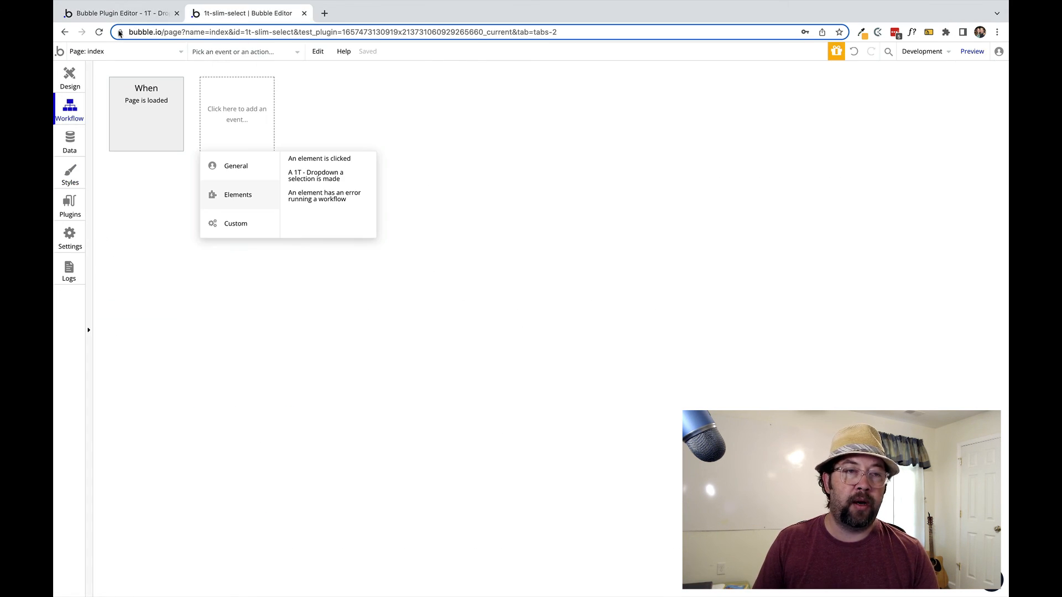
{"action": "left_click", "coordinate": [99, 34]}
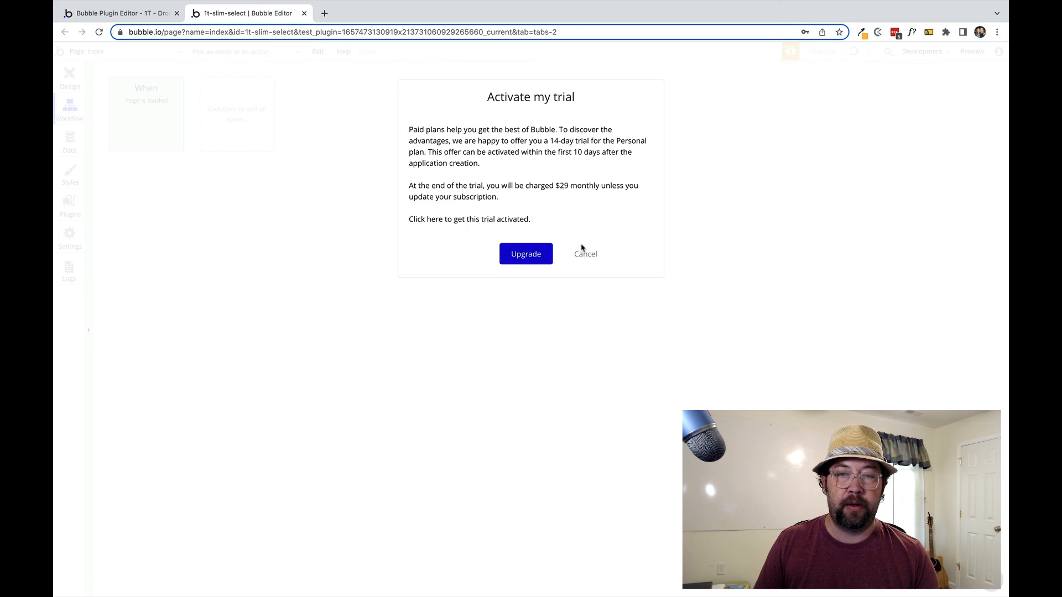
{"action": "left_click", "coordinate": [586, 256]}
- Add the element event "A 1T - Dropdown selection is made" to the index page's workflows and look at the actions offered for it
{"action": "left_click", "coordinate": [236, 122]}
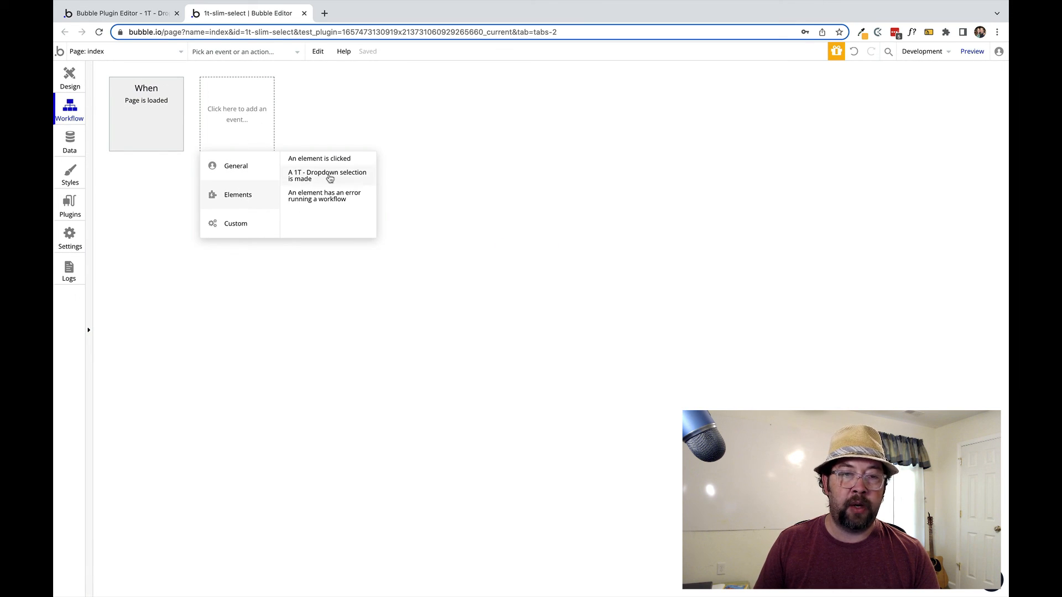
{"action": "left_click", "coordinate": [358, 178]}
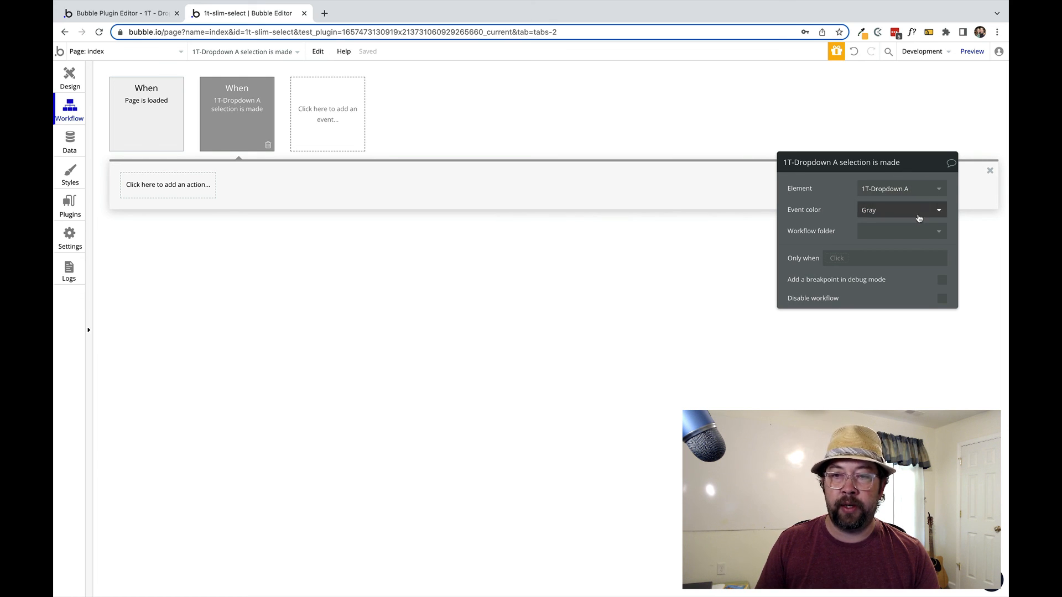
{"action": "mouse_move", "coordinate": [231, 117]}
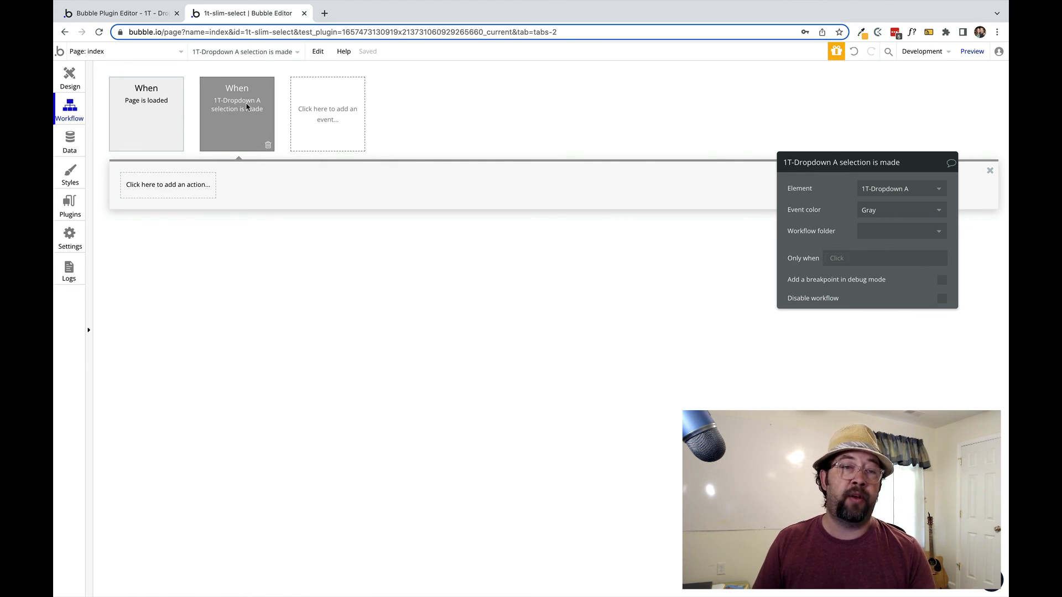
{"action": "left_click", "coordinate": [166, 190]}
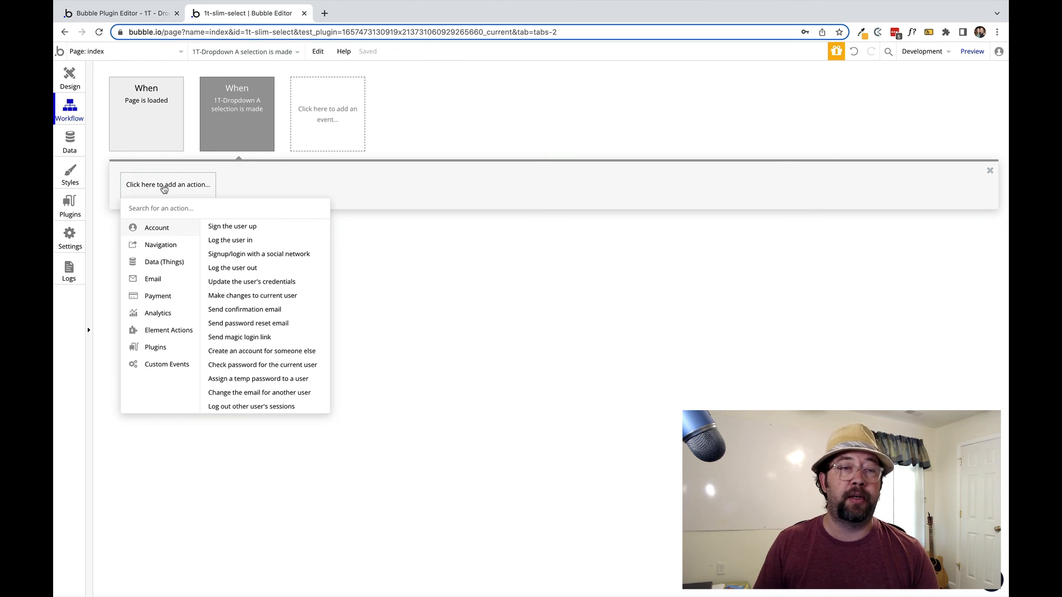
{"action": "left_click", "coordinate": [359, 185]}
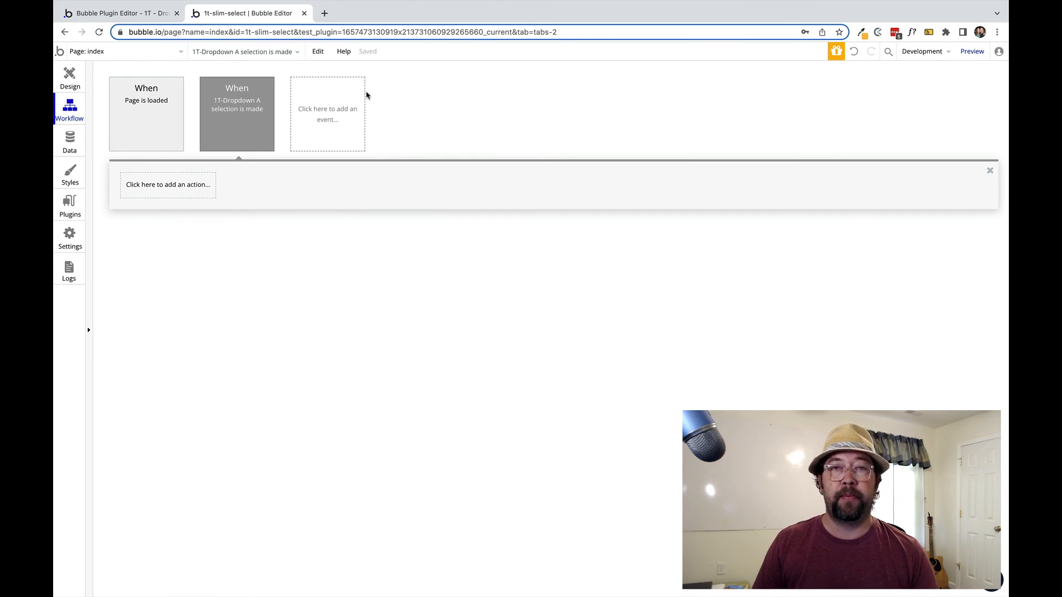
- Return to the plugin editor and look through the element's actions, headers and initialize, update and preview functions
{"action": "left_click", "coordinate": [112, 15]}
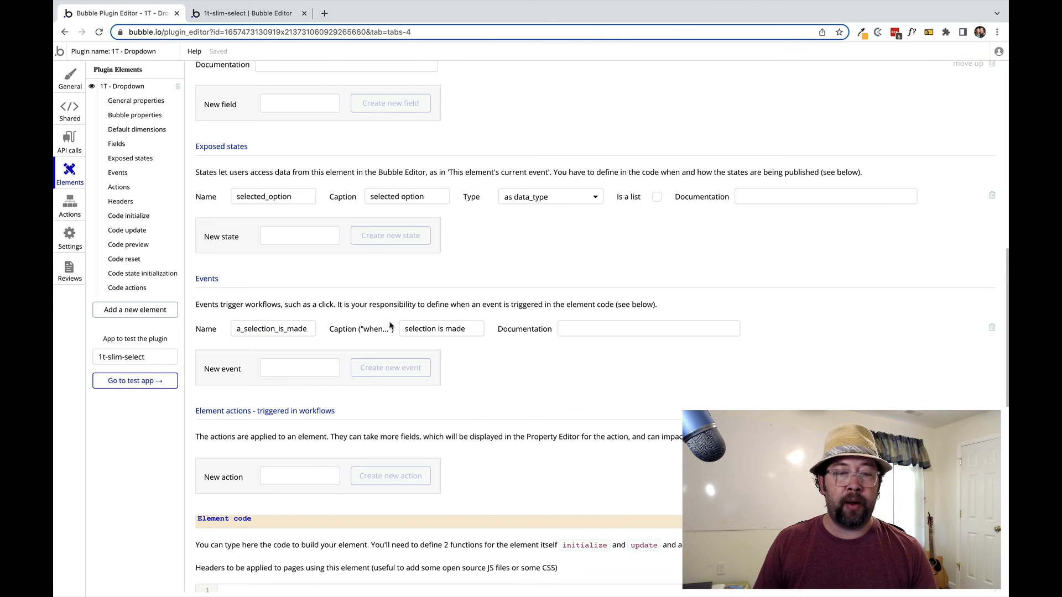
{"action": "scroll", "coordinate": [392, 326], "scroll_direction": "down", "scroll_amount": 3}
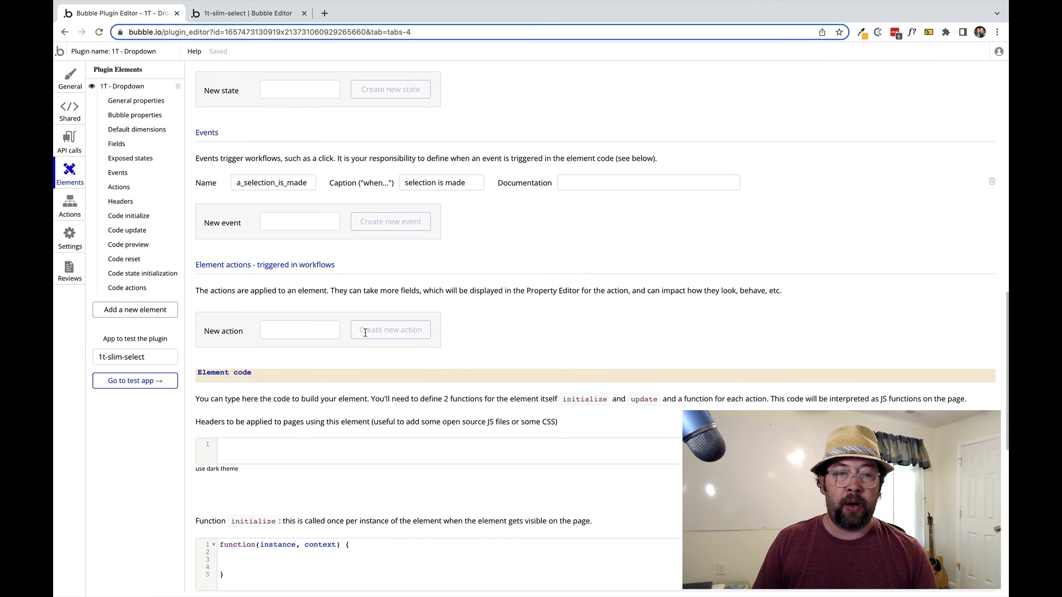
{"action": "scroll", "coordinate": [548, 328], "scroll_direction": "down", "scroll_amount": 2}
{"action": "scroll", "coordinate": [549, 328], "scroll_direction": "down", "scroll_amount": 5}
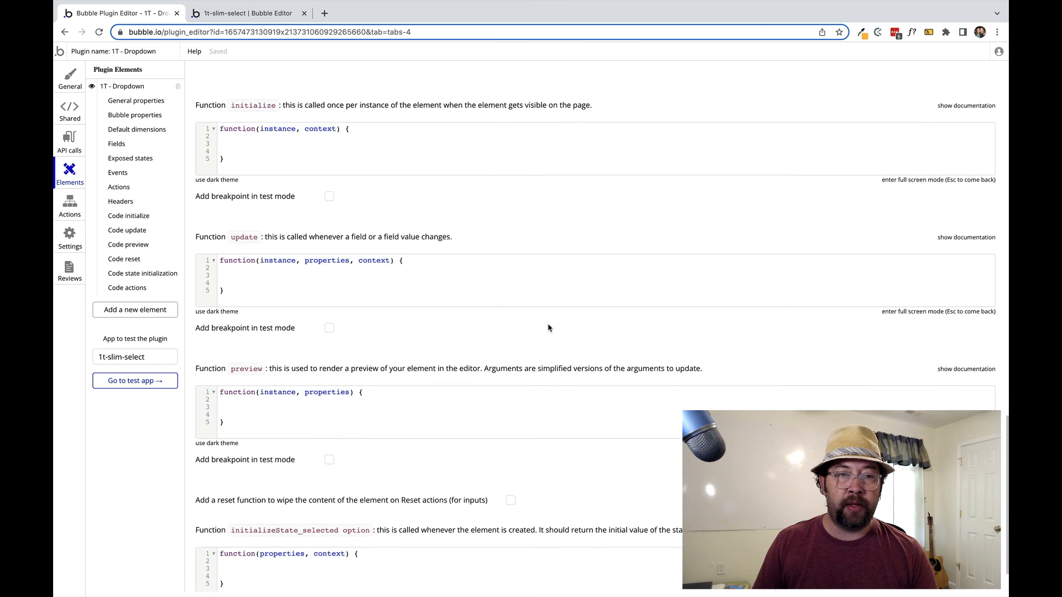
{"action": "scroll", "coordinate": [548, 327], "scroll_direction": "up", "scroll_amount": 2}
{"action": "scroll", "coordinate": [549, 328], "scroll_direction": "up", "scroll_amount": 5}
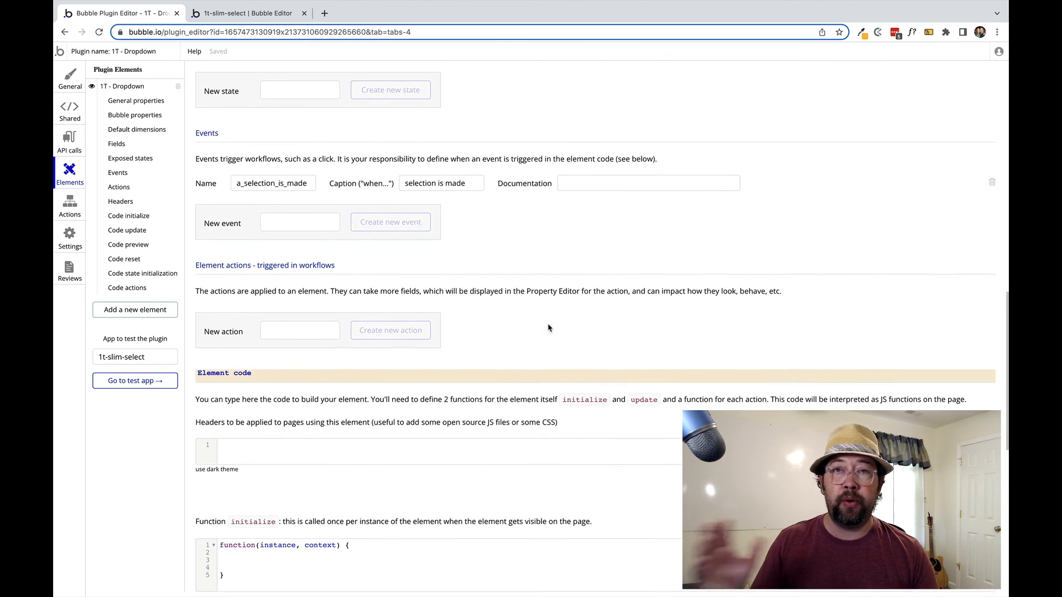